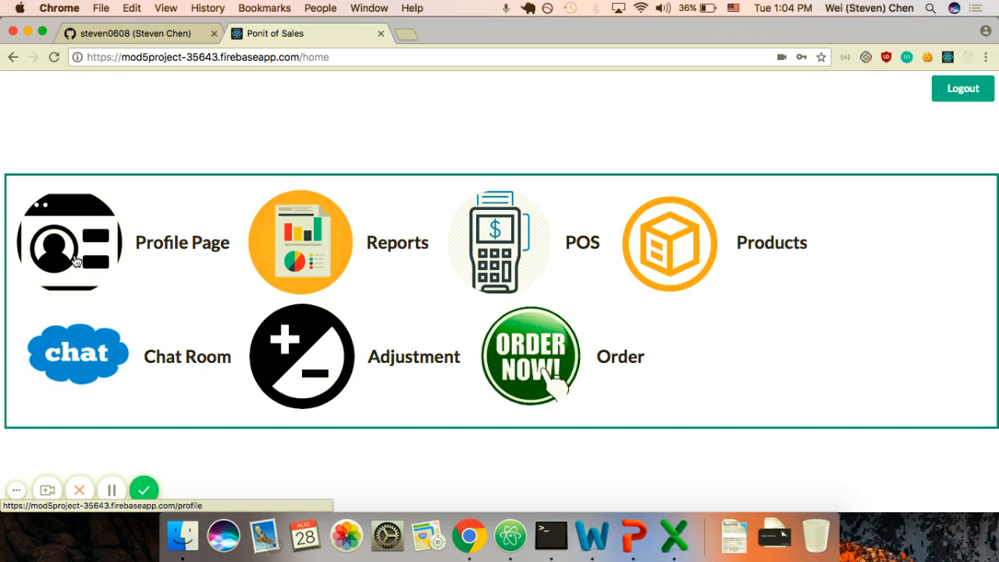
# Step: Replace the admin profile's quote of the week 'My first day' with 'I am happy'
pyautogui.click(74, 265)
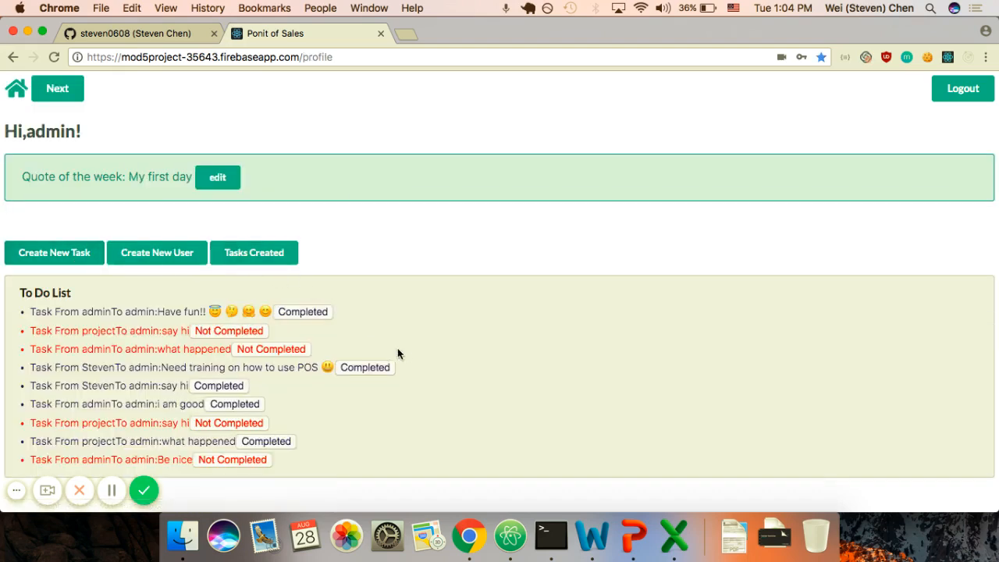
pyautogui.click(218, 177)
pyautogui.write('I')
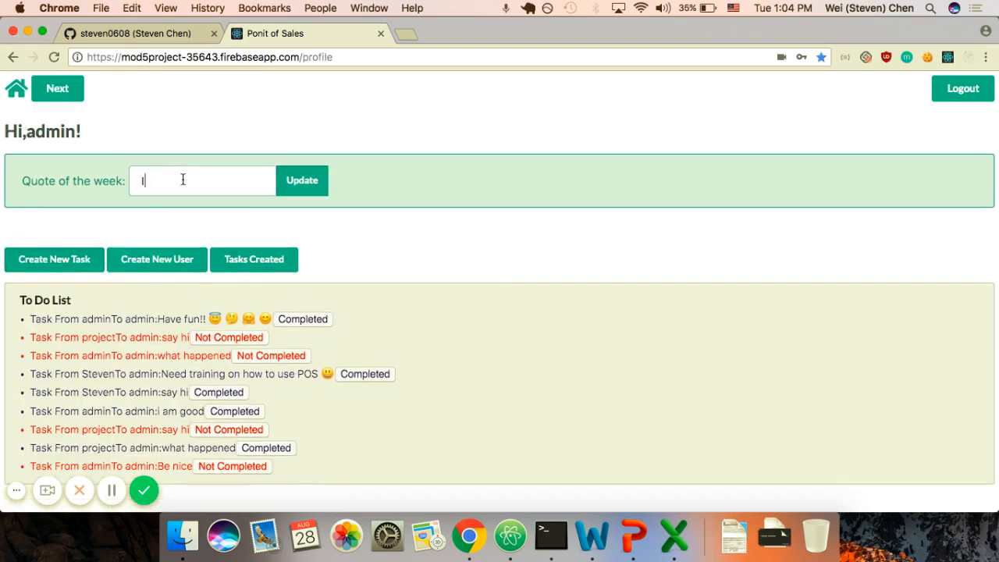
pyautogui.write(' am happy')
pyautogui.press('Return')
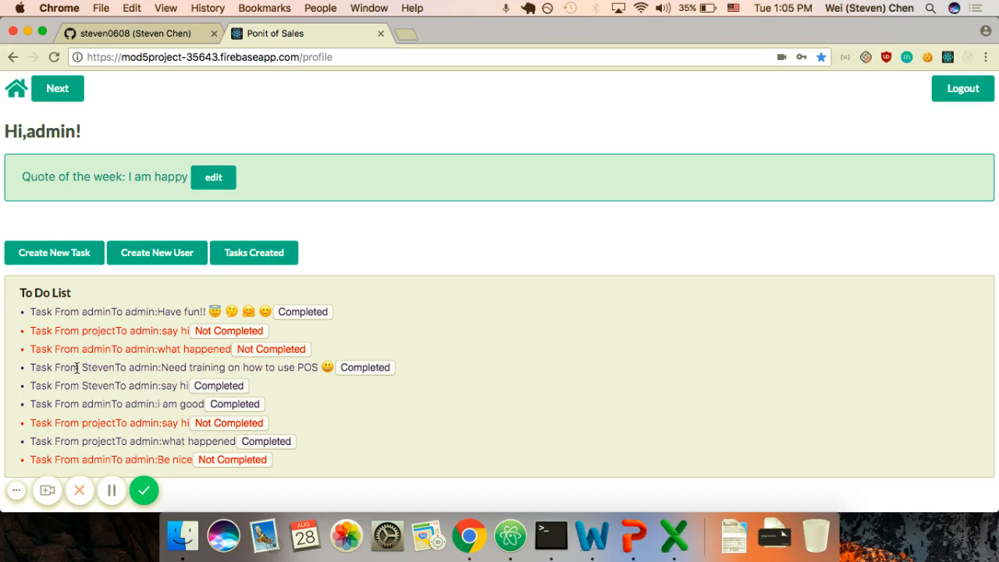
# Step: Mark 'say hi' and 'Be nice' completed, and delete the completed 'be nice' card from Tasks Created
pyautogui.moveTo(82, 366); pyautogui.dragTo(126, 367)
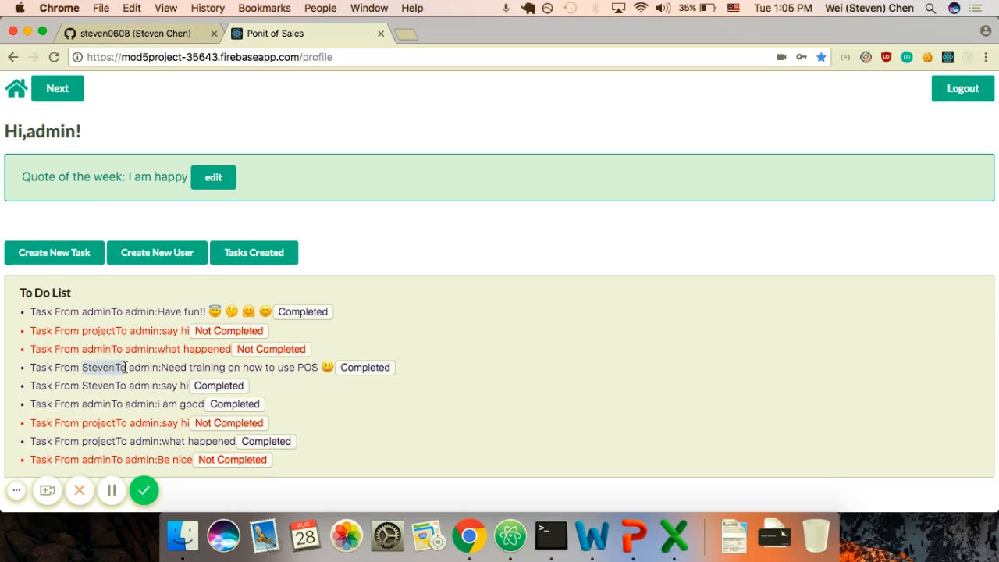
pyautogui.click(209, 422)
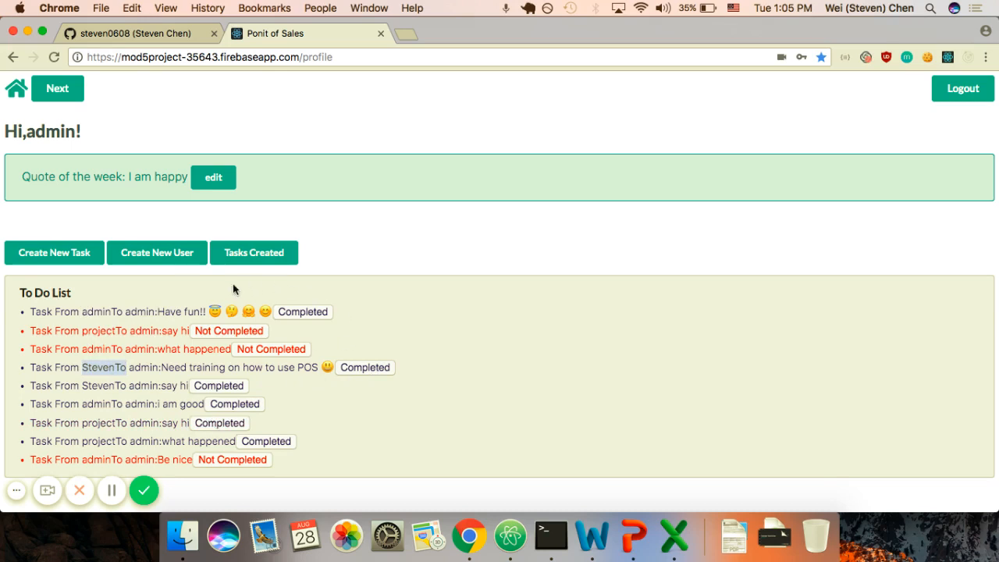
pyautogui.click(266, 258)
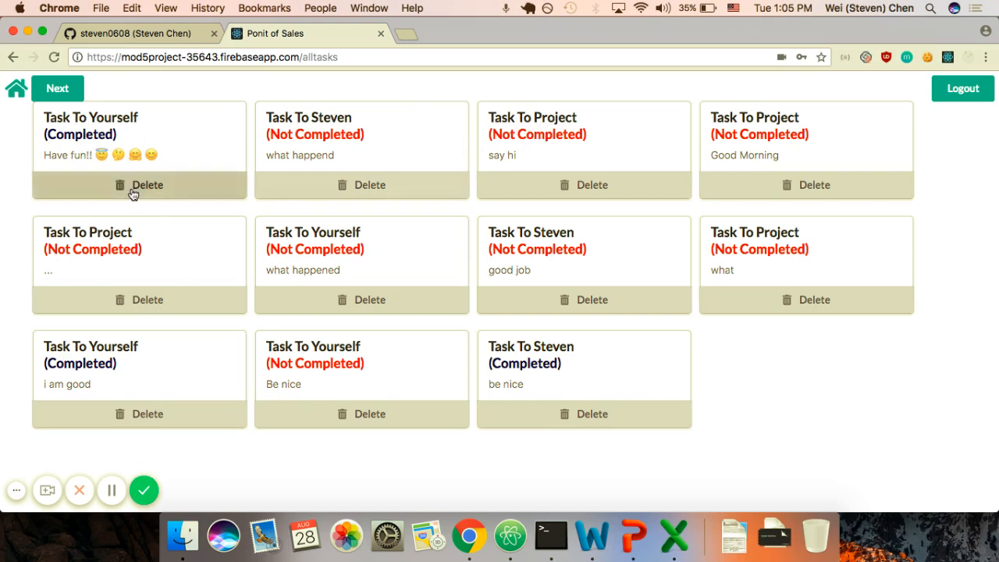
pyautogui.click(592, 414)
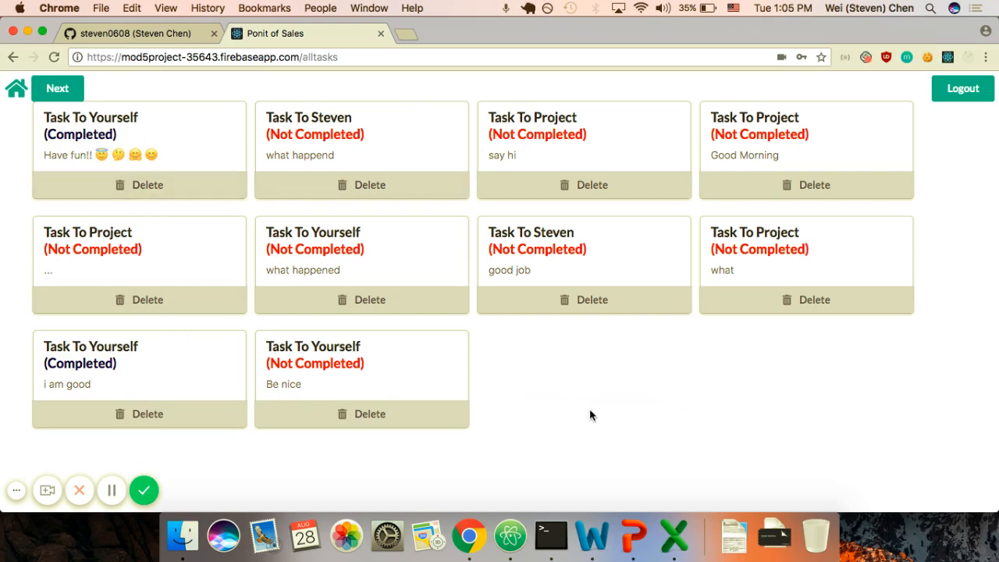
pyautogui.hscroll(-5, 91, 239)
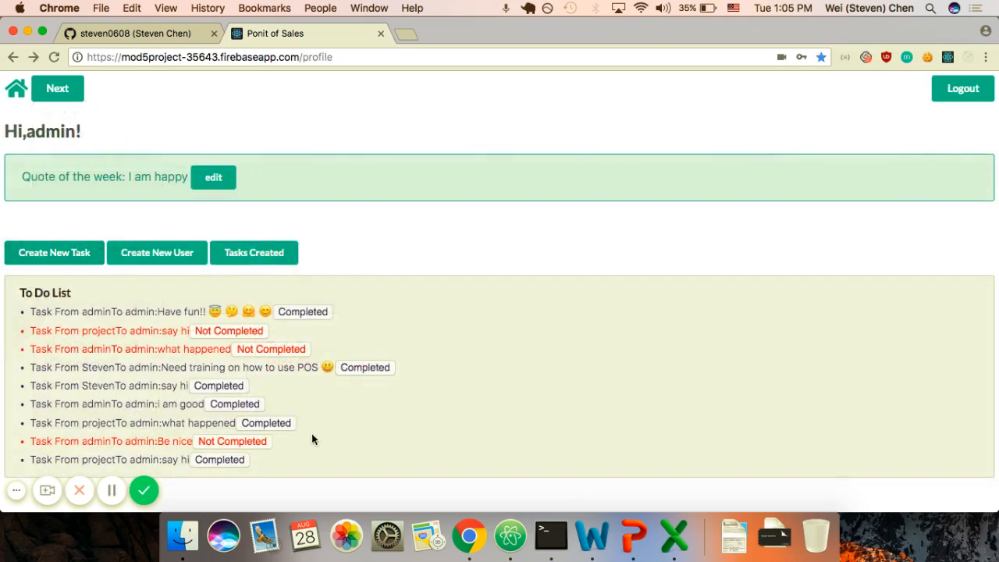
pyautogui.click(213, 441)
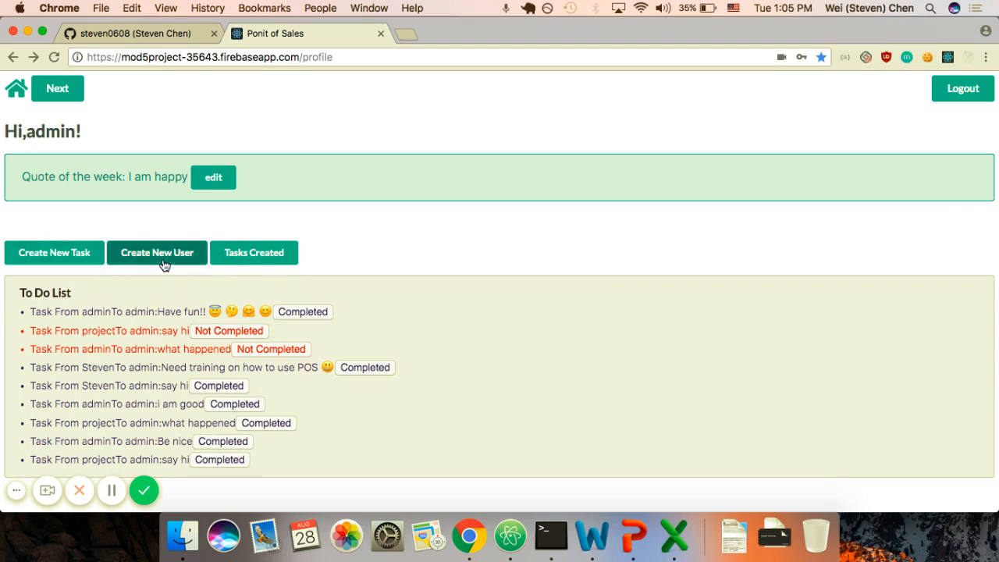
# Step: Create the active manager user 'flower' with its password, and save the login in Chrome
pyautogui.click(191, 260)
pyautogui.click(114, 157)
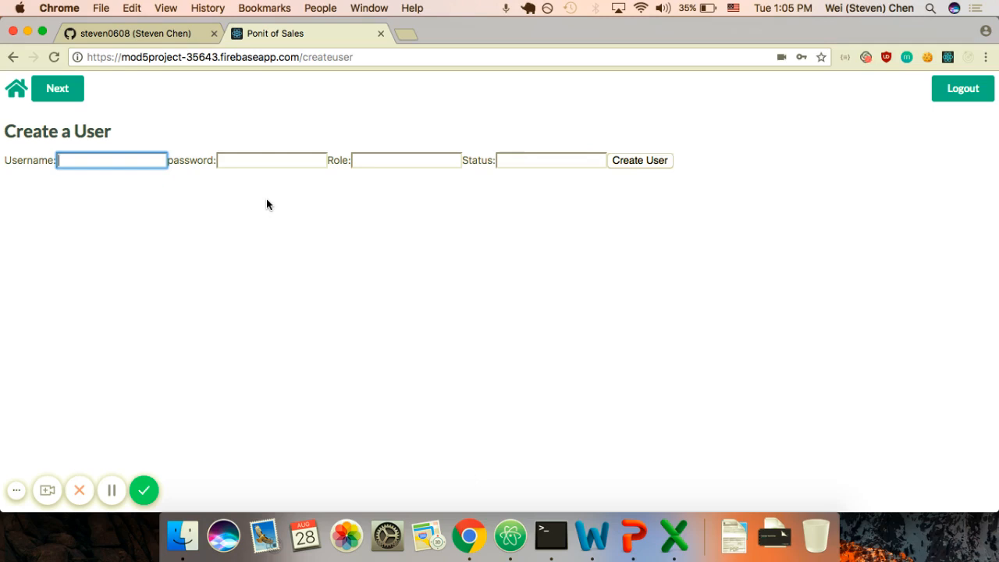
pyautogui.write('flower')
pyautogui.press('Tab')
pyautogui.write('123')
pyautogui.press('Tab')
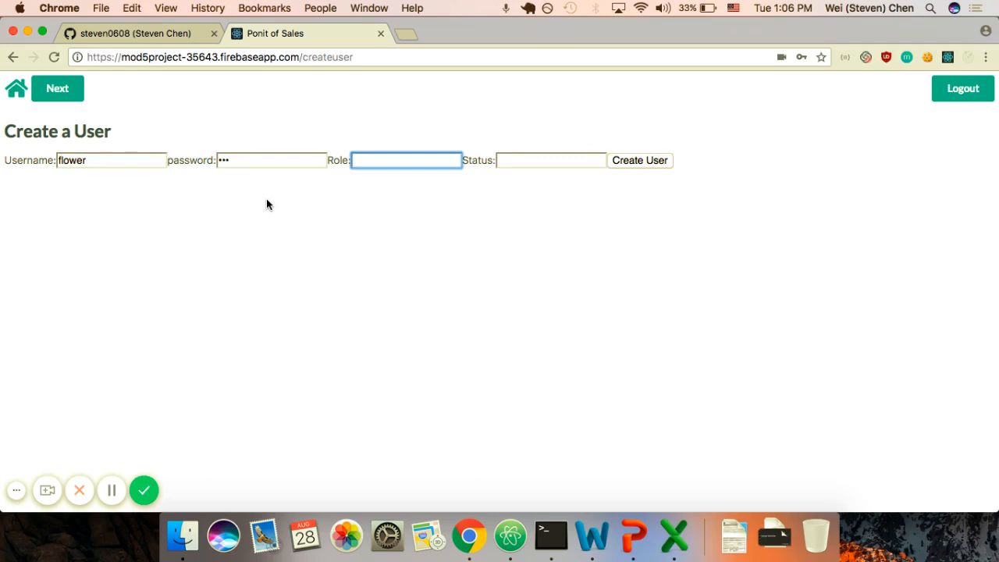
pyautogui.write('manager')
pyautogui.press('Tab')
pyautogui.write('a')
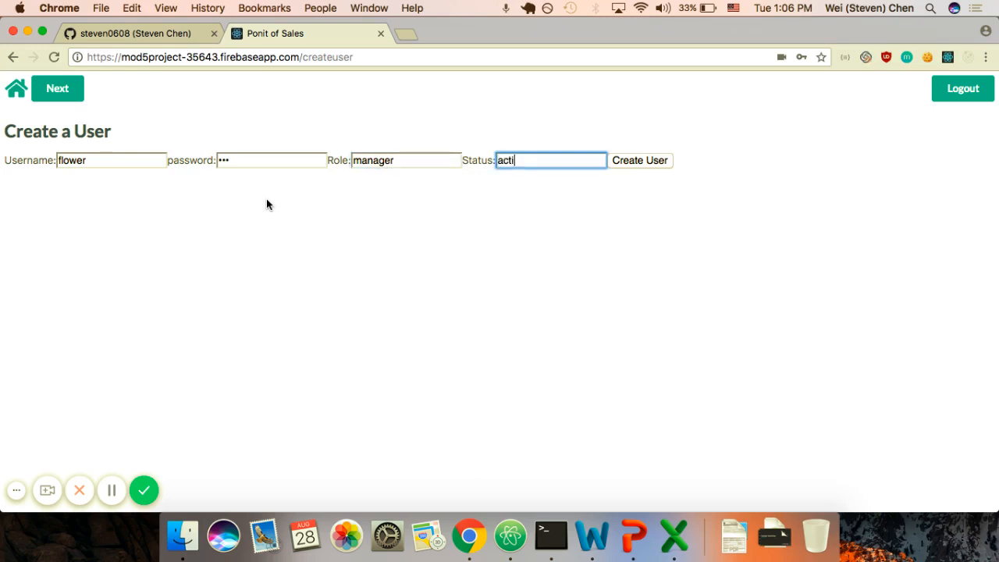
pyautogui.press('Return')
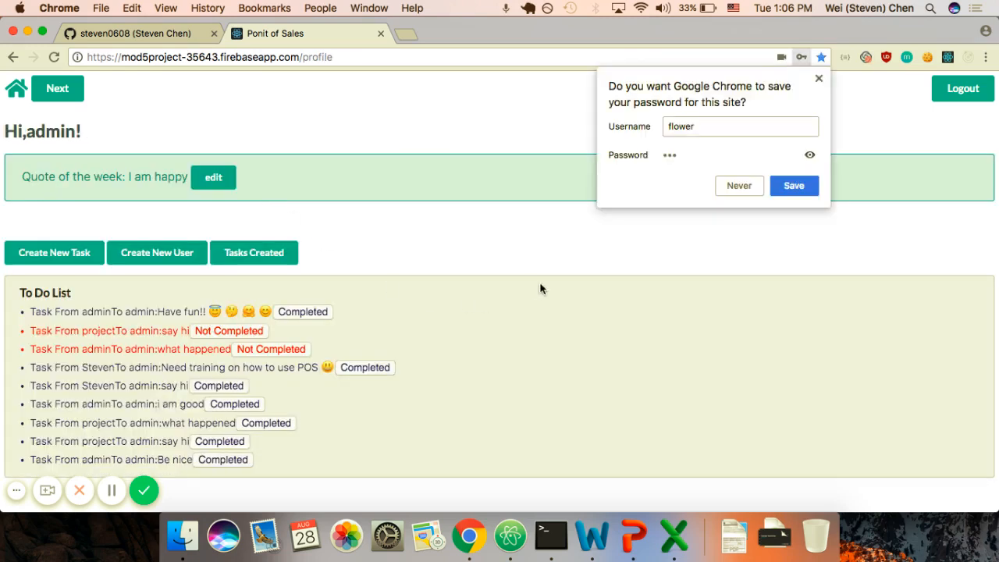
pyautogui.click(794, 186)
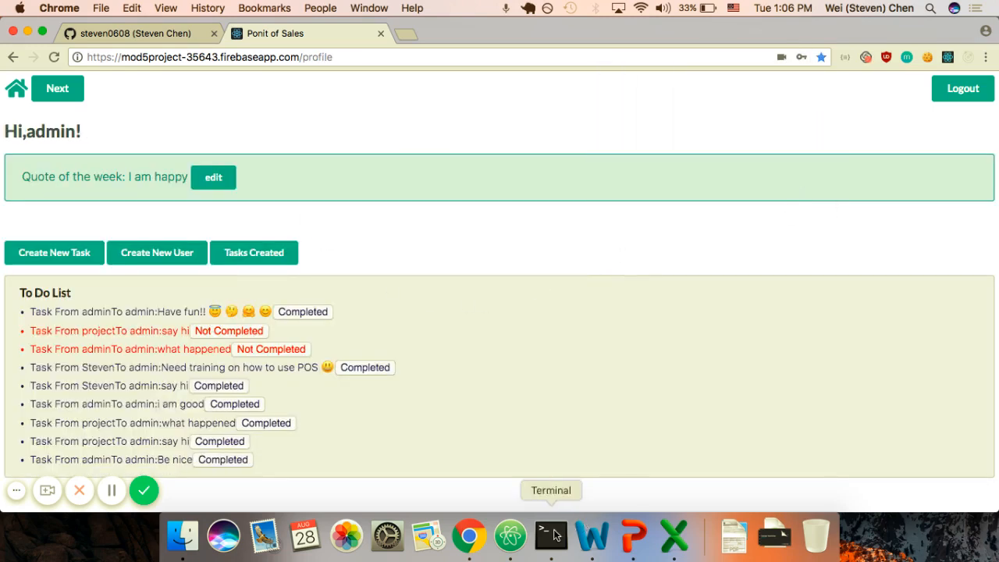
pyautogui.hotkey('ctrl', 'Up')
# Step: Log in as 'flower' in the second window and open its profile page
pyautogui.click(261, 196)
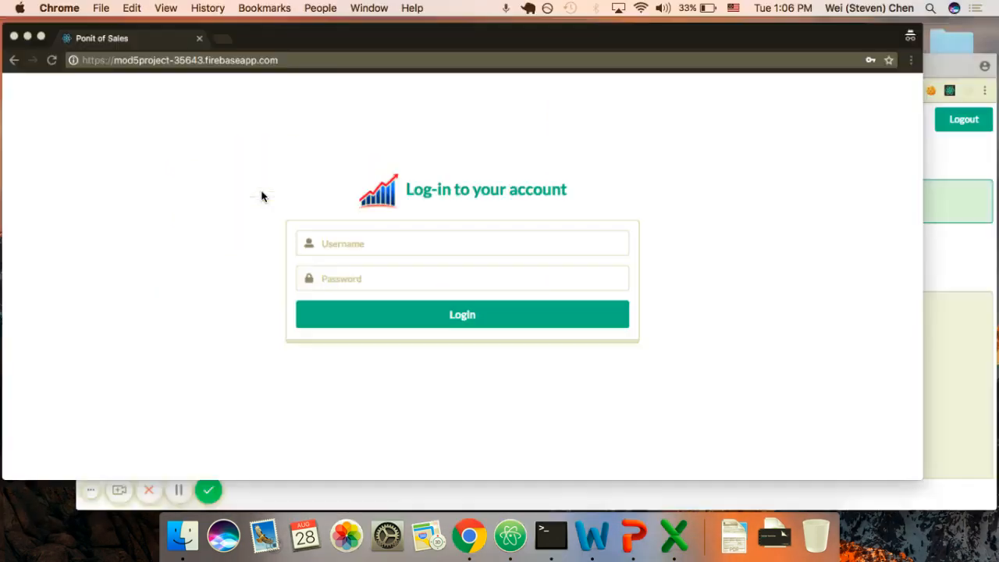
pyautogui.click(417, 250)
pyautogui.write('flo')
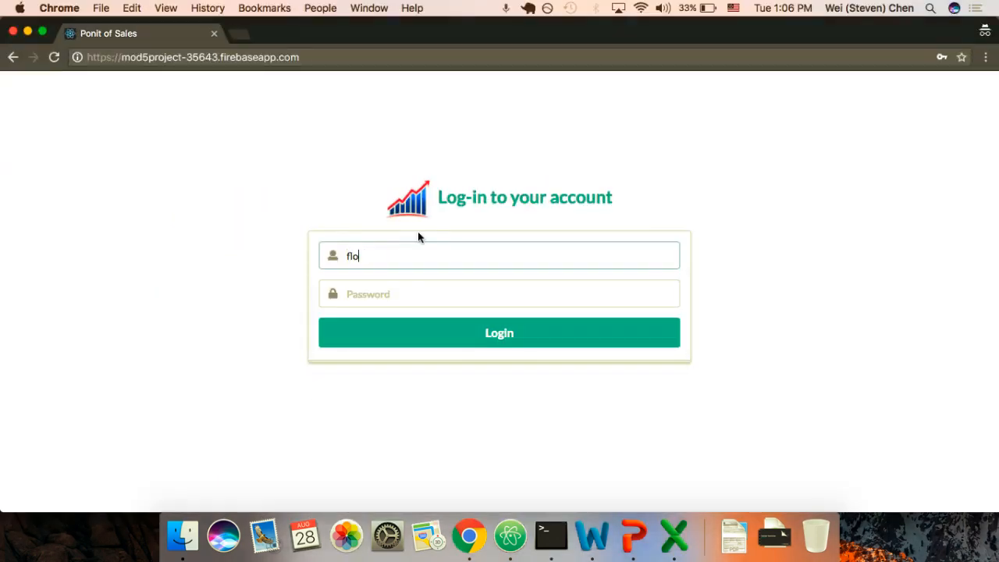
pyautogui.write('wer')
pyautogui.press('Tab')
pyautogui.press('Tab')
pyautogui.press('Return')
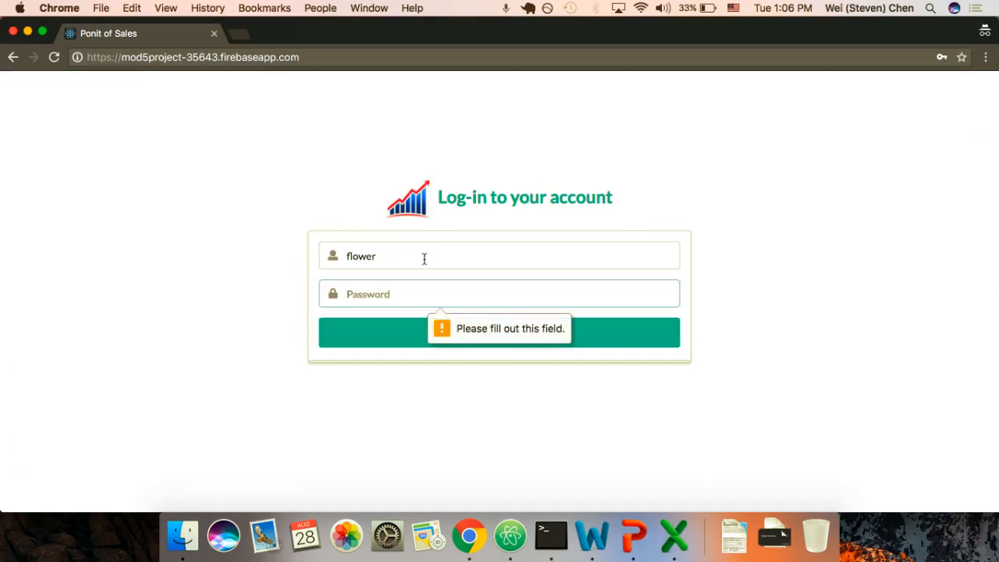
pyautogui.click(408, 295)
pyautogui.write('123')
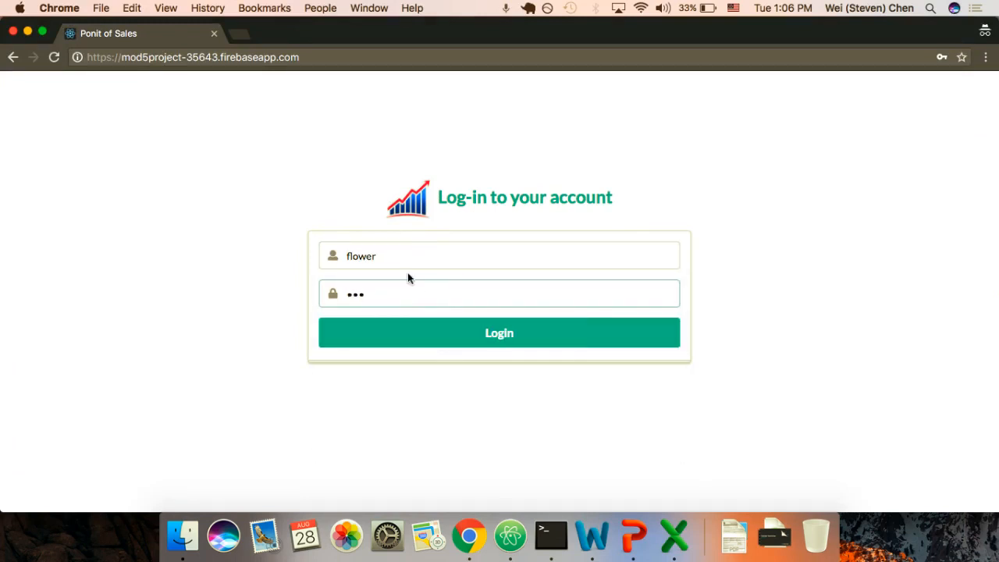
pyautogui.press('Return')
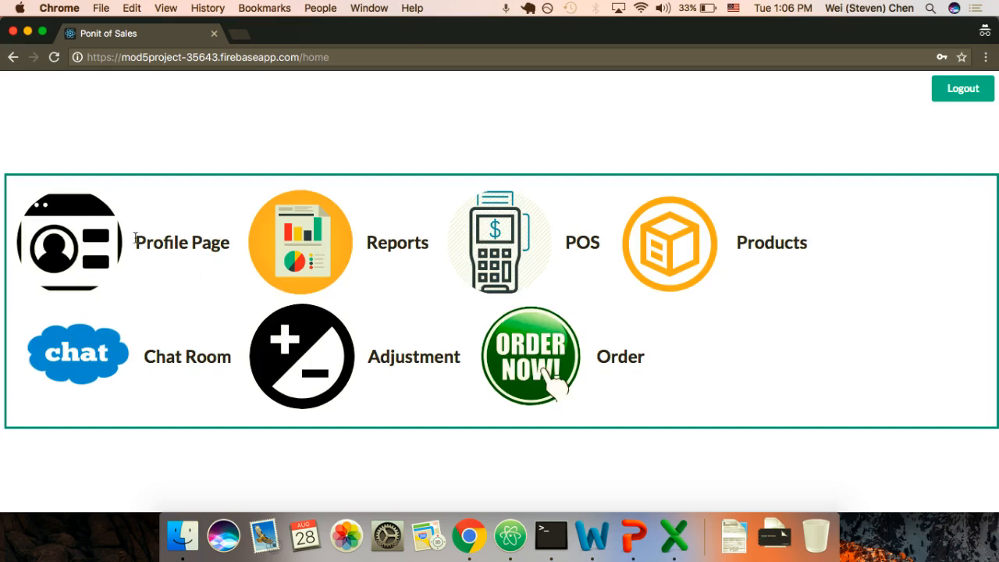
pyautogui.click(69, 248)
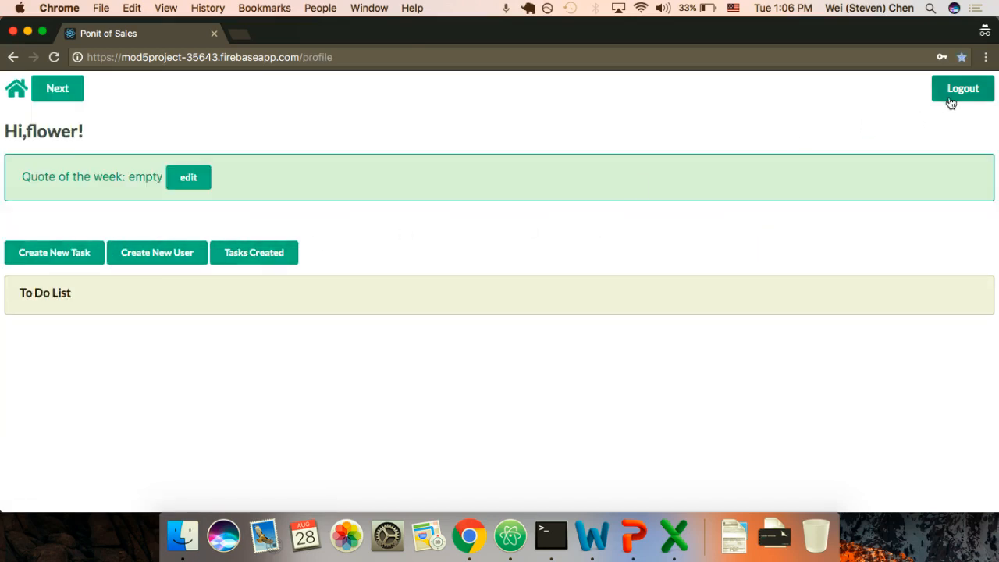
# Step: Create the user 'grass' with role cashier and status active
pyautogui.click(153, 254)
pyautogui.click(145, 159)
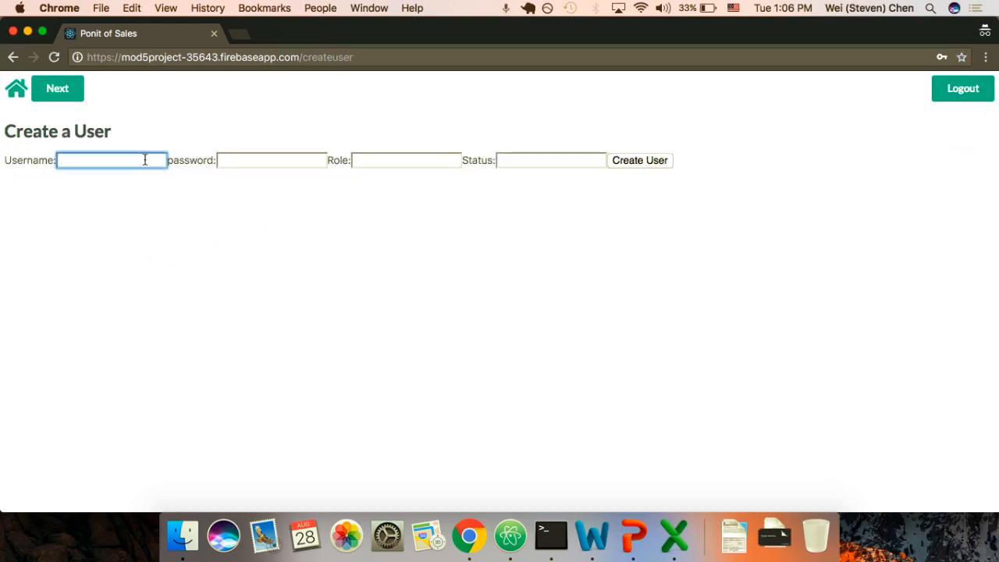
pyautogui.write('grass')
pyautogui.press('Tab')
pyautogui.write('1')
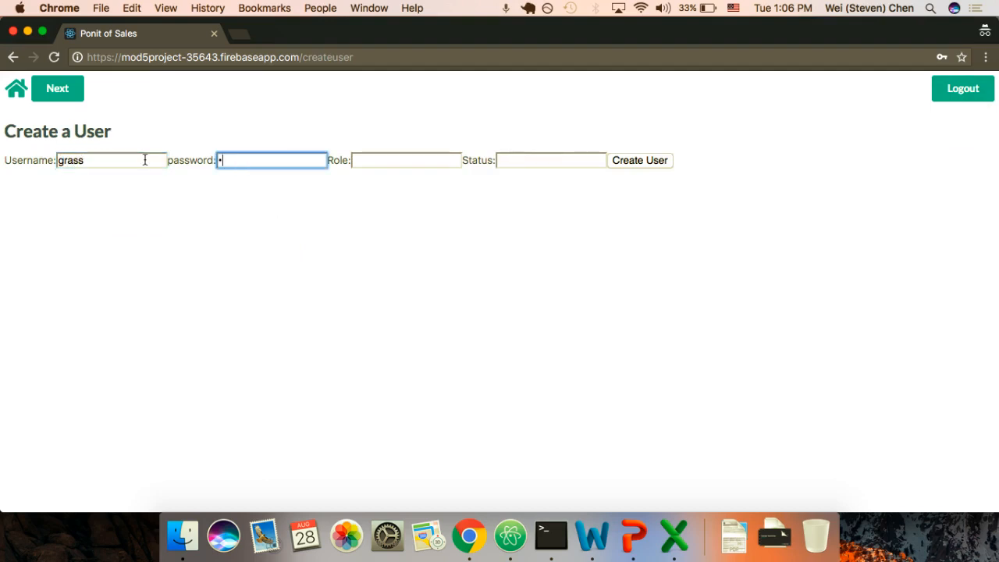
pyautogui.write('23')
pyautogui.press('Tab')
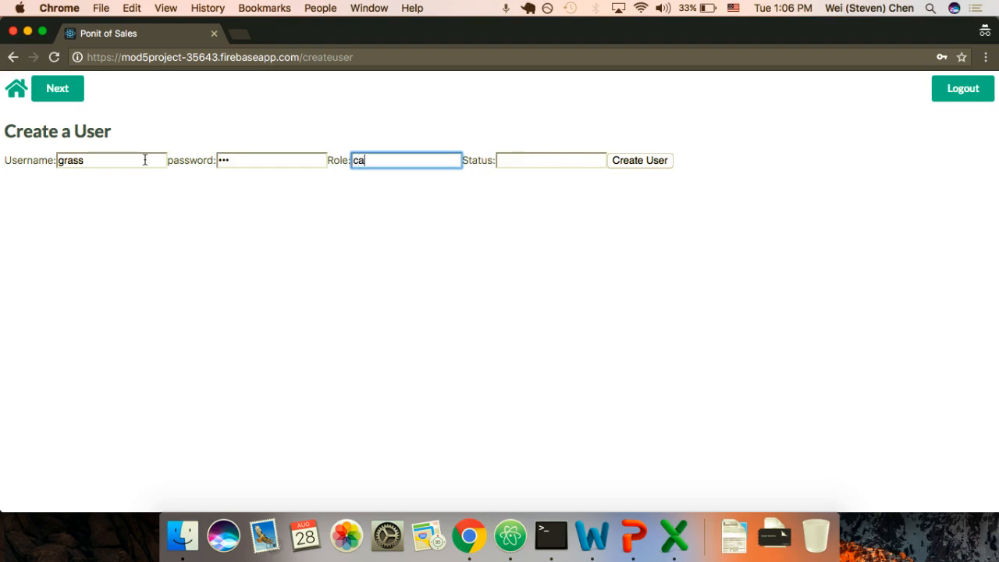
pyautogui.write('cashier')
pyautogui.press('Tab')
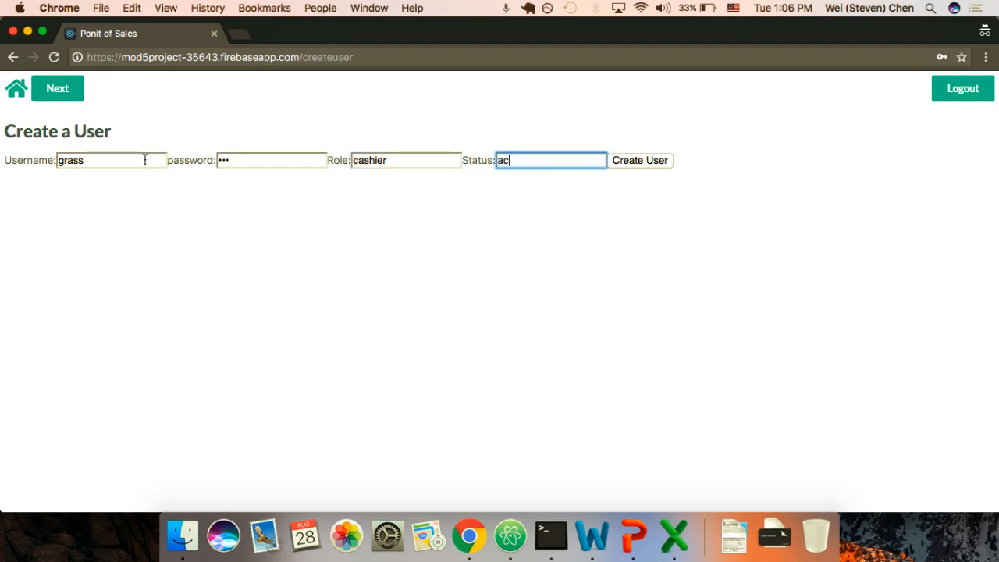
pyautogui.write('active')
pyautogui.press('Return')
# Step: Log out and sign back in as the new 'grass' cashier account
pyautogui.click(964, 94)
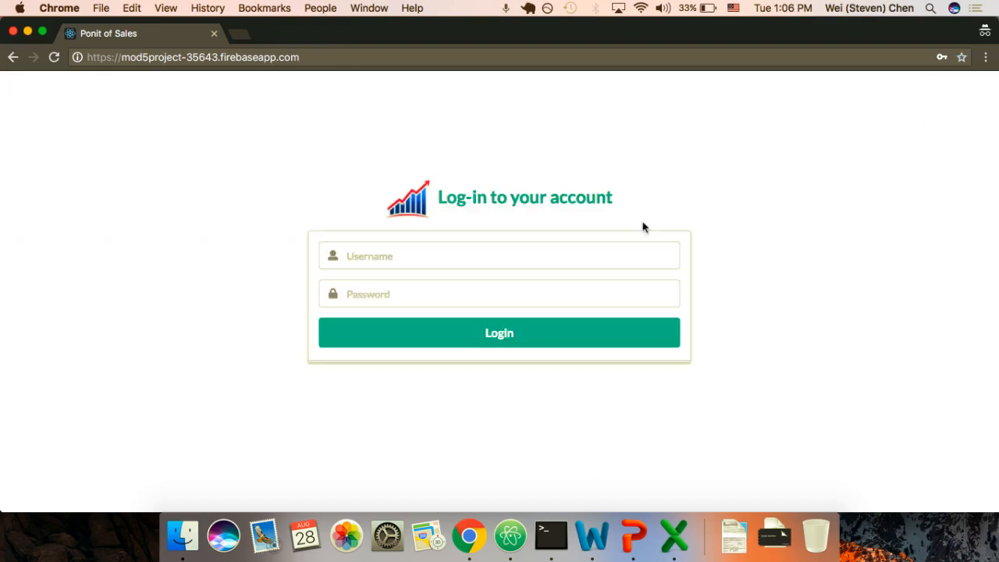
pyautogui.click(464, 255)
pyautogui.write('grass')
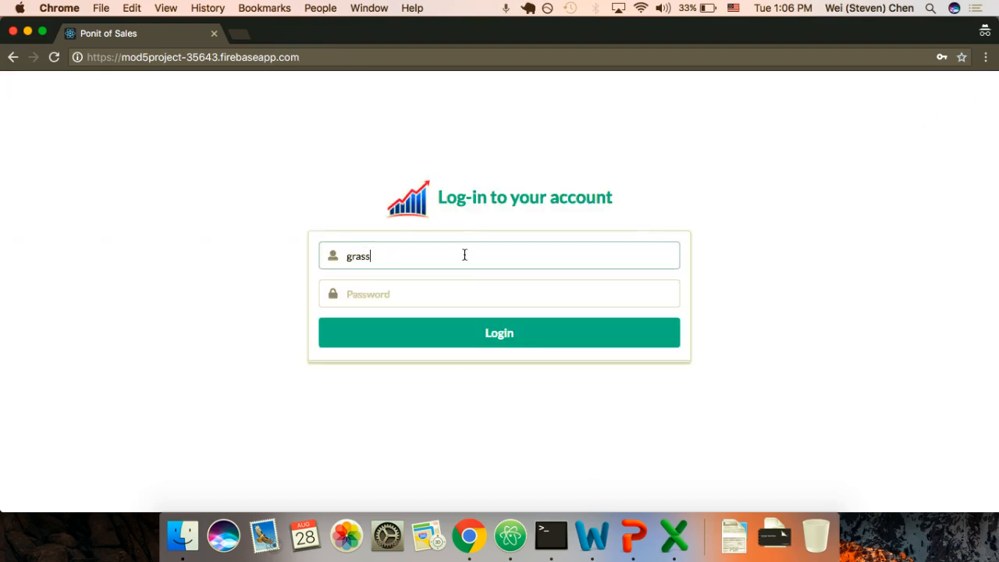
pyautogui.press('Tab')
pyautogui.write('123')
pyautogui.press('Return')
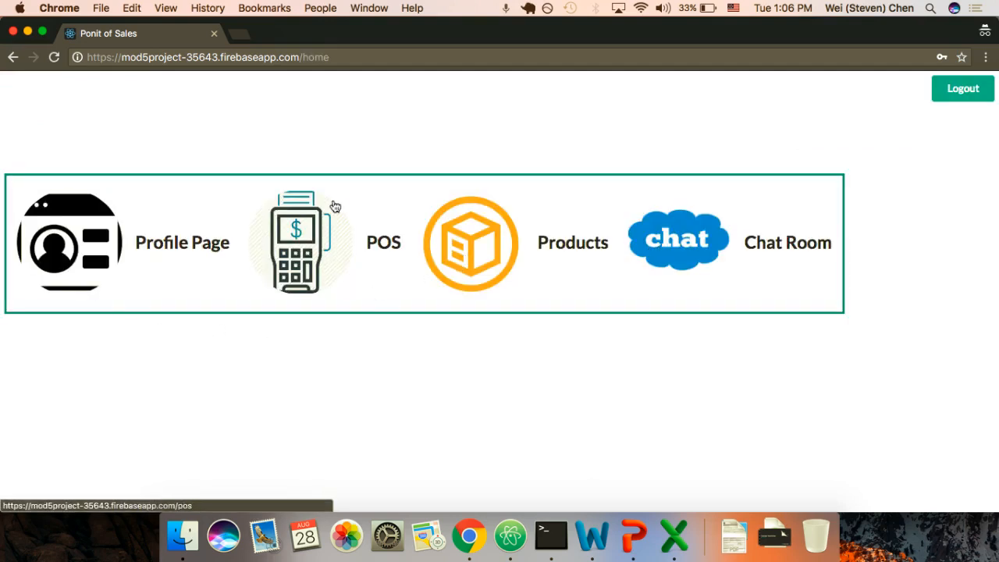
# Step: Log out and sign in as the other user with their username and password
pyautogui.click(959, 95)
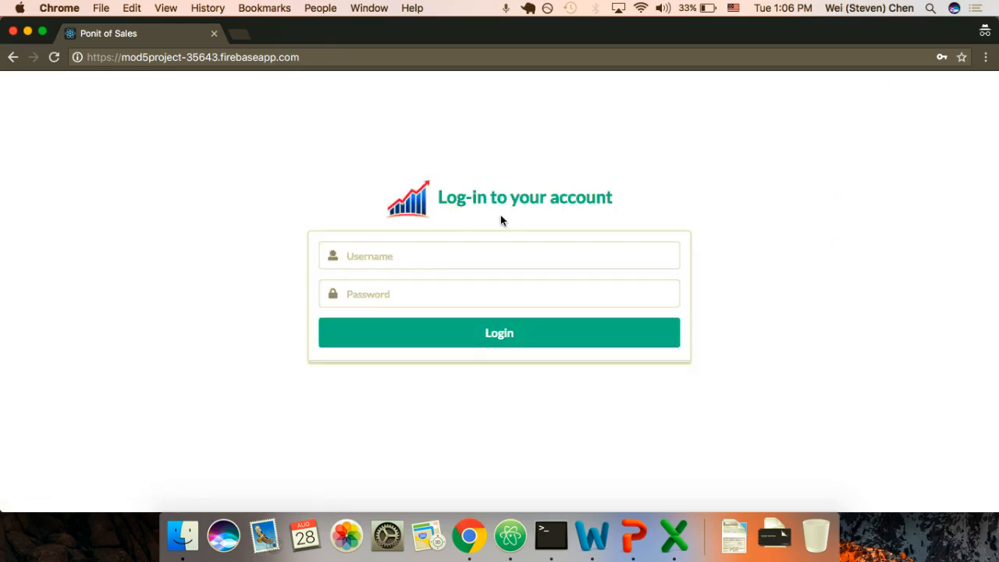
pyautogui.click(435, 251)
pyautogui.write('s')
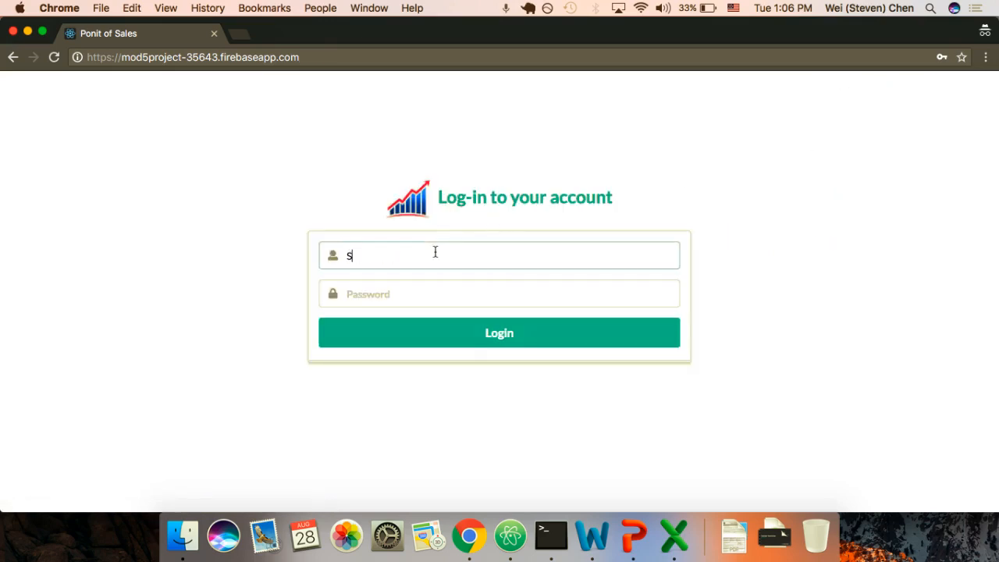
pyautogui.write('teven')
pyautogui.press('Tab')
pyautogui.write('*')
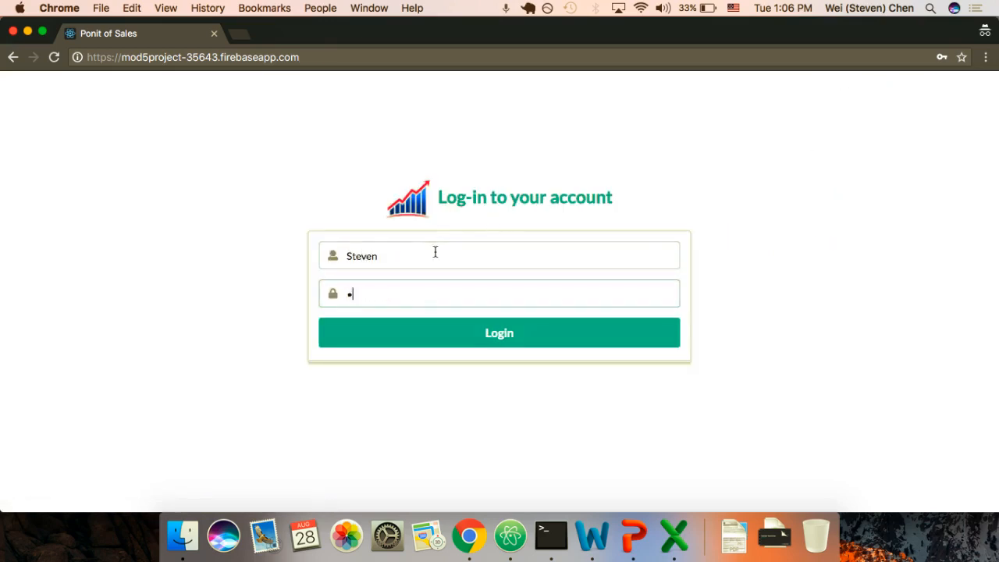
pyautogui.write('**')
pyautogui.press('Return')
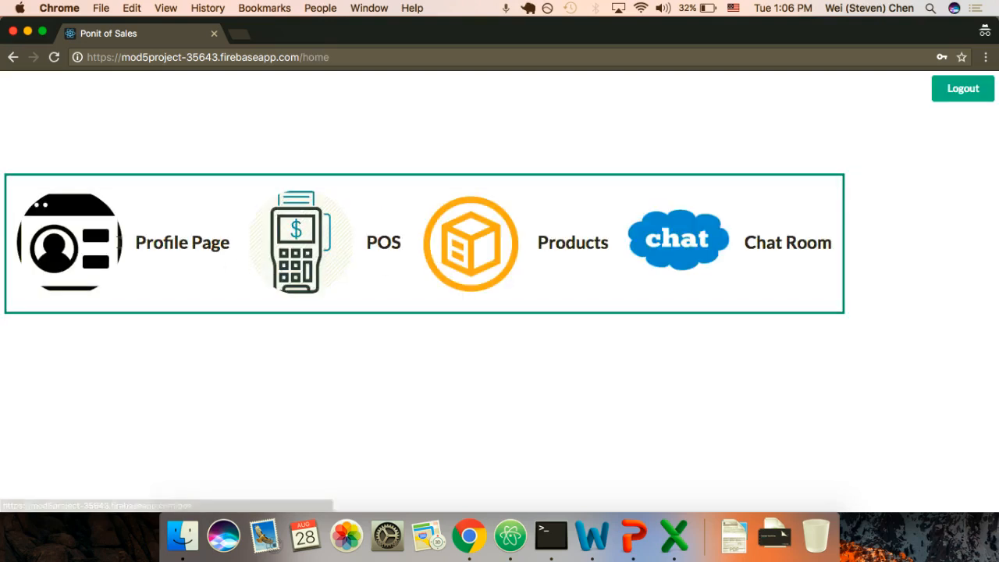
# Step: Mark the user's 'what happend' and both 'say hi' to-dos completed, then log out
pyautogui.click(92, 248)
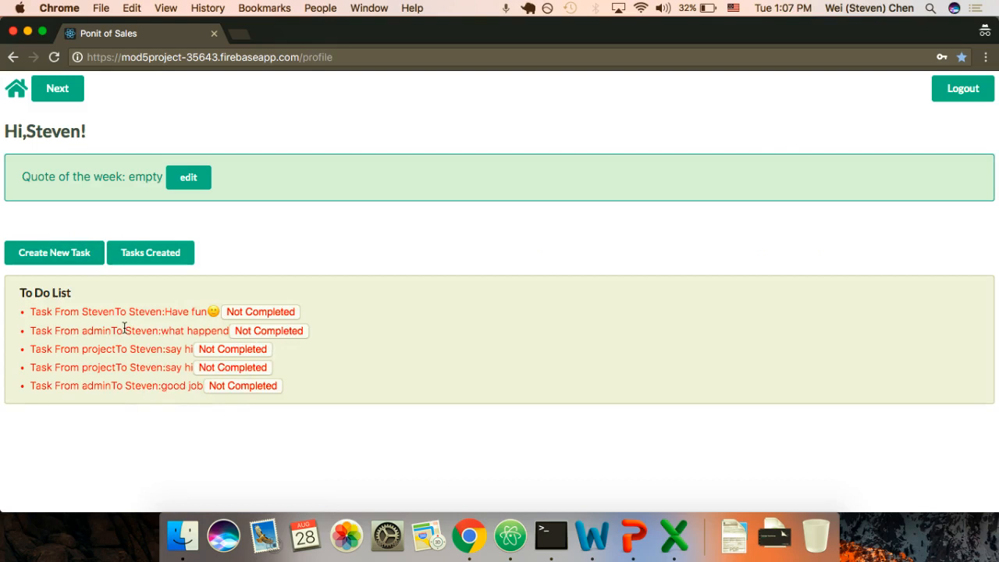
pyautogui.click(274, 333)
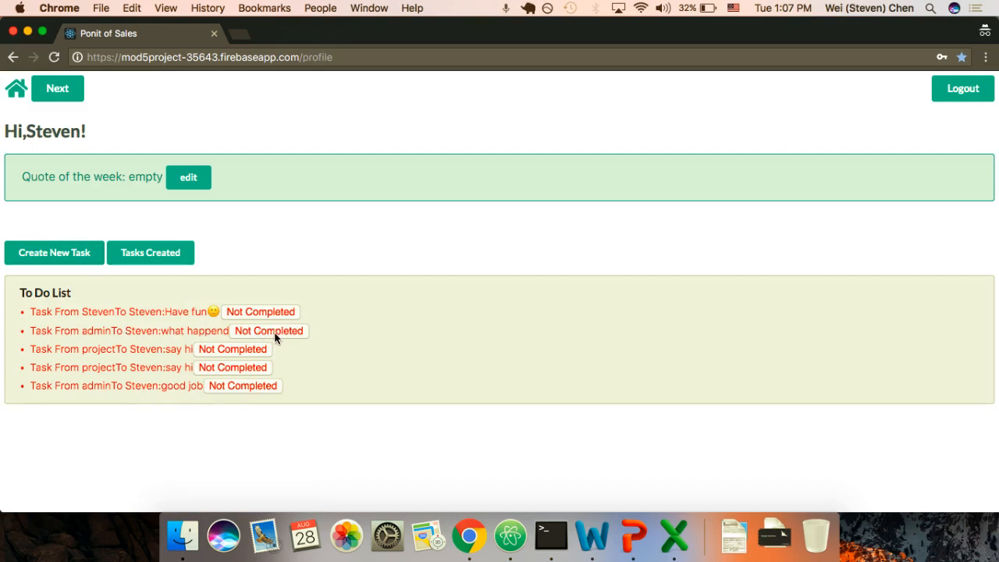
pyautogui.click(234, 349)
pyautogui.click(233, 367)
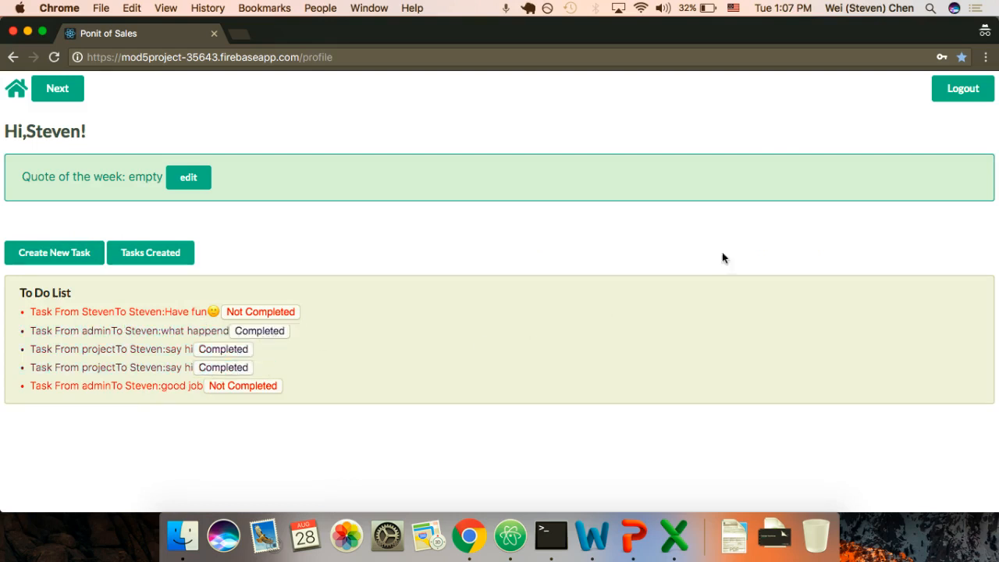
pyautogui.click(962, 95)
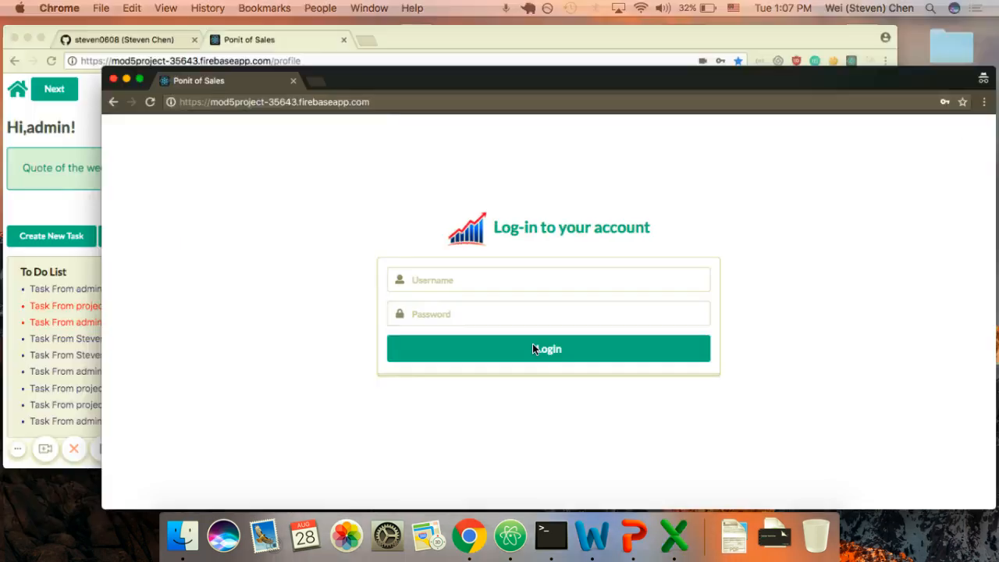
pyautogui.hotkey('ctrl', 'Up')
# Step: In the admin window's POS page, add apple to the cart with quantity 10
pyautogui.click(239, 252)
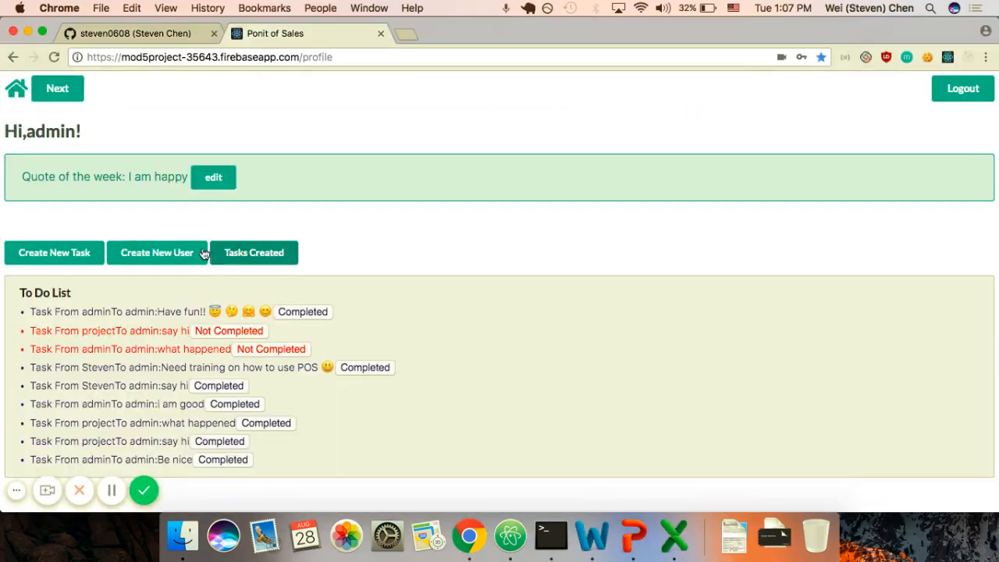
pyautogui.click(66, 96)
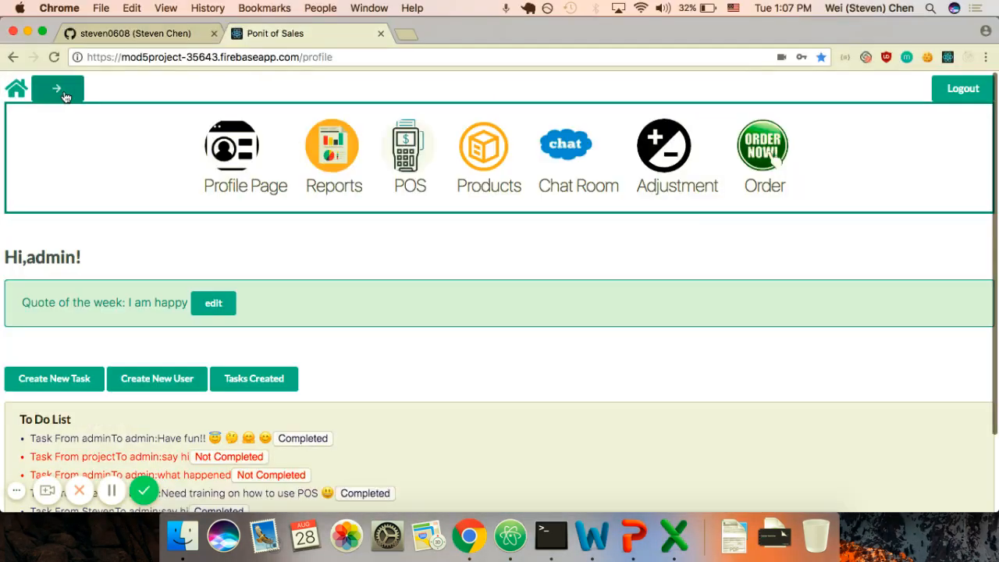
pyautogui.click(406, 160)
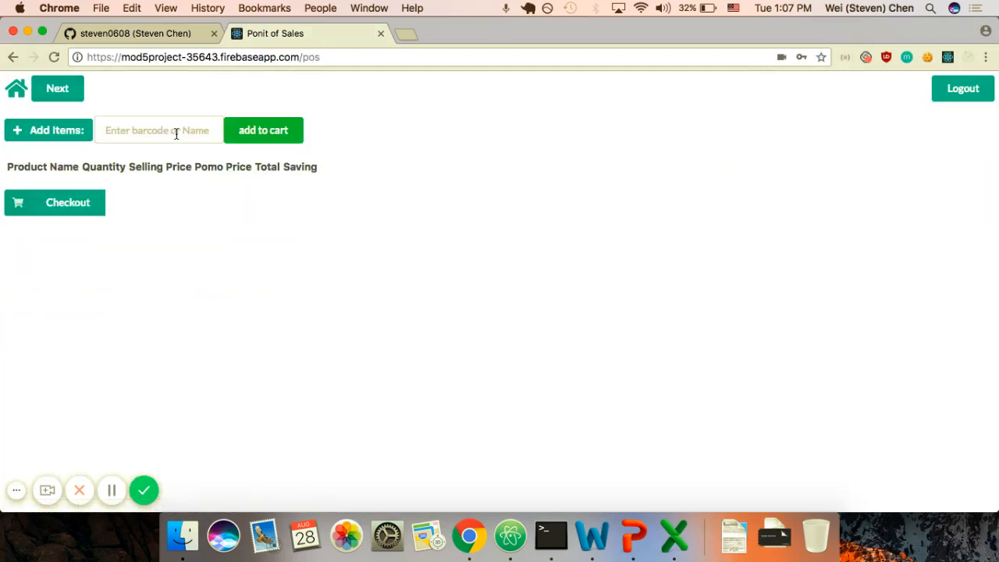
pyautogui.click(176, 131)
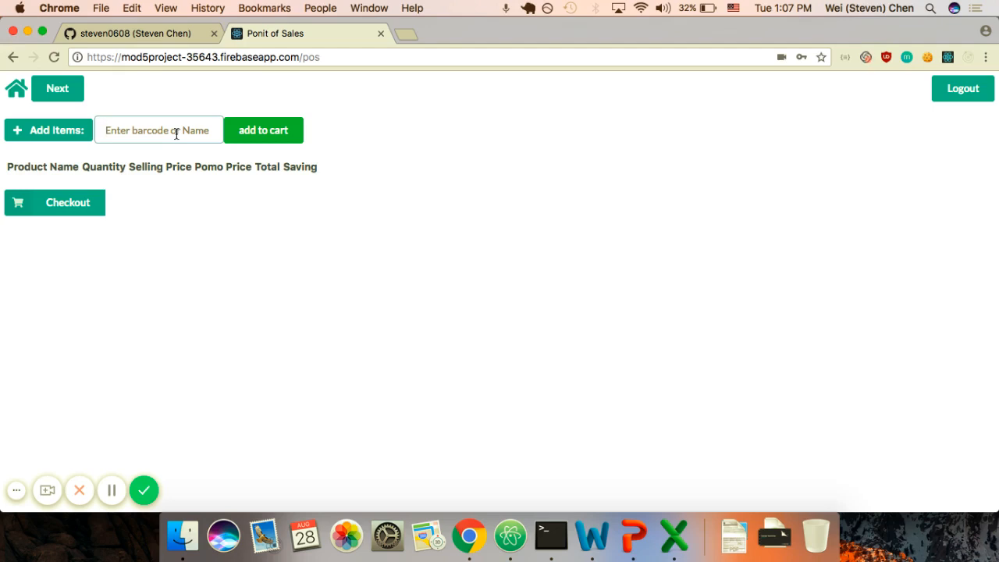
pyautogui.write('apple')
pyautogui.press('Return')
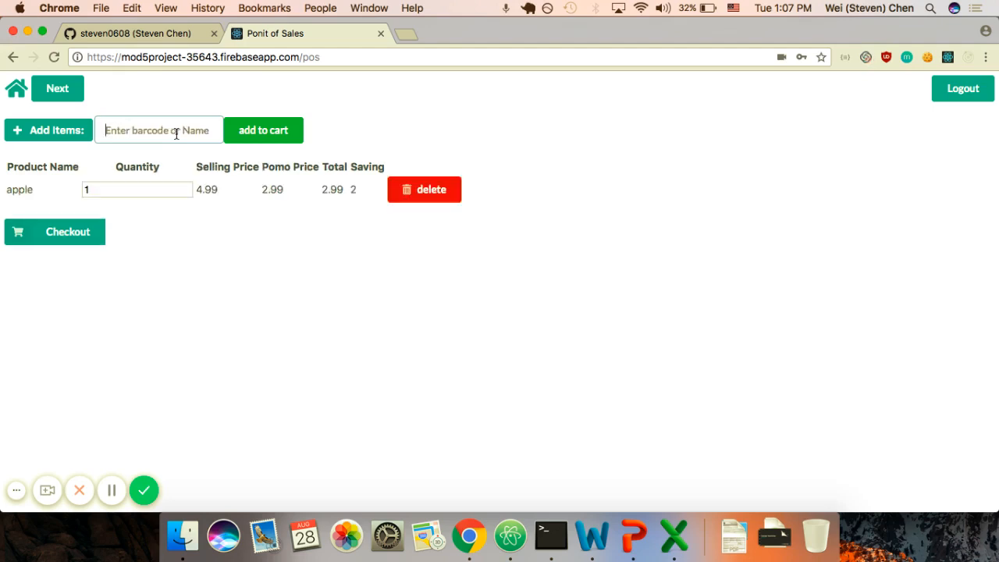
pyautogui.click(160, 189)
pyautogui.write('0')
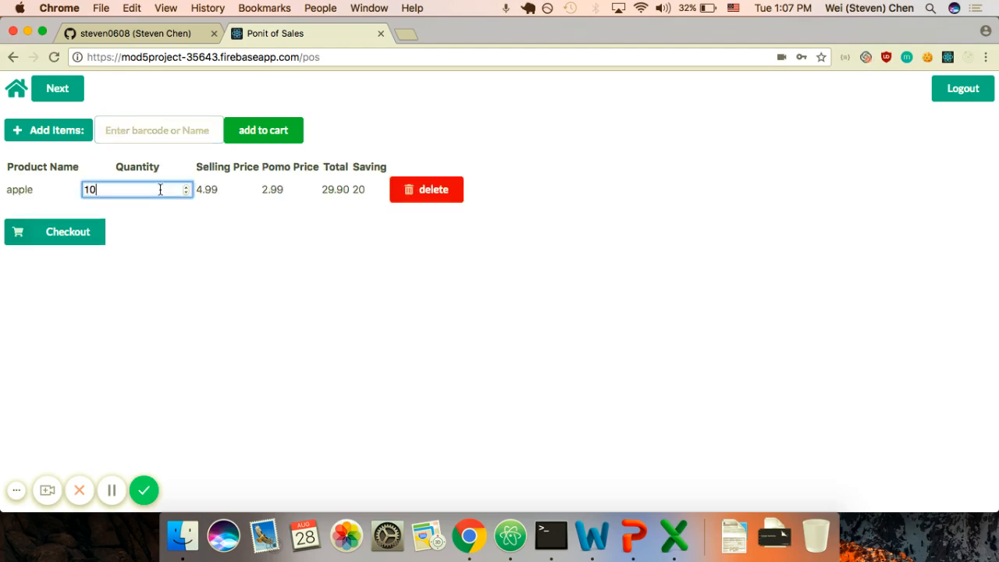
# Step: Add pear, strawberry and product 7 (fish) to the cart
pyautogui.click(202, 135)
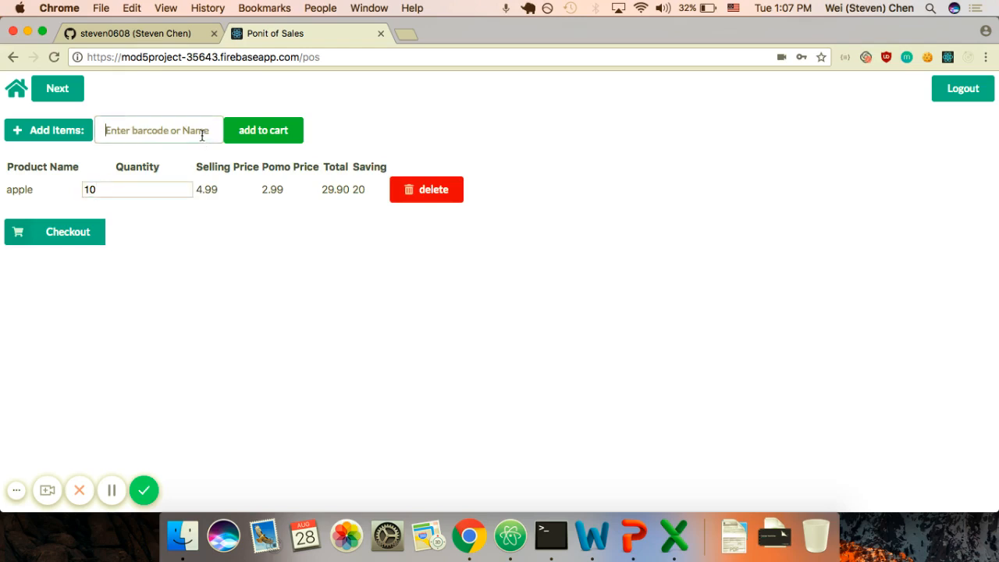
pyautogui.write('pear')
pyautogui.press('Return')
pyautogui.write('strawberry')
pyautogui.press('Return')
pyautogui.write('7')
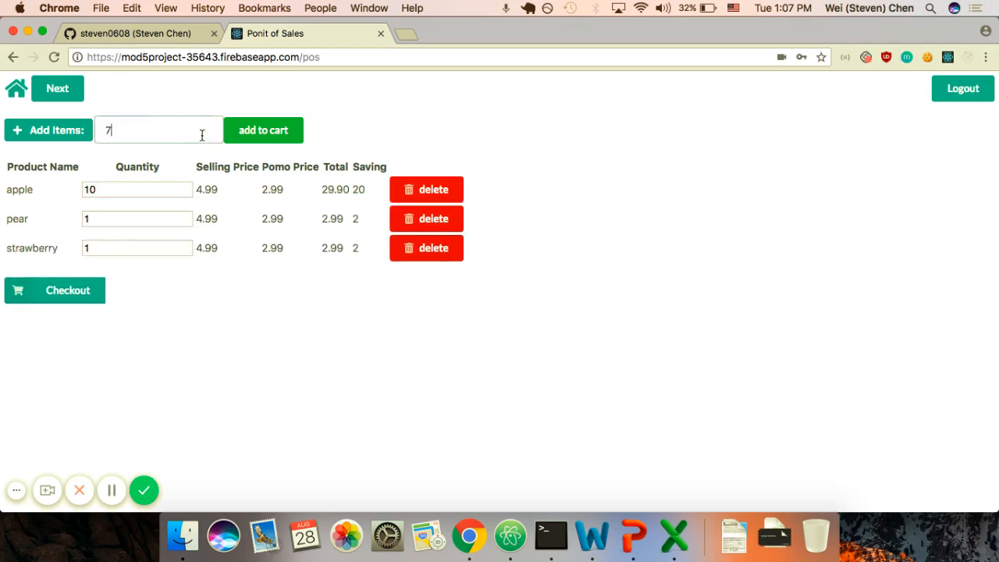
pyautogui.press('Return')
# Step: Set the fish quantity to 5.1 and the strawberry to -1 as a return
pyautogui.click(133, 279)
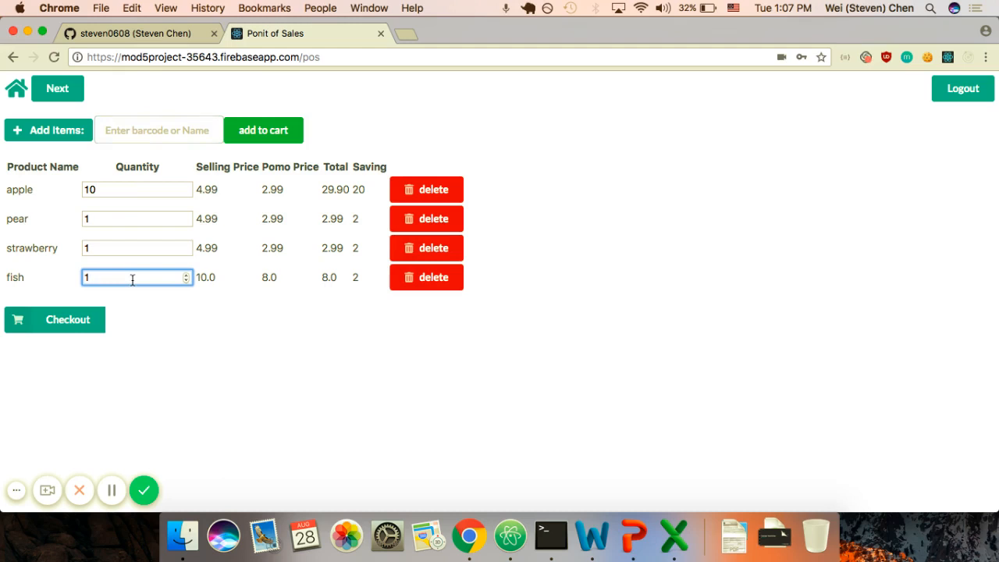
pyautogui.write('5.')
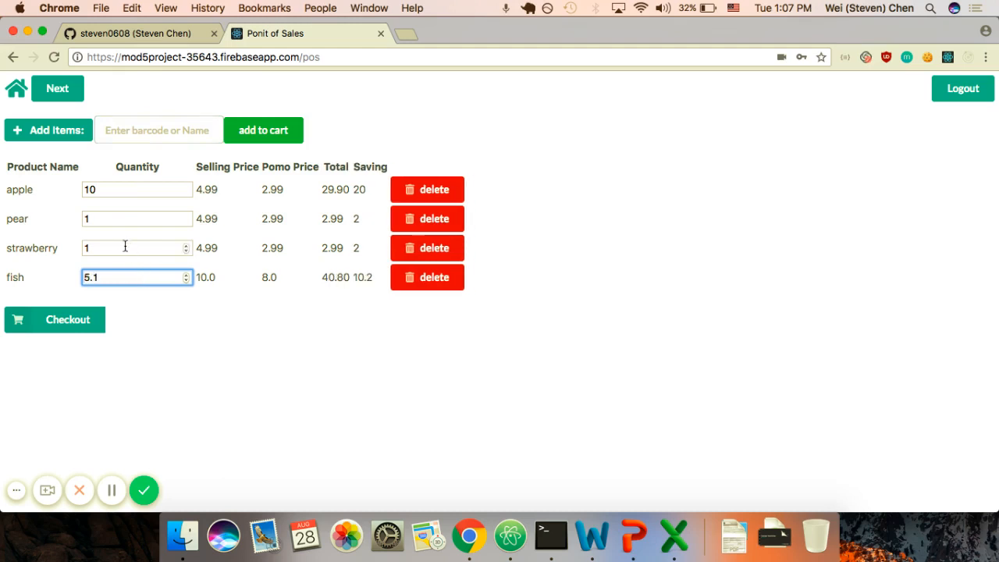
pyautogui.click(124, 247)
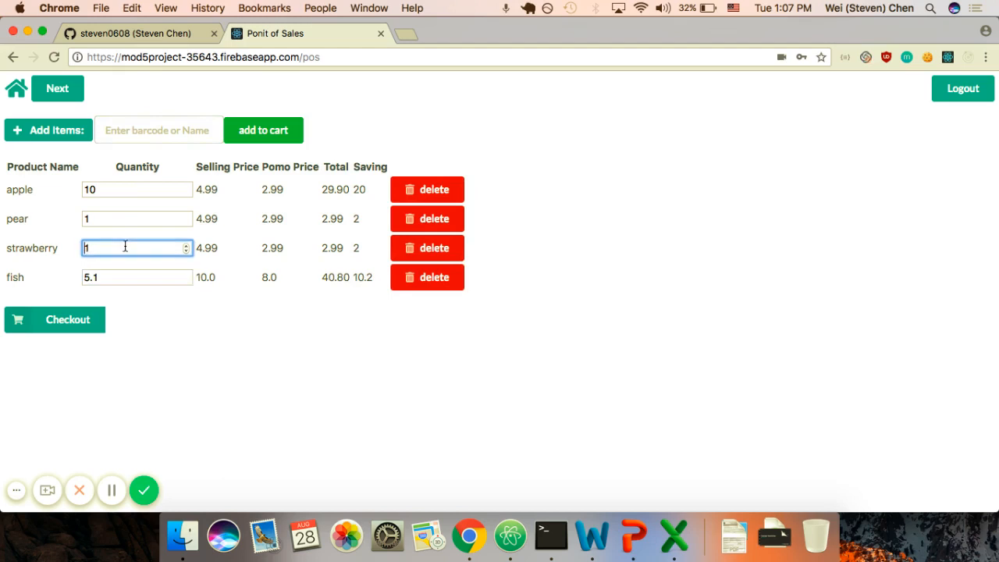
pyautogui.press('Down')
pyautogui.press('Down')
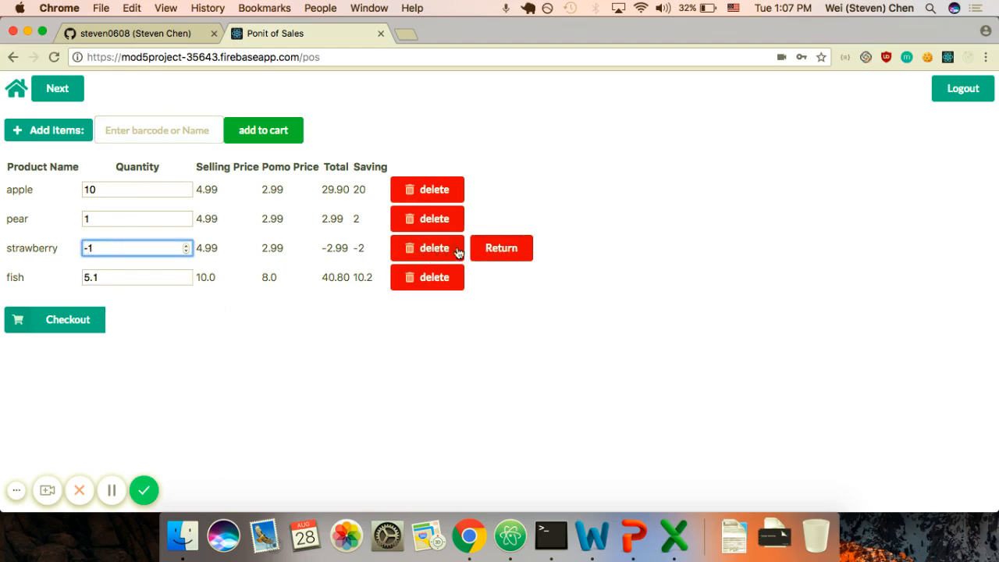
pyautogui.click(80, 321)
# Step: Pay 80 against the 70.70 total, print the receipt, and dismiss the $9.30 change alert
pyautogui.click(344, 318)
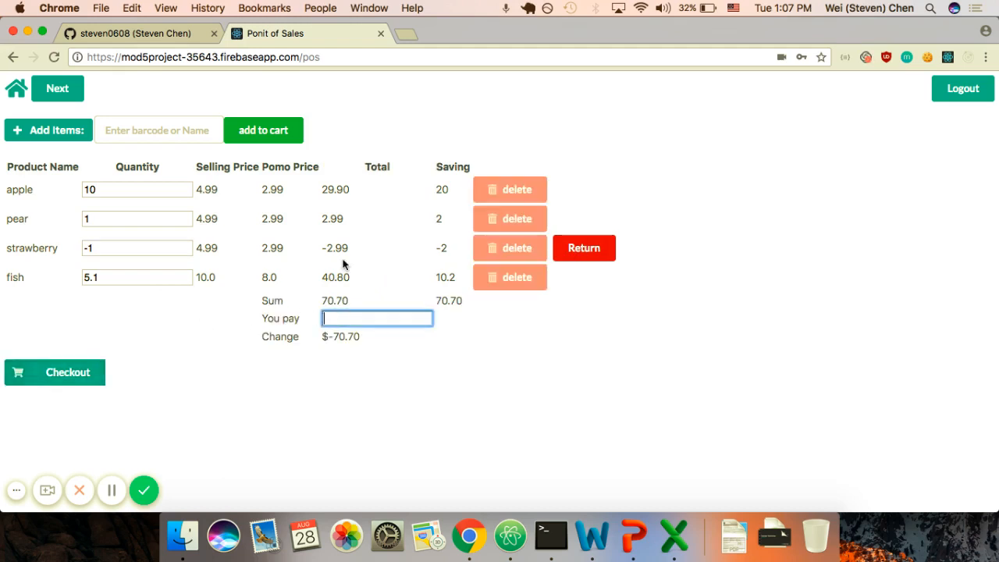
pyautogui.write('80')
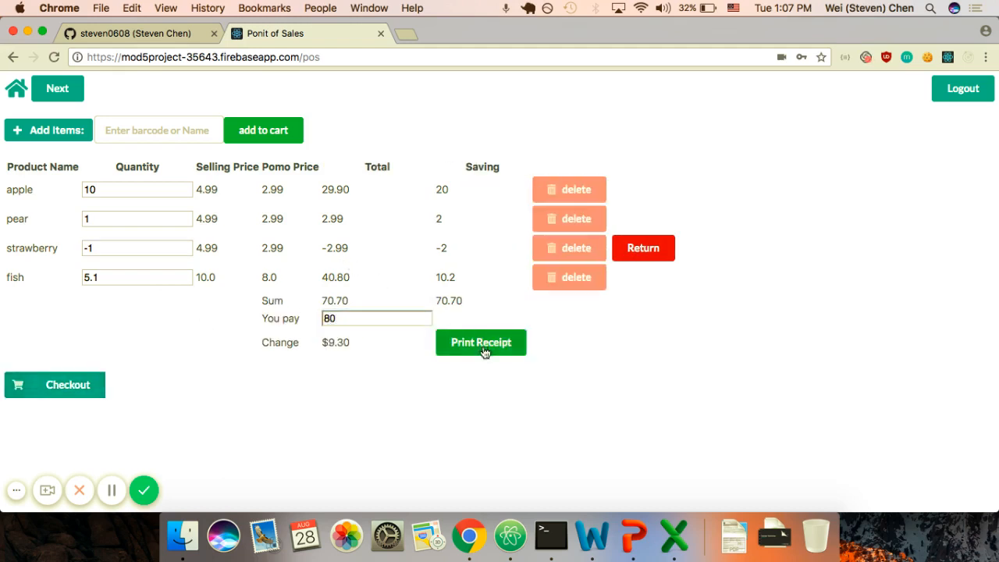
pyautogui.click(483, 348)
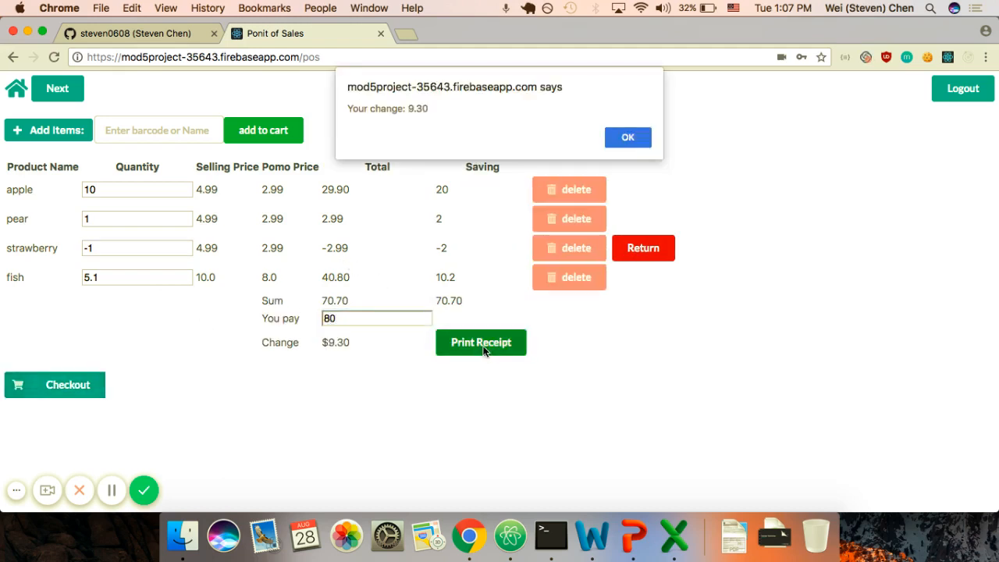
pyautogui.click(628, 138)
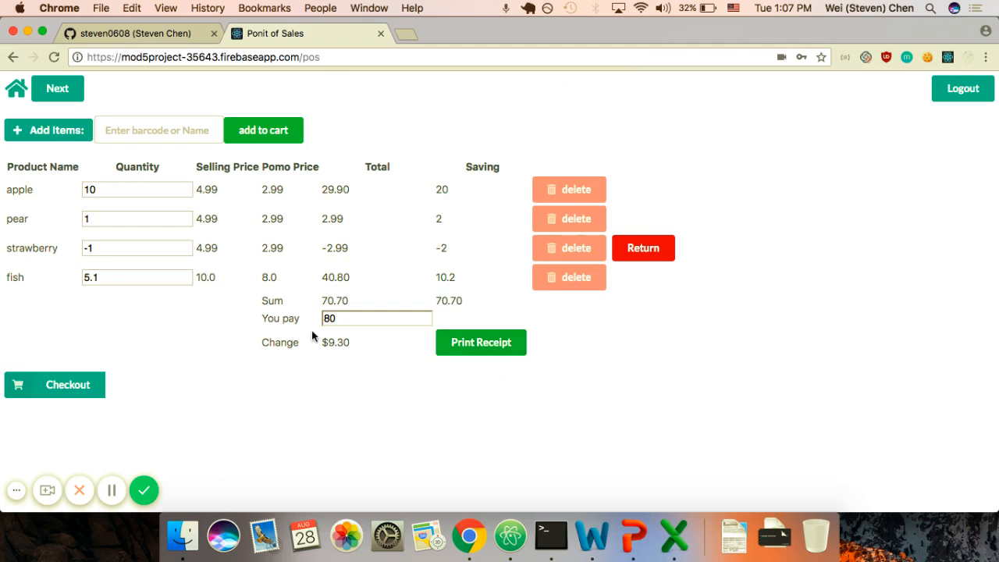
pyautogui.click(77, 97)
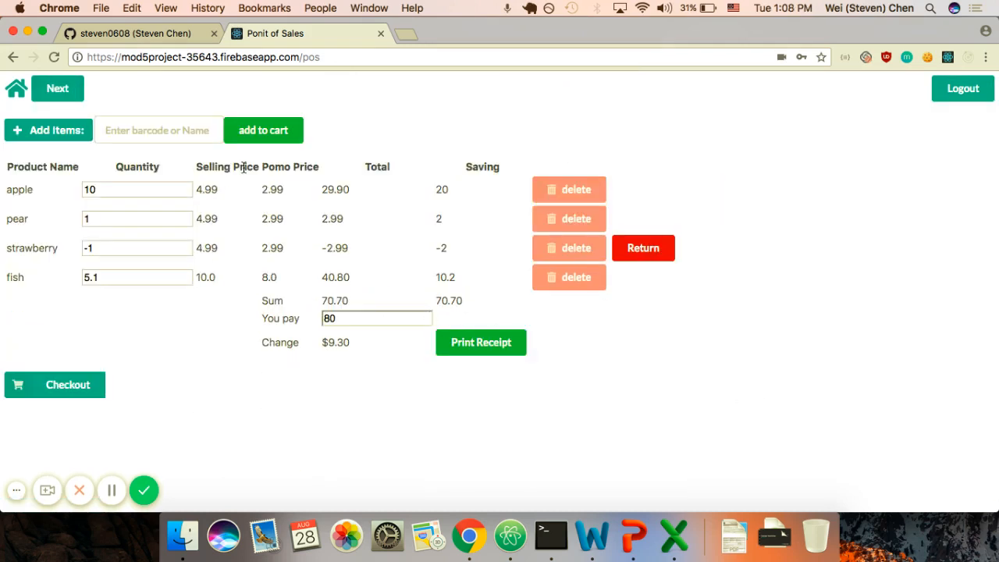
# Step: On the sales reports page, set both start and end dates to 2018-08-28
pyautogui.click(76, 97)
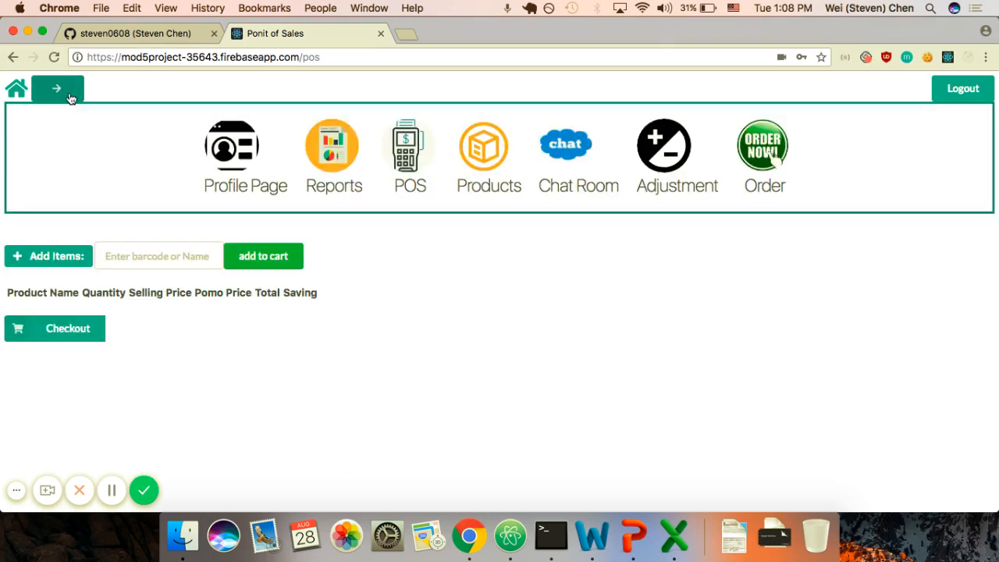
pyautogui.click(337, 147)
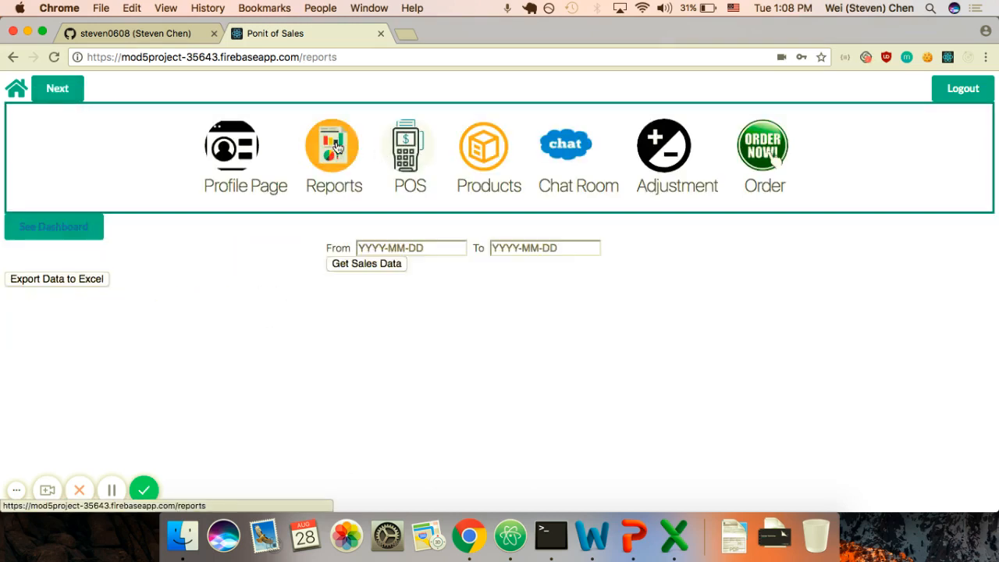
pyautogui.click(380, 108)
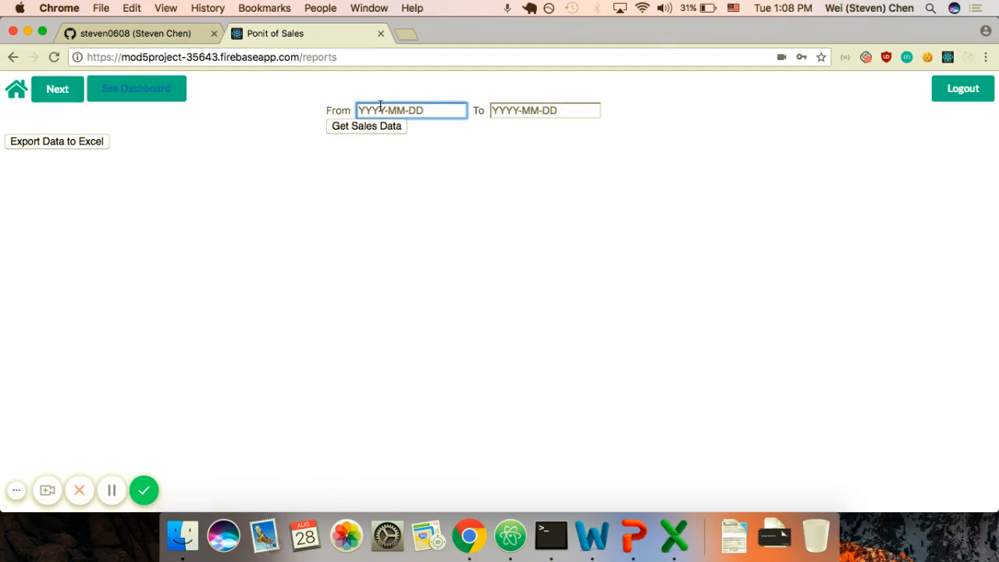
pyautogui.write('2018-08-28')
pyautogui.click(544, 112)
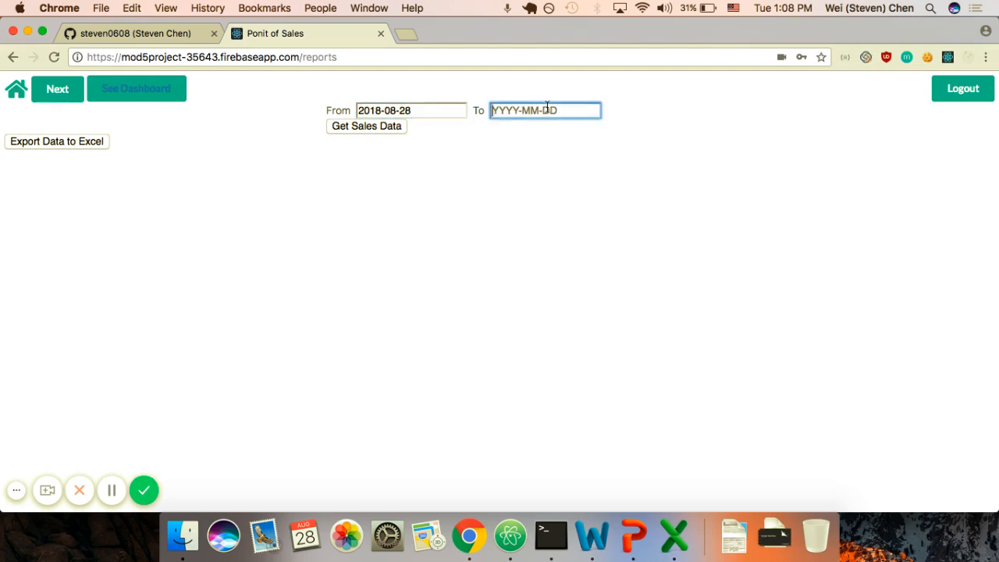
pyautogui.write('2018-08-28')
# Step: Load the sales data and export it to Excel as Download (30).xlsx
pyautogui.click(370, 127)
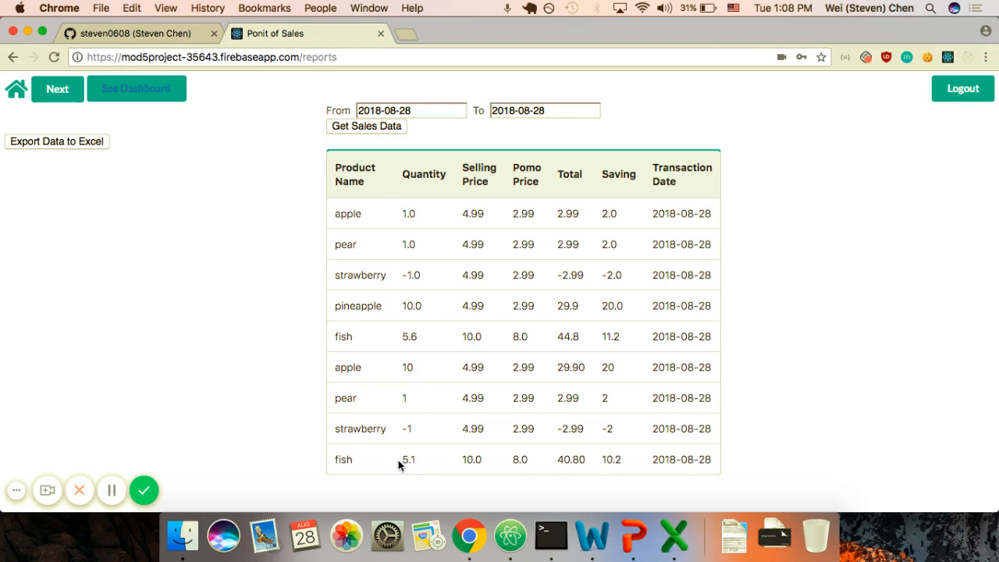
pyautogui.click(31, 142)
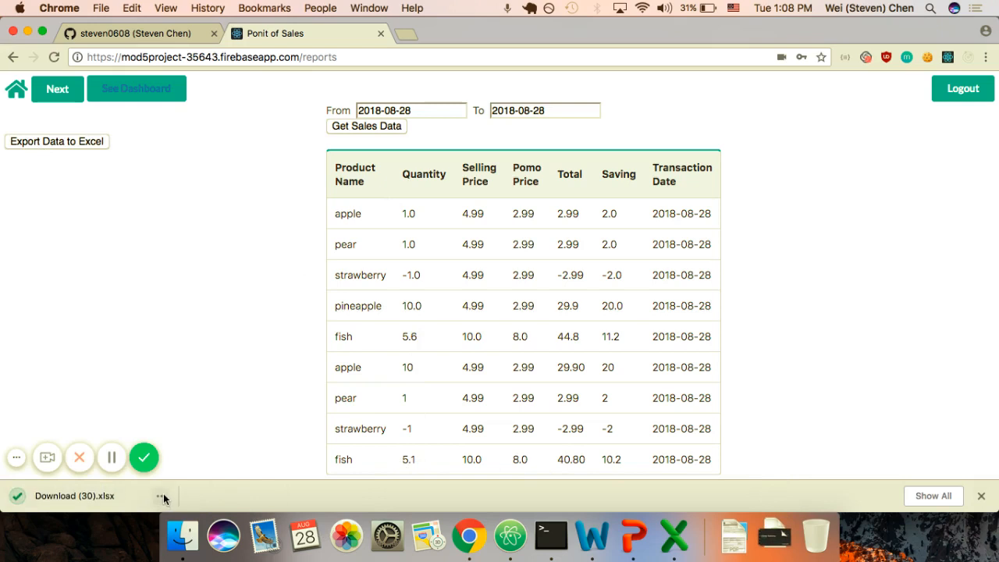
pyautogui.click(161, 495)
pyautogui.click(205, 421)
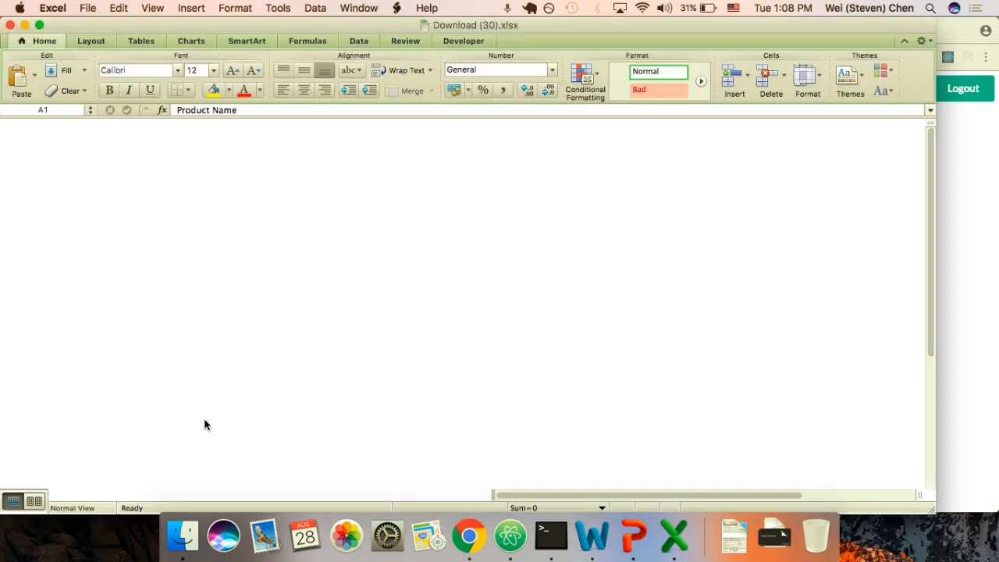
pyautogui.click(9, 25)
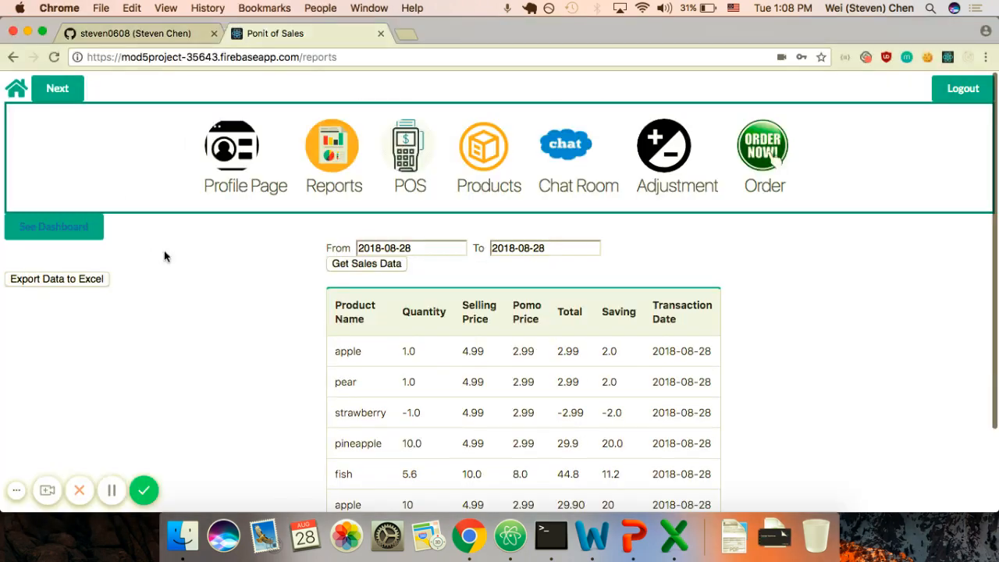
# Step: Browse the dashboard's unit-sales bar chart and monthly dollar-sales pie chart, then show the app sections
pyautogui.click(59, 227)
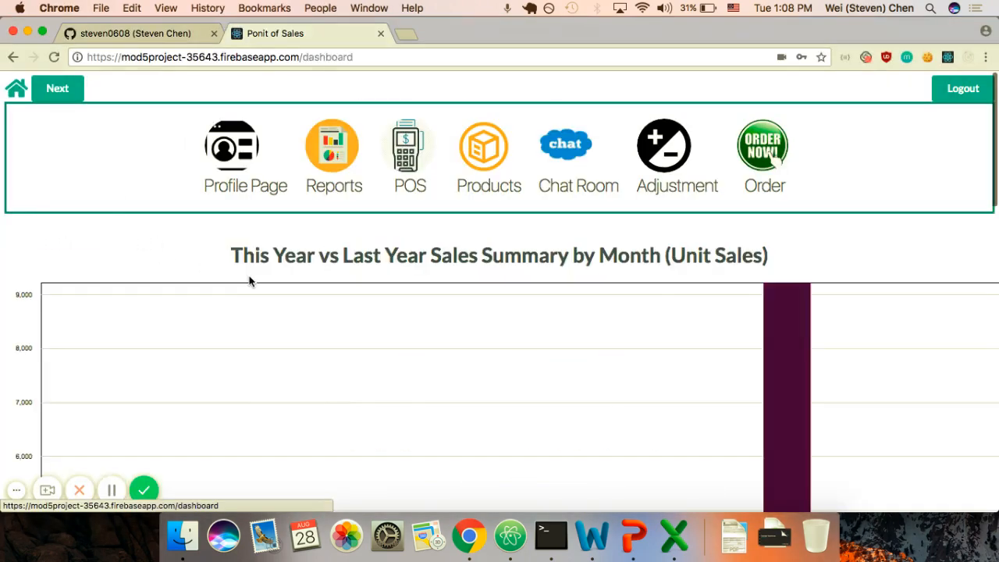
pyautogui.scroll(-3, 841, 285)
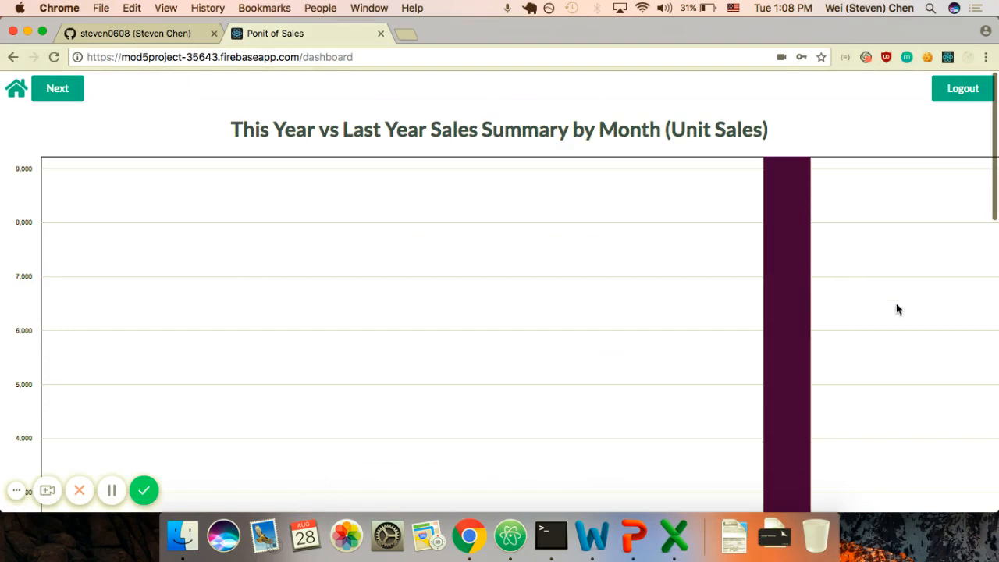
pyautogui.scroll(-4, 897, 304)
pyautogui.scroll(4, 897, 304)
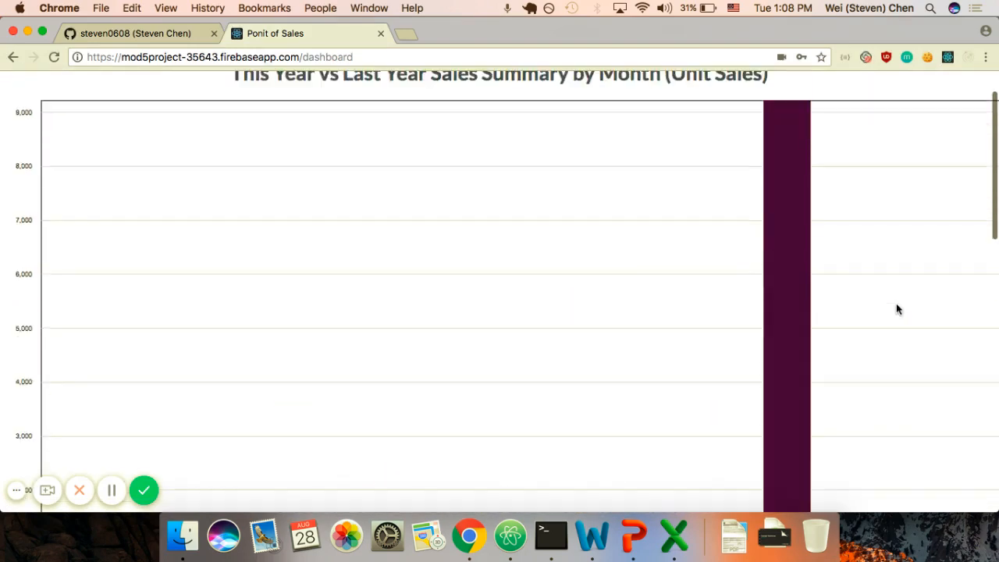
pyautogui.scroll(-8, 896, 309)
pyautogui.scroll(4, 897, 309)
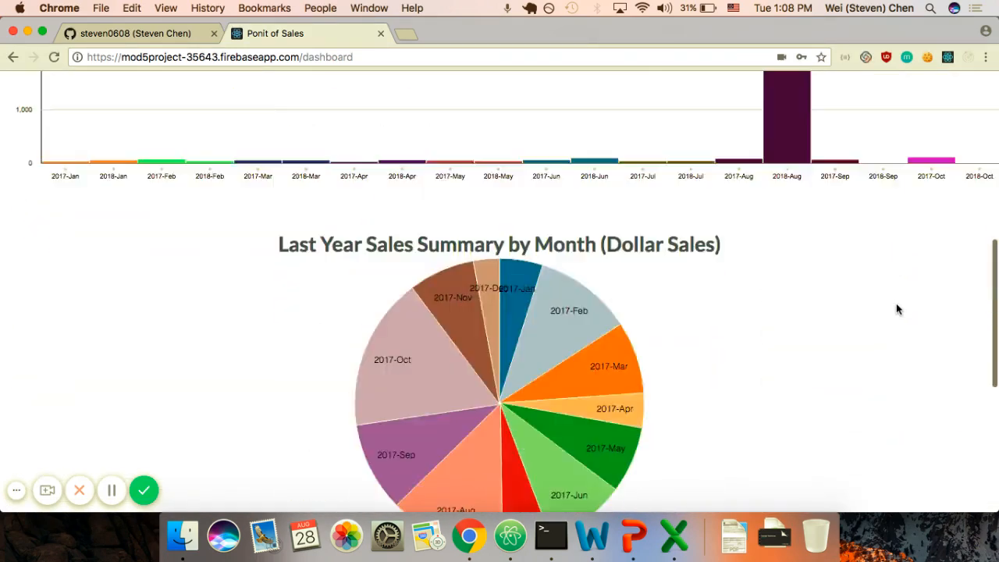
pyautogui.scroll(8, 896, 309)
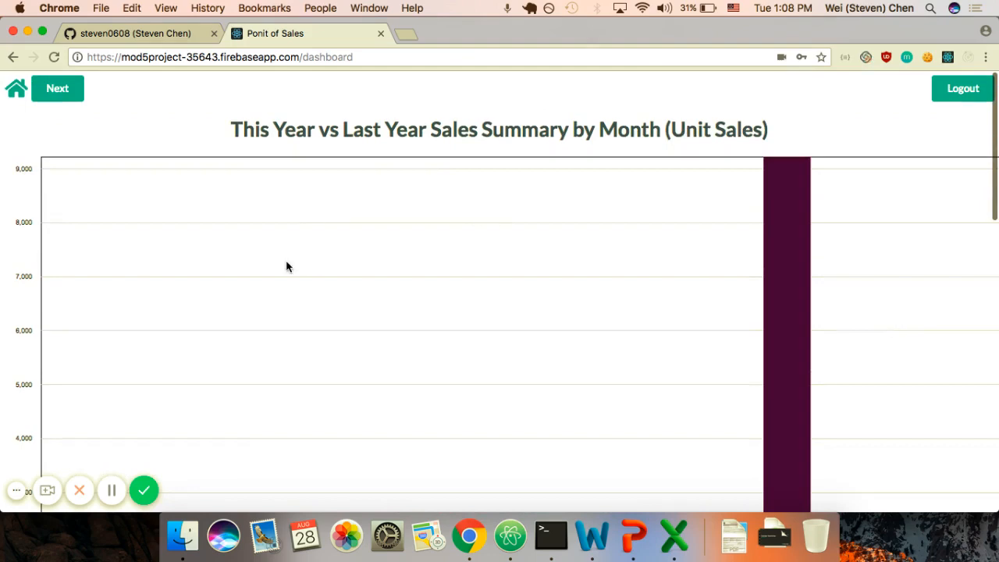
pyautogui.scroll(-8, 286, 267)
pyautogui.scroll(8, 286, 267)
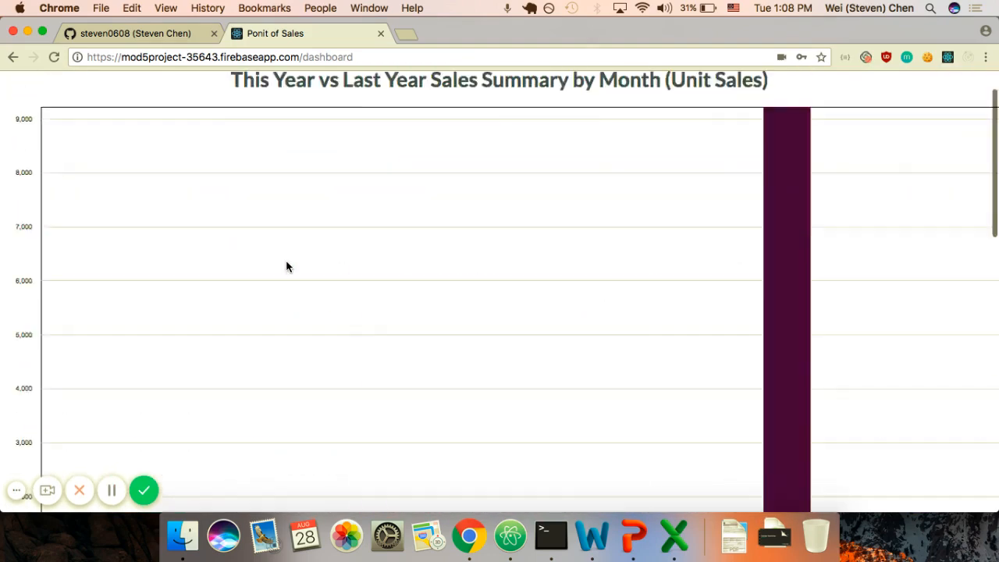
pyautogui.scroll(2, 92, 113)
pyautogui.click(49, 91)
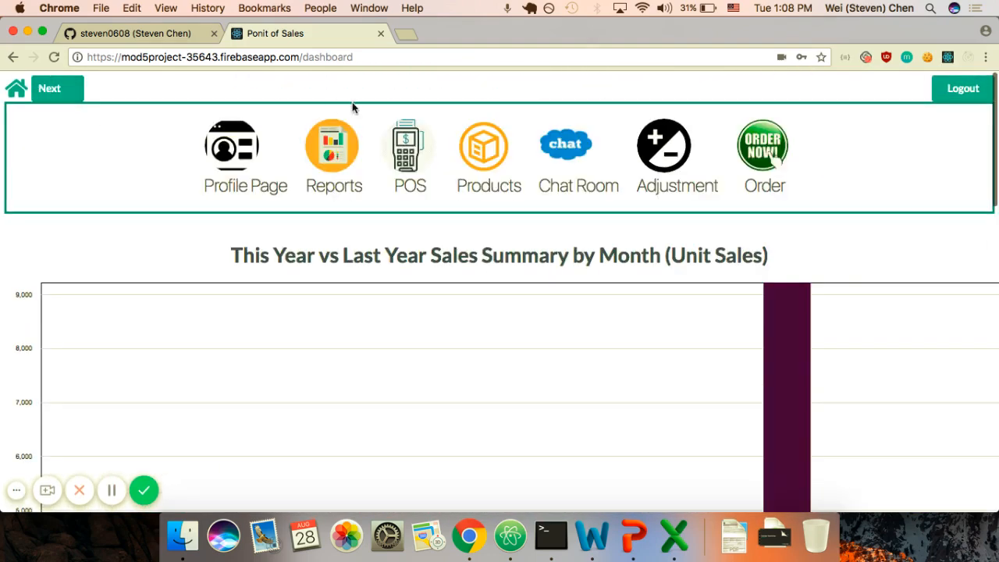
# Step: Go to the products list and flip the apple card to its details
pyautogui.click(482, 155)
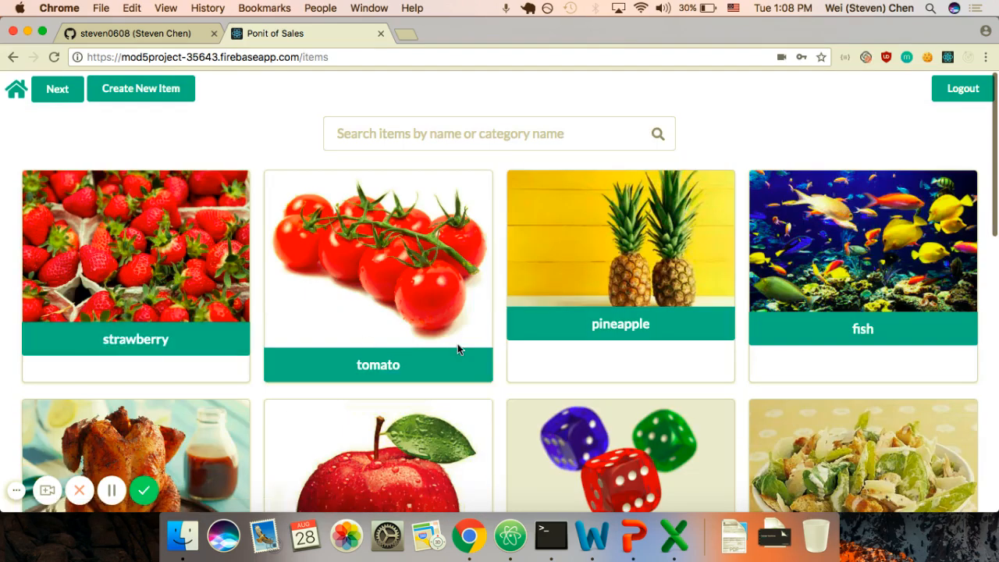
pyautogui.scroll(-5, 384, 341)
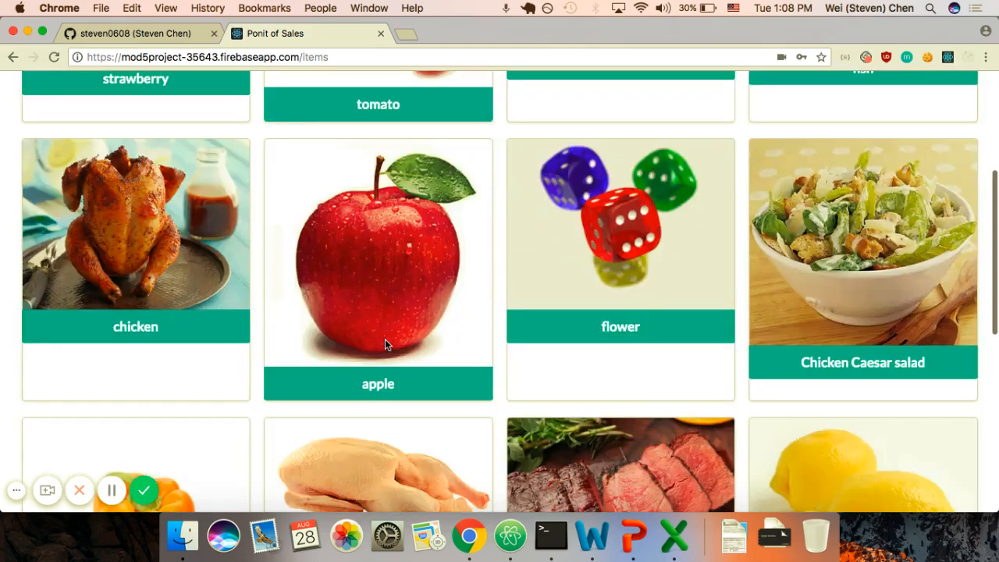
pyautogui.click(385, 344)
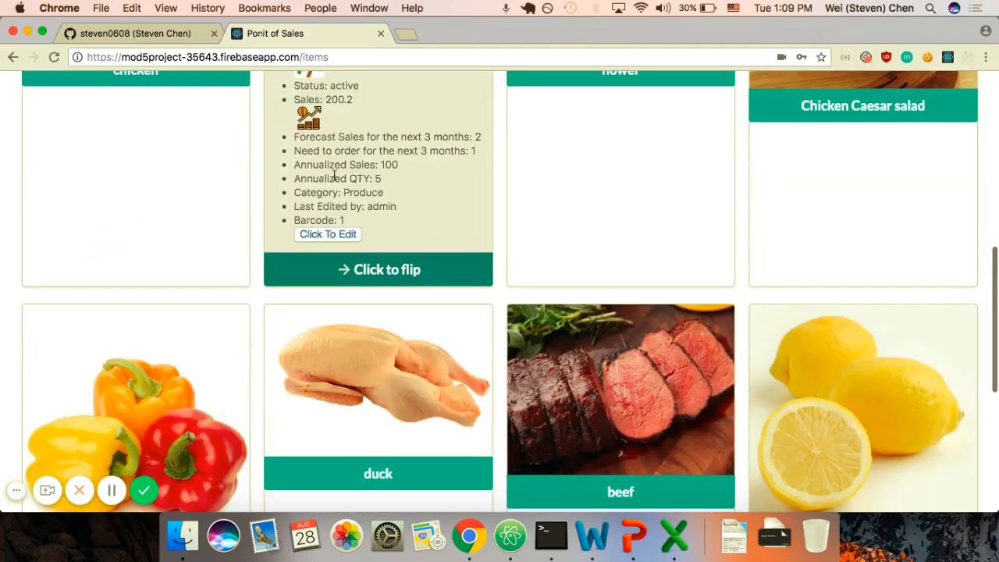
pyautogui.scroll(3, 358, 181)
# Step: View the apple's monthly sales table, then flip the apple card back to its details
pyautogui.click(309, 249)
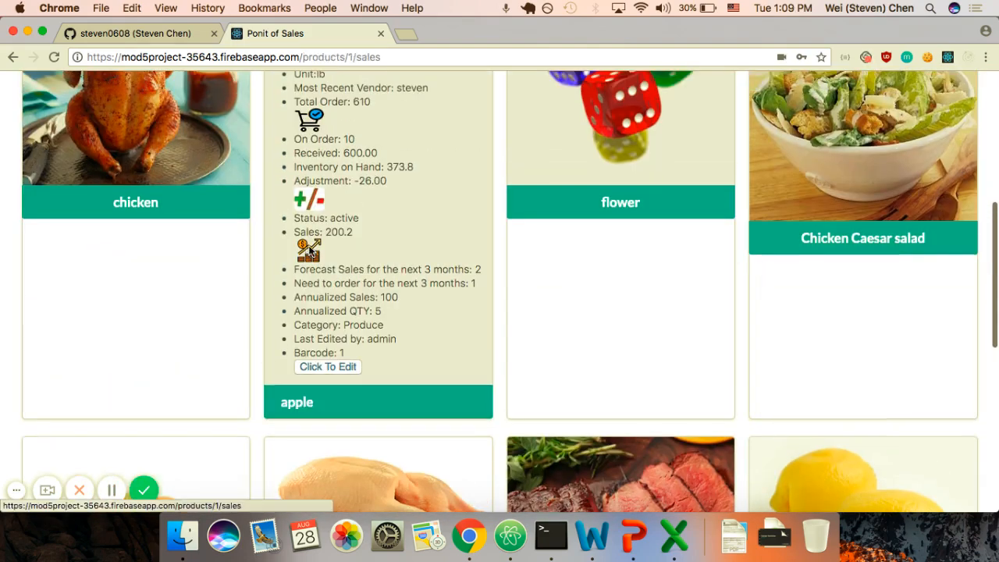
pyautogui.scroll(3, 559, 294)
pyautogui.scroll(3, 558, 294)
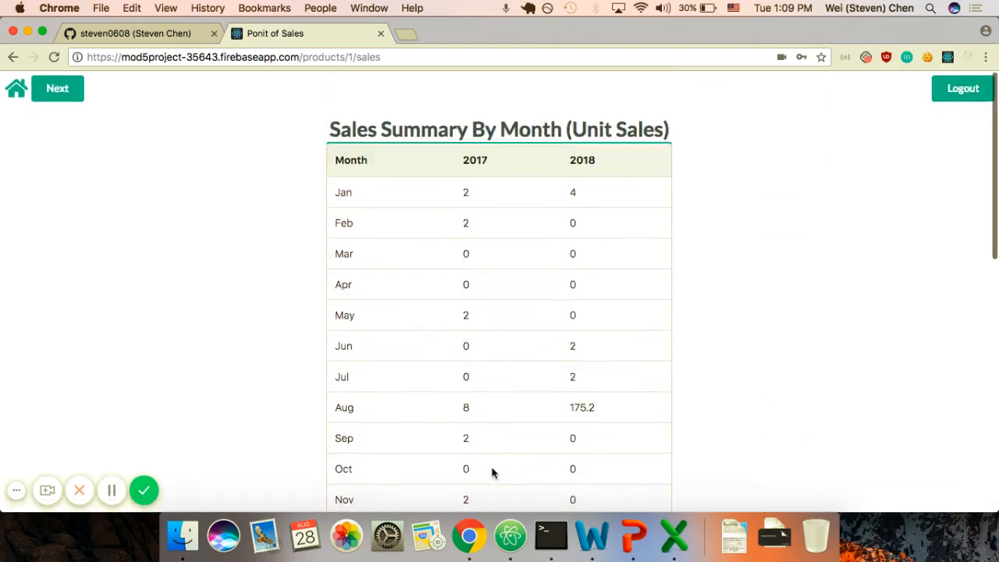
pyautogui.scroll(-8, 492, 471)
pyautogui.scroll(10, 517, 299)
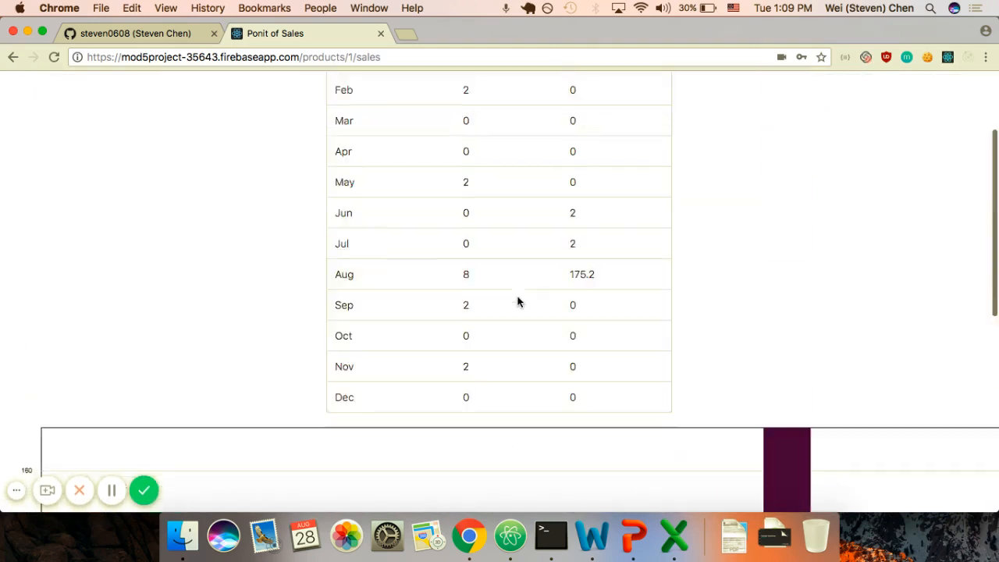
pyautogui.hscroll(-5, 139, 328)
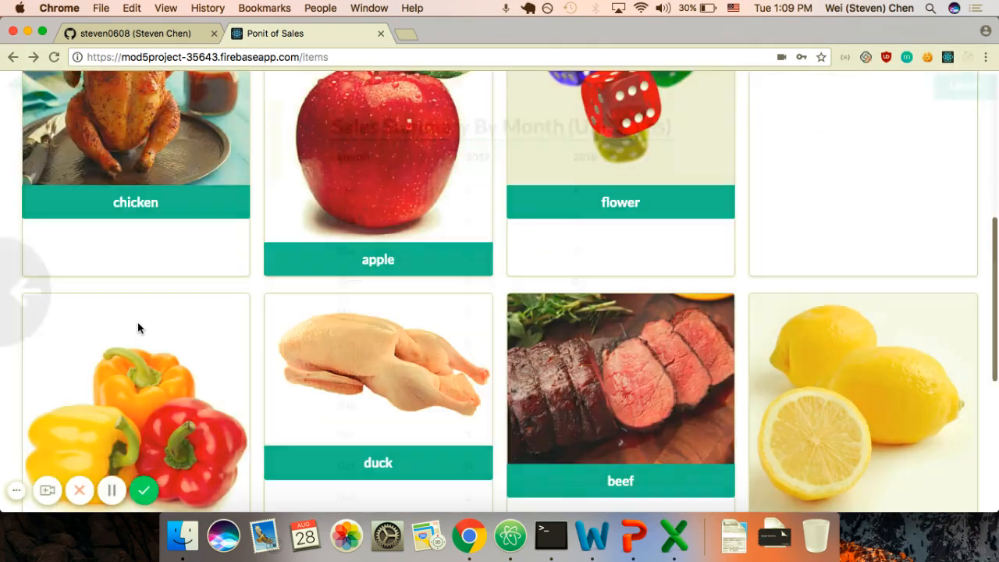
pyautogui.click(408, 261)
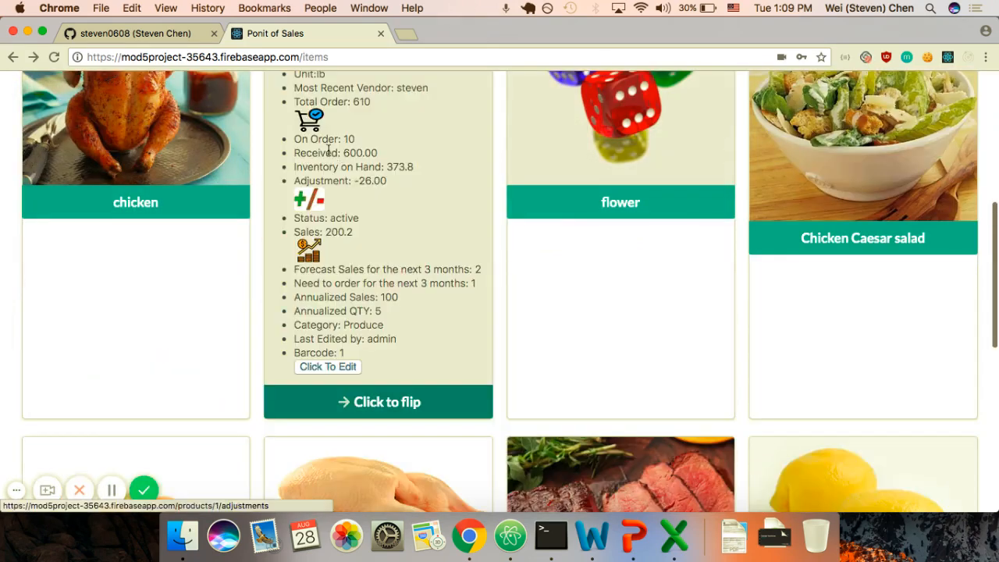
pyautogui.scroll(2, 328, 150)
# Step: Open the apple's order history and filter it to received orders dated 2017-03-03
pyautogui.click(309, 182)
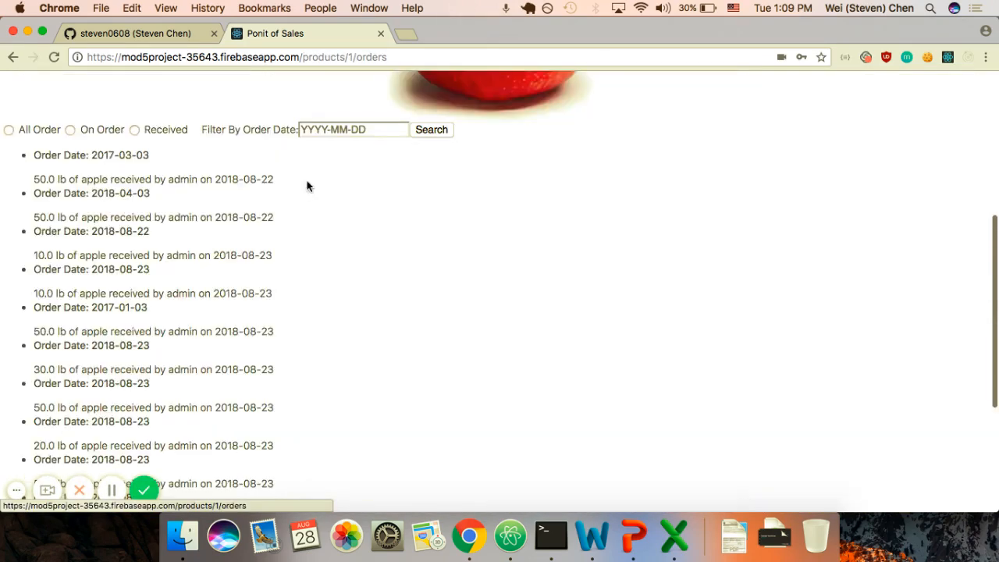
pyautogui.click(134, 131)
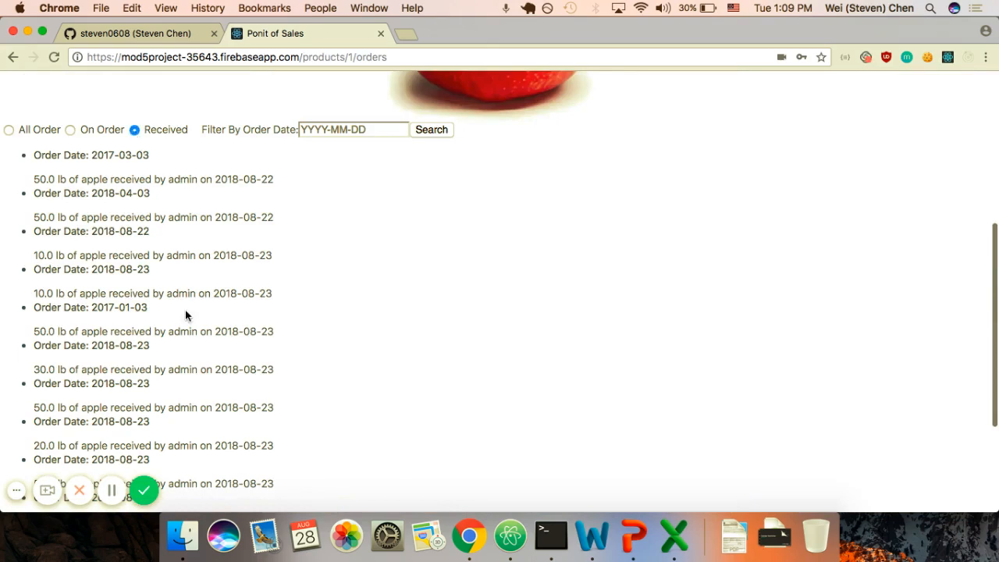
pyautogui.scroll(-5, 185, 310)
pyautogui.scroll(10, 185, 310)
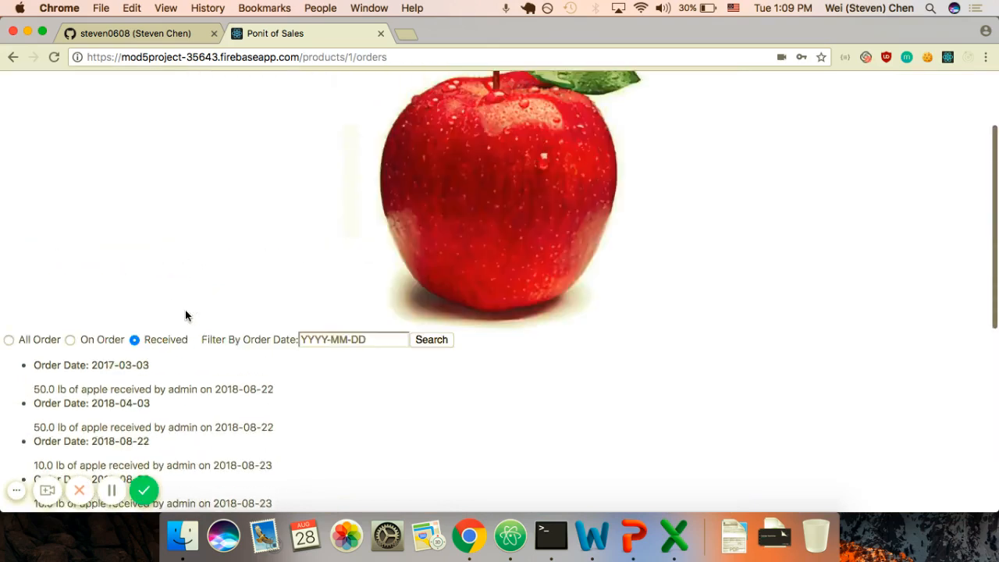
pyautogui.click(332, 301)
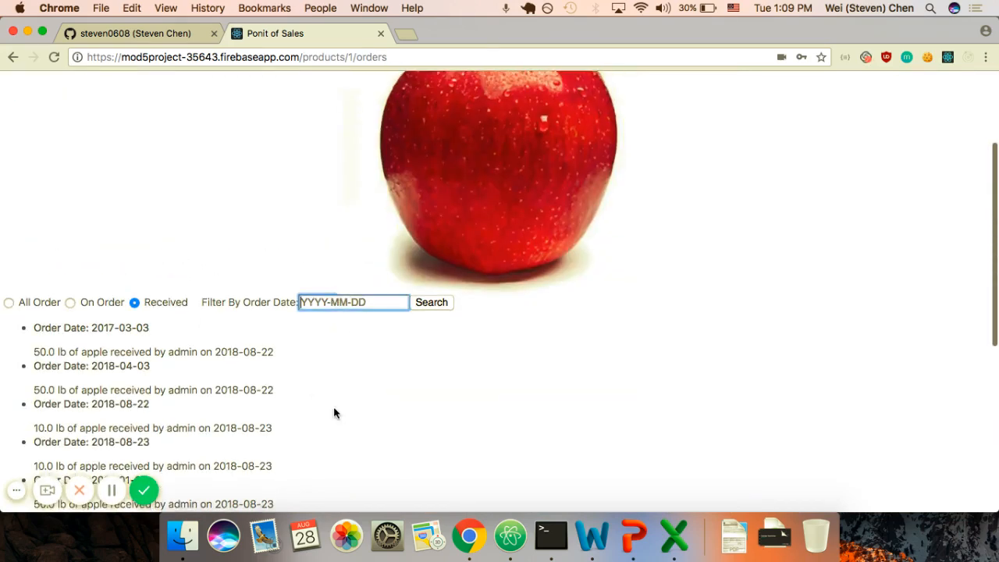
pyautogui.write('2017')
pyautogui.press('Return')
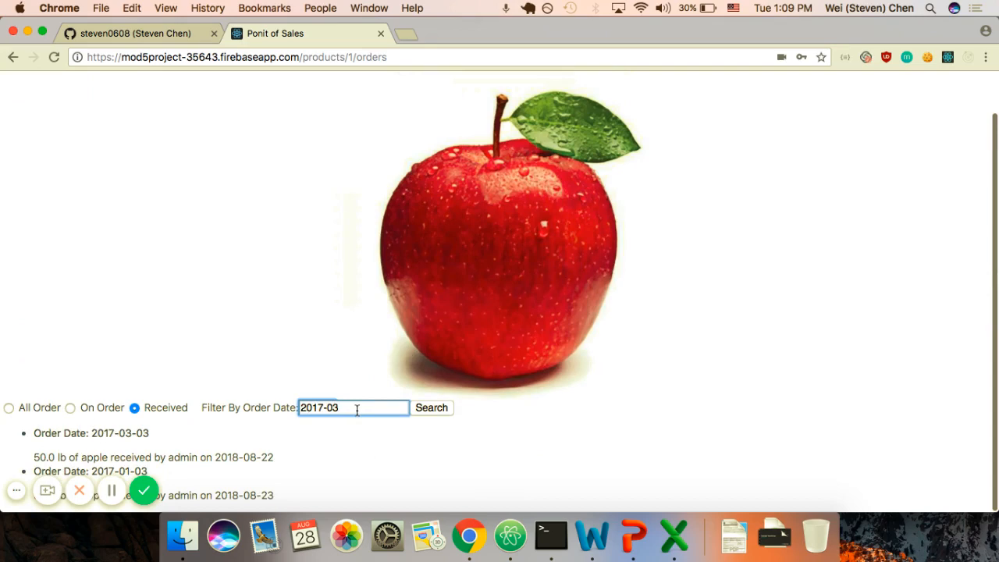
pyautogui.write('-03-03')
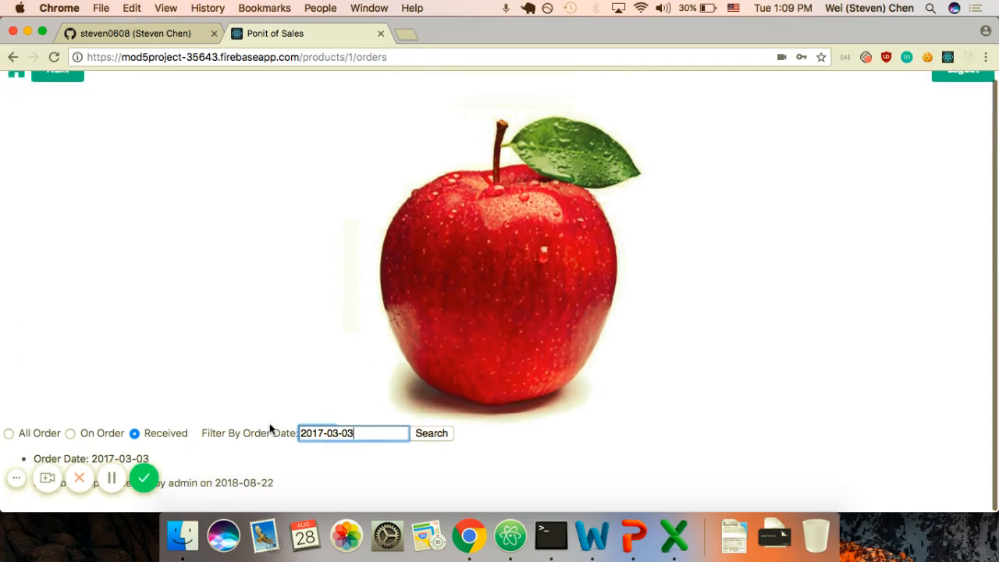
pyautogui.click(16, 491)
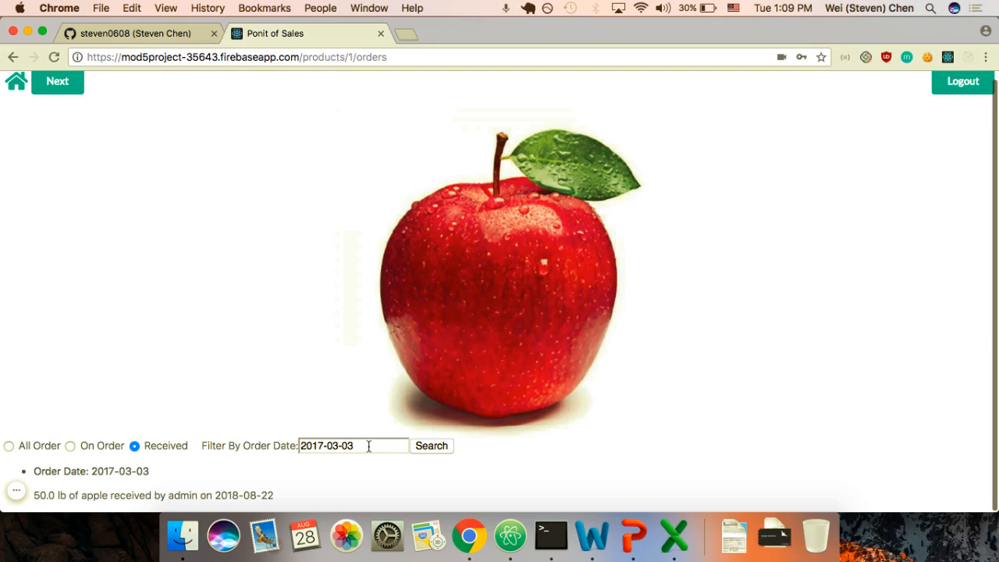
# Step: Show only on-order apple orders and mark the 10.0 lb order as received
pyautogui.click(71, 446)
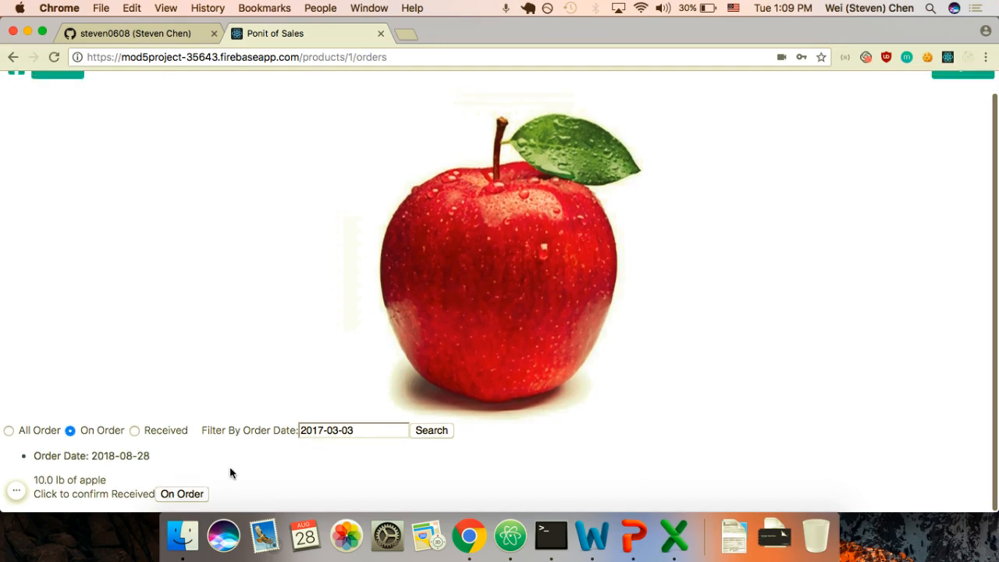
pyautogui.click(177, 496)
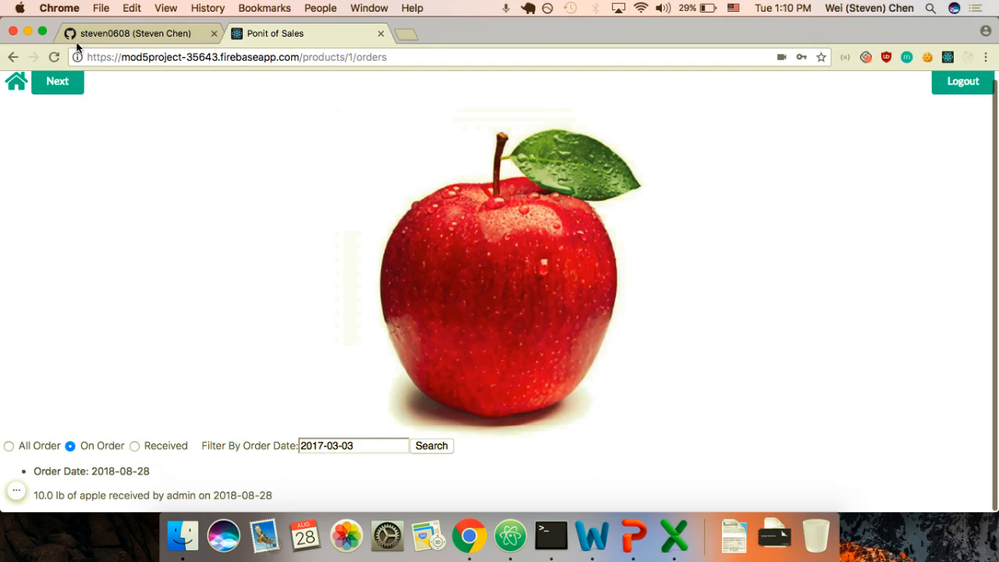
pyautogui.scroll(-2, 52, 116)
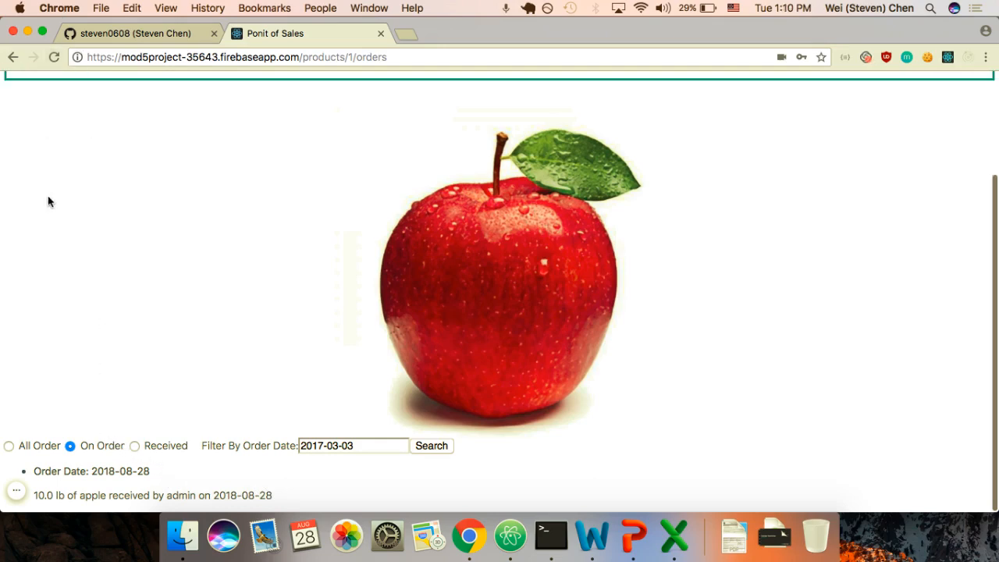
pyautogui.scroll(3, 48, 196)
# Step: Create an order for barcode 2 (pears): quantity 100 at price 2, with the vendor's name
pyautogui.moveTo(17, 91)
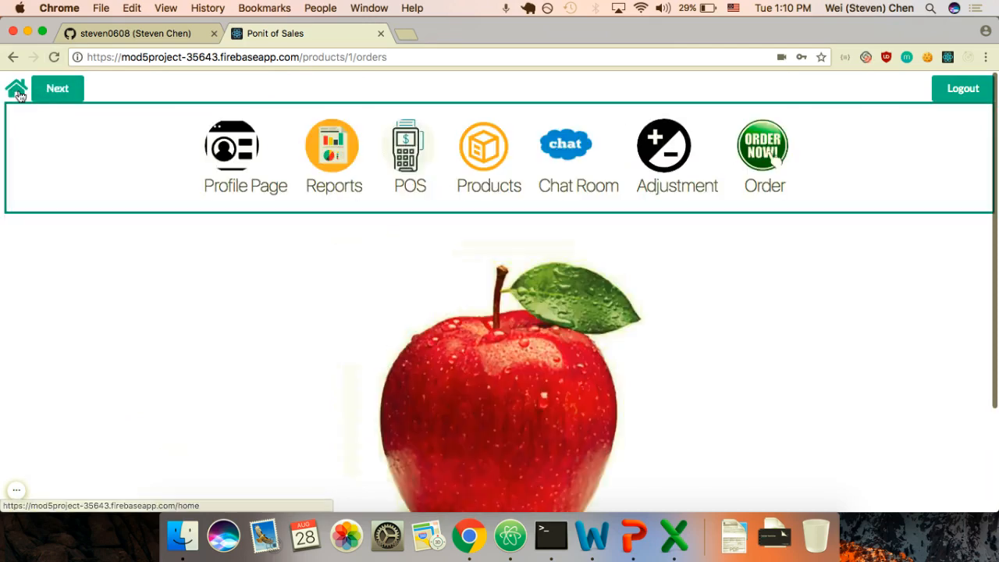
pyautogui.click(761, 154)
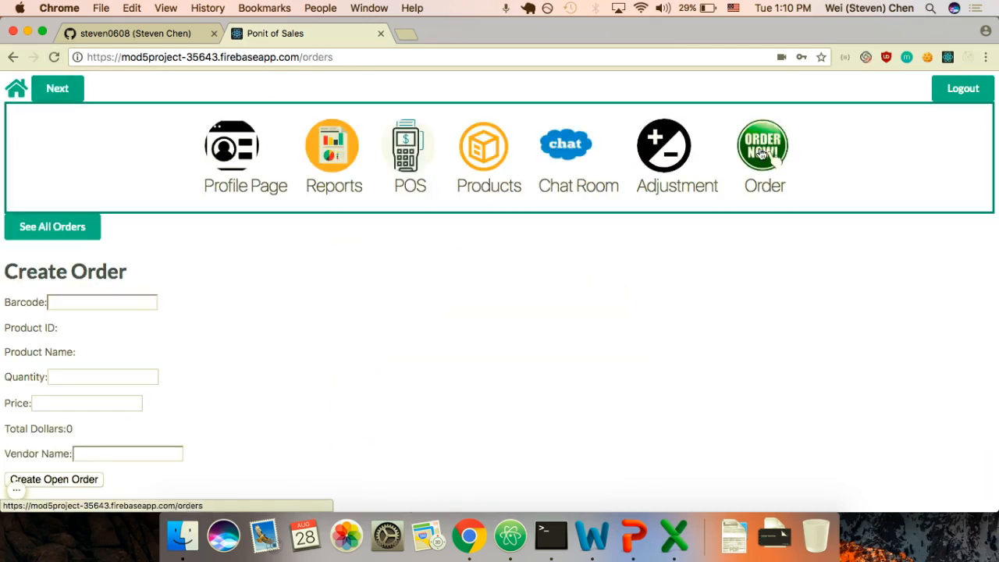
pyautogui.click(90, 164)
pyautogui.write('2')
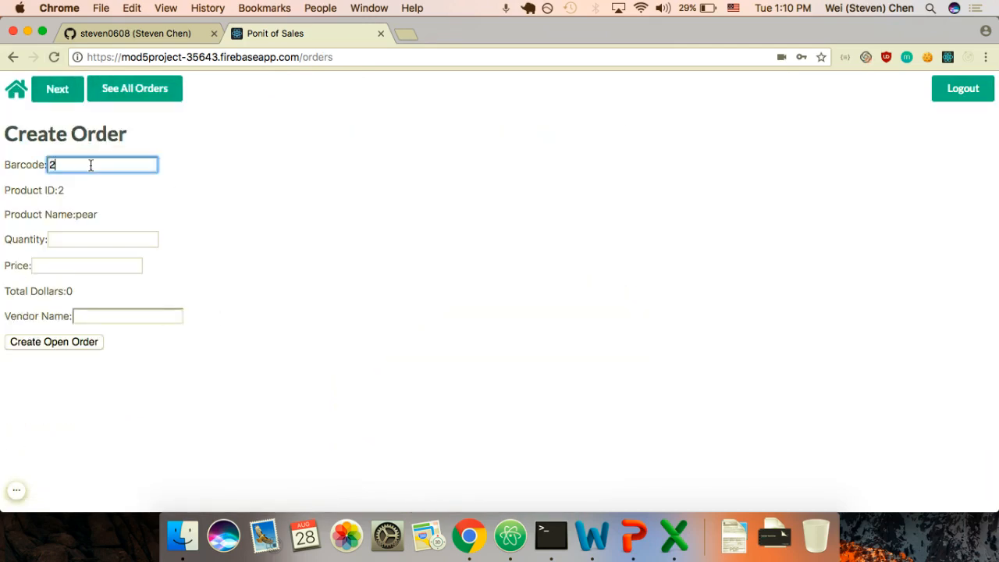
pyautogui.press('Tab')
pyautogui.write('1')
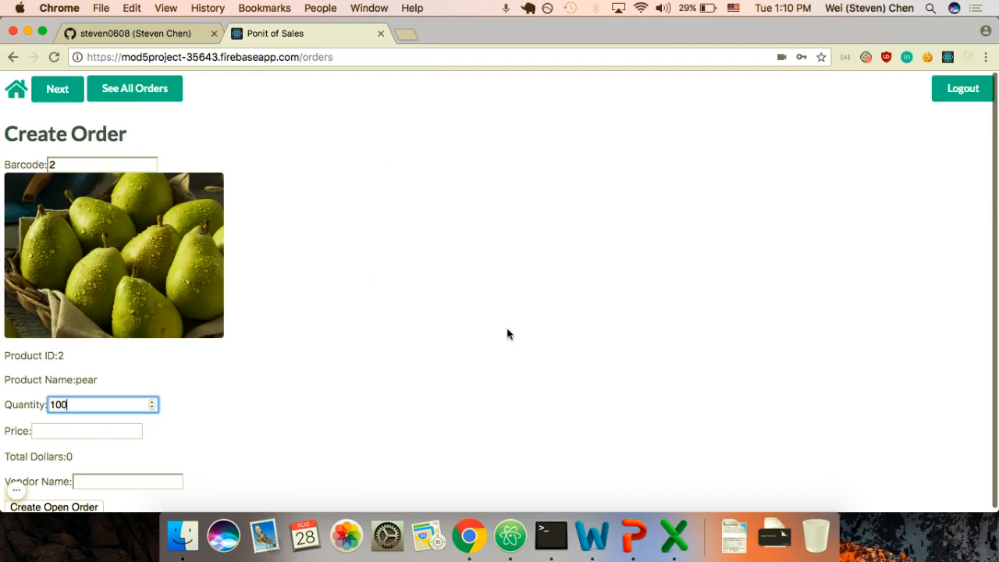
pyautogui.press('Tab')
pyautogui.write('2')
pyautogui.press('Tab')
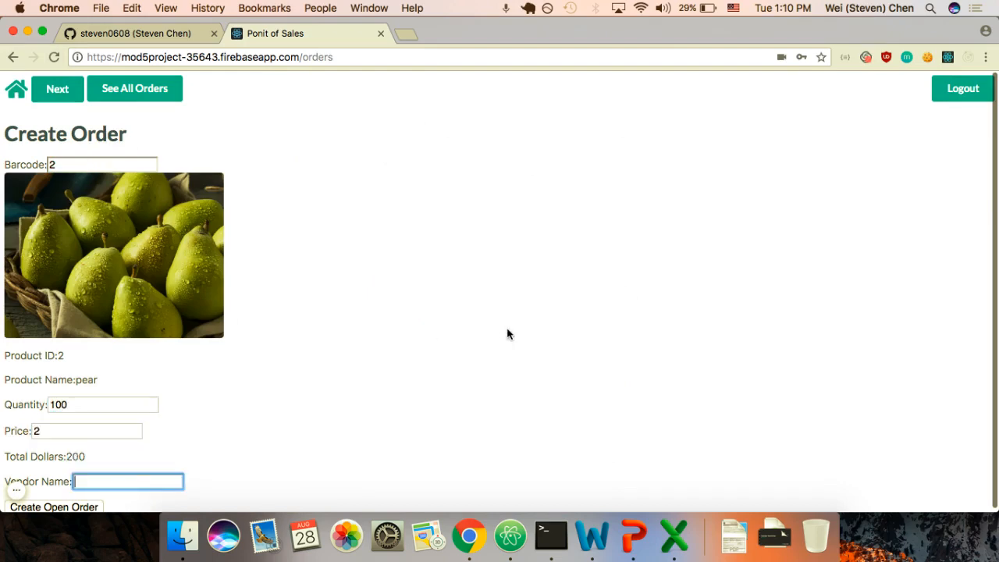
pyautogui.write('Steven')
pyautogui.press('Return')
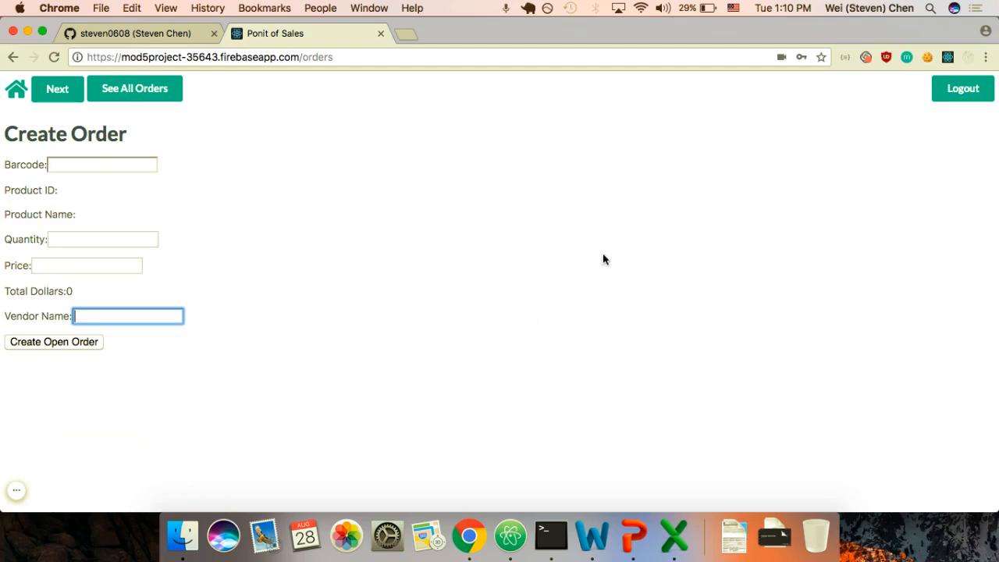
# Step: In All Orders, filter to On Order and confirm the fish order as received
pyautogui.click(146, 91)
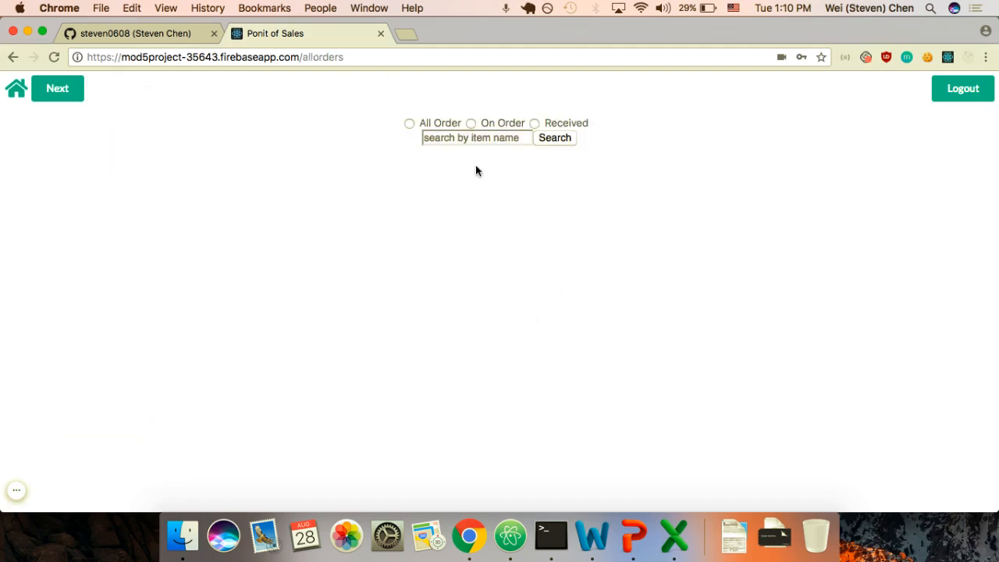
pyautogui.click(470, 125)
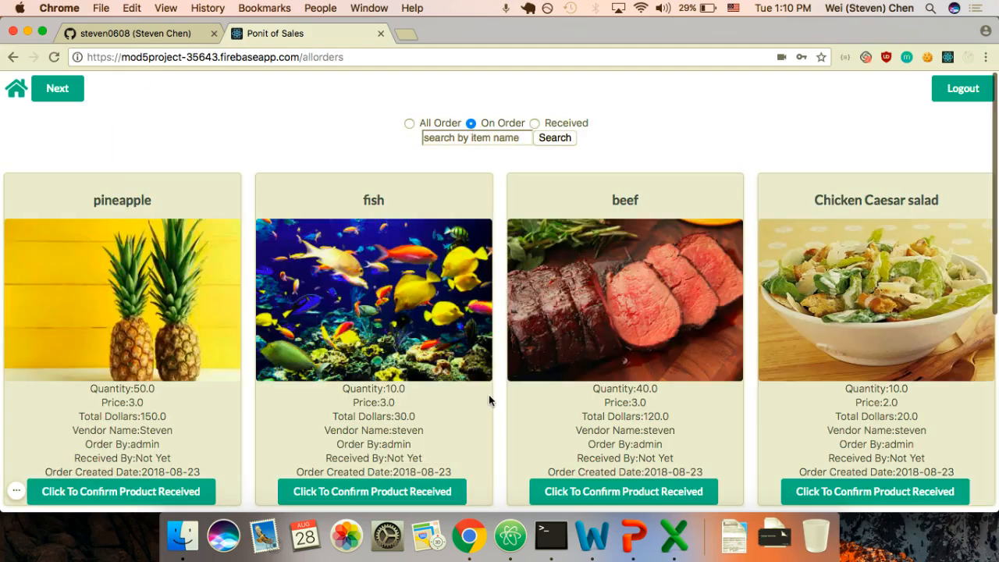
pyautogui.scroll(-5, 488, 394)
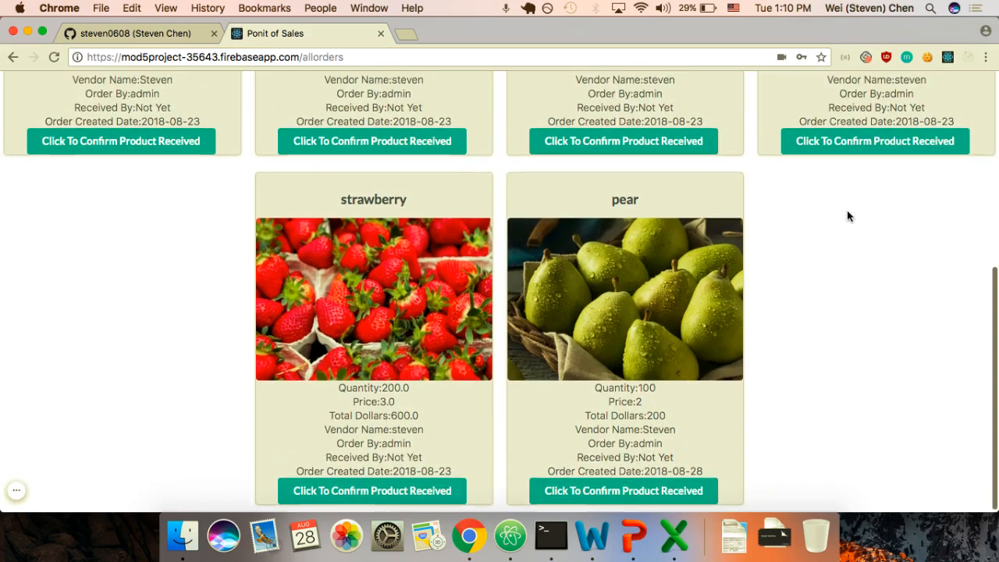
pyautogui.scroll(10, 847, 216)
pyautogui.scroll(-3, 387, 277)
pyautogui.click(345, 407)
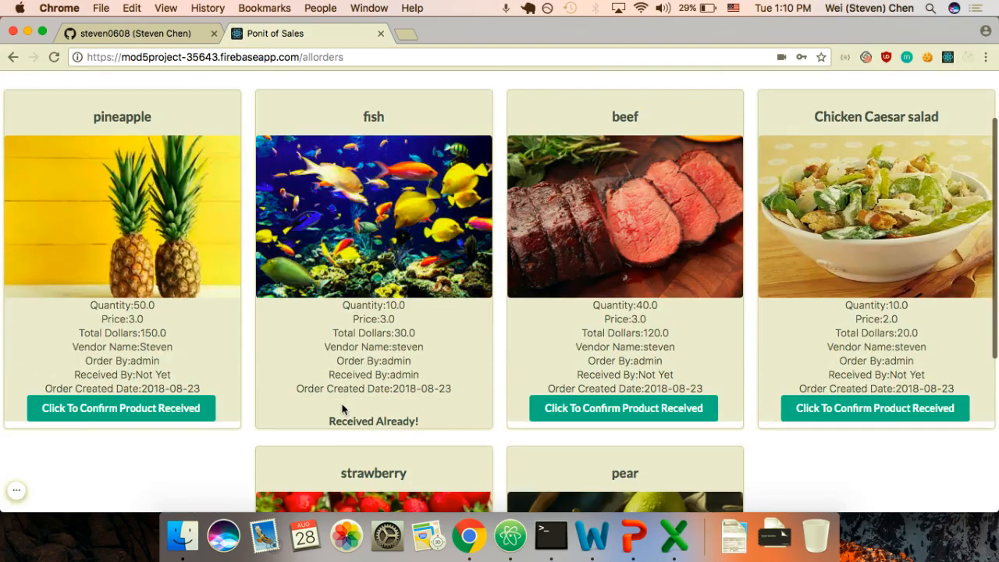
# Step: Filter to received orders and review apple, pepper, fish, duck and chicken
pyautogui.scroll(3, 414, 258)
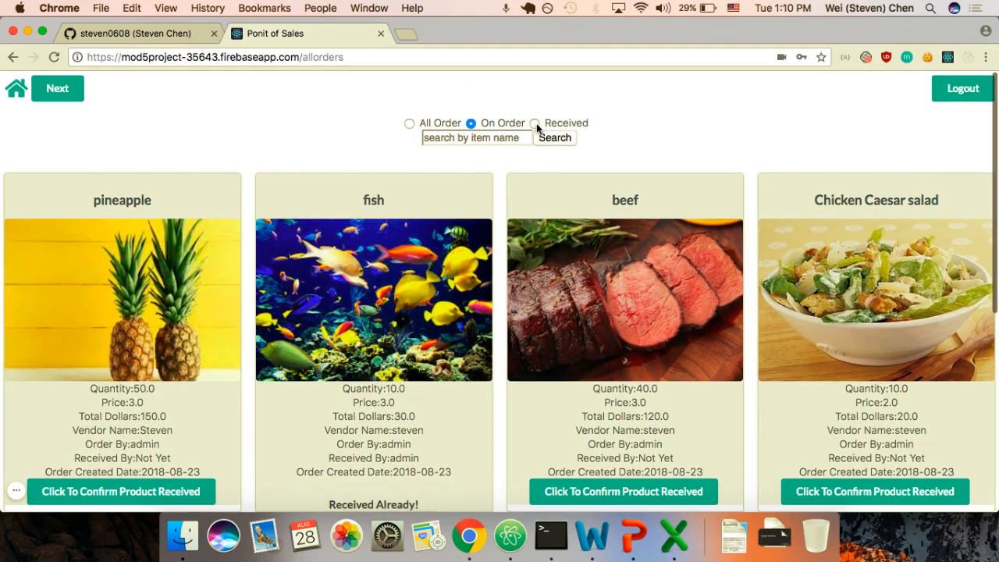
pyautogui.click(535, 123)
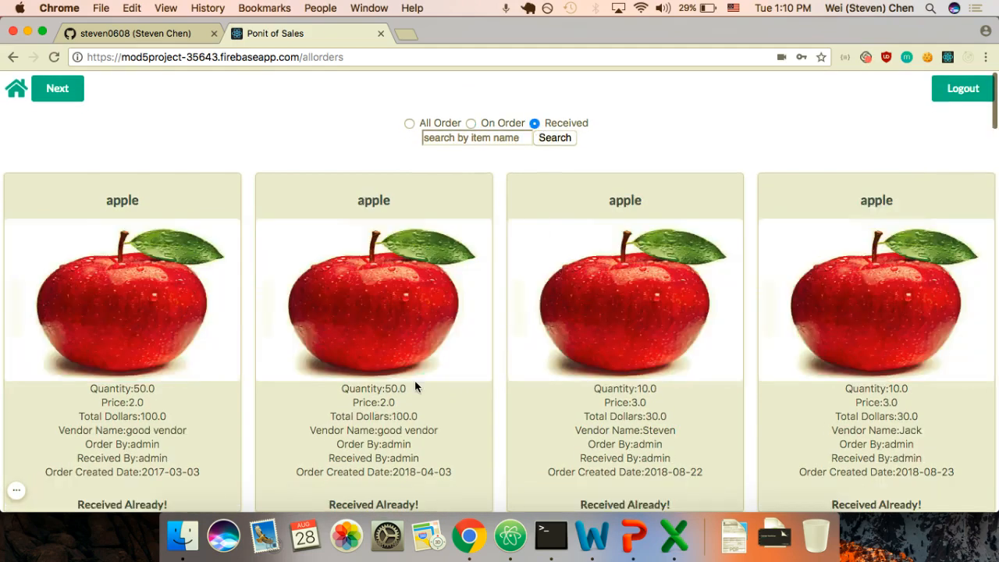
pyautogui.scroll(-1, 414, 381)
pyautogui.scroll(-15, 414, 382)
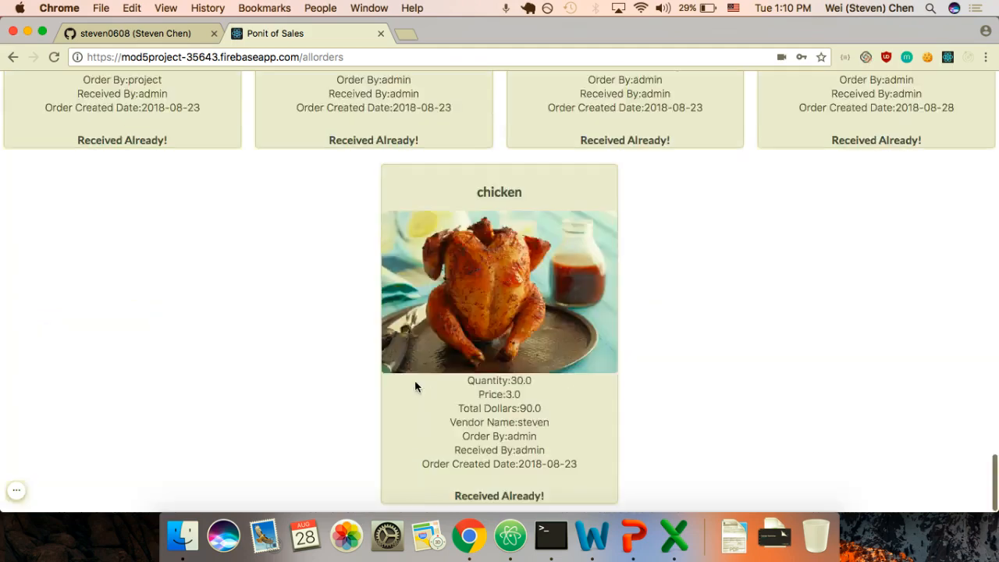
pyautogui.scroll(5, 415, 382)
pyautogui.scroll(10, 414, 383)
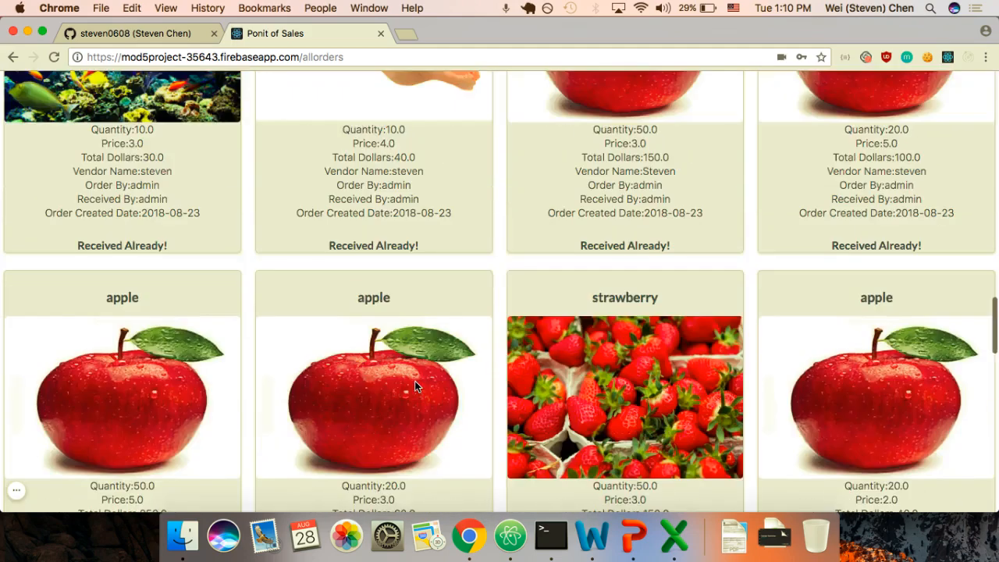
pyautogui.scroll(-3, 322, 359)
pyautogui.scroll(-7, 323, 359)
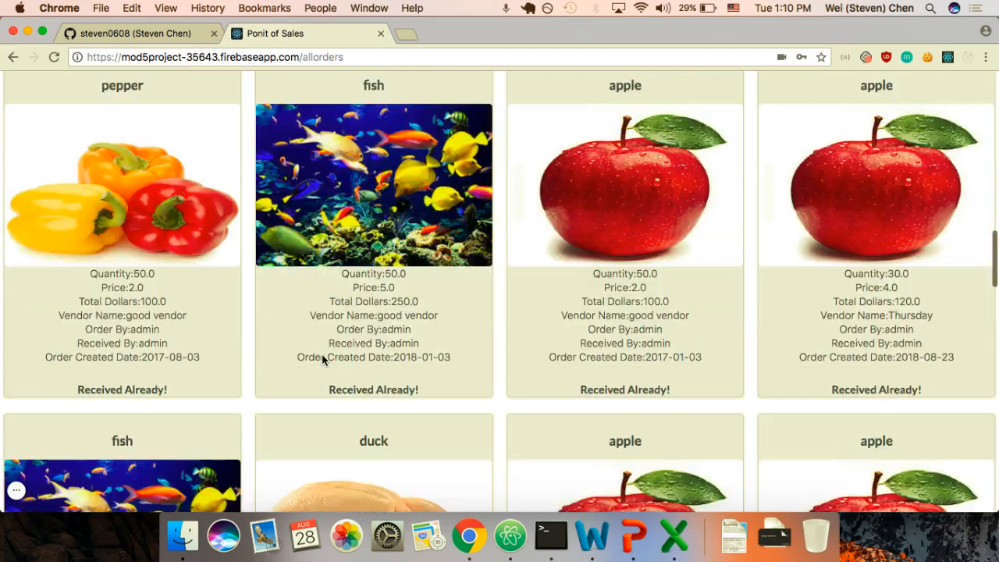
pyautogui.scroll(-3, 322, 359)
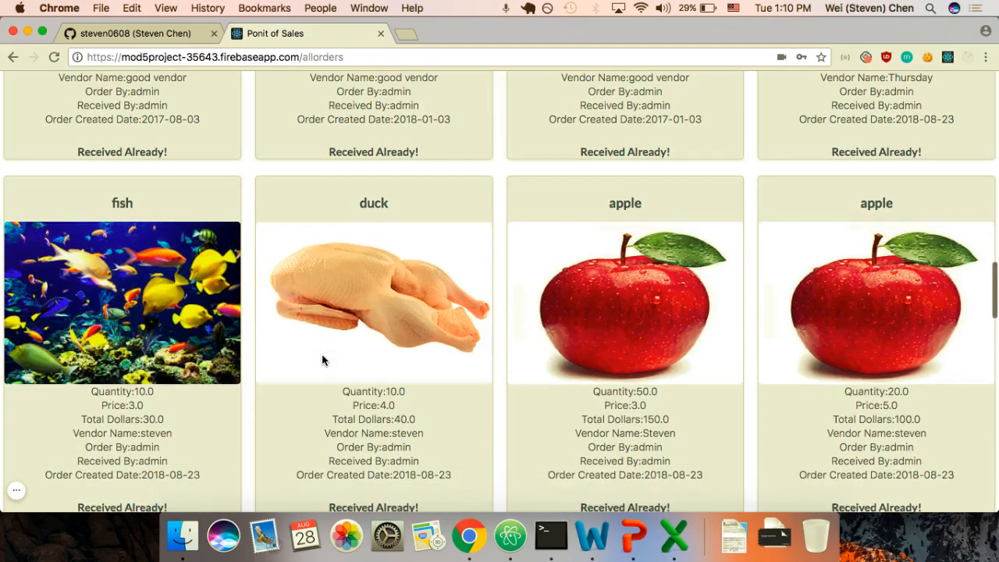
pyautogui.scroll(10, 322, 359)
pyautogui.scroll(10, 323, 359)
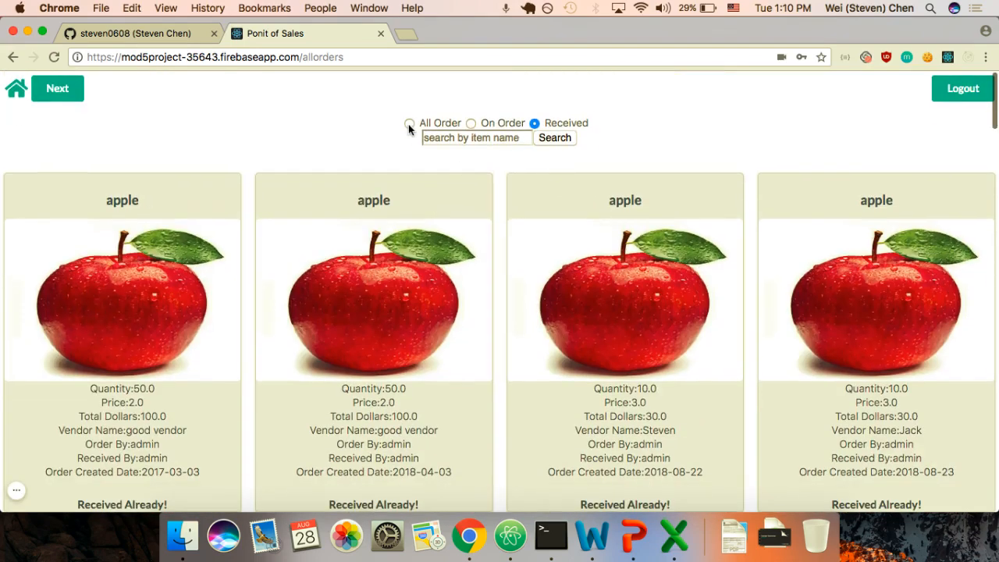
pyautogui.click(51, 88)
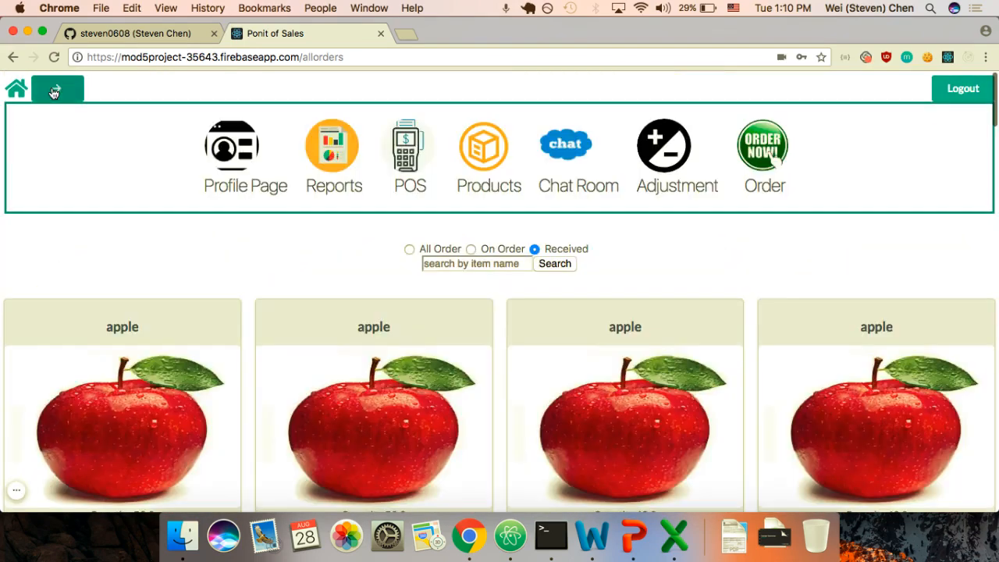
# Step: Submit a stock adjustment for barcode 7 (fish): quantity -2, reason '001 expired'
pyautogui.click(667, 159)
pyautogui.click(90, 165)
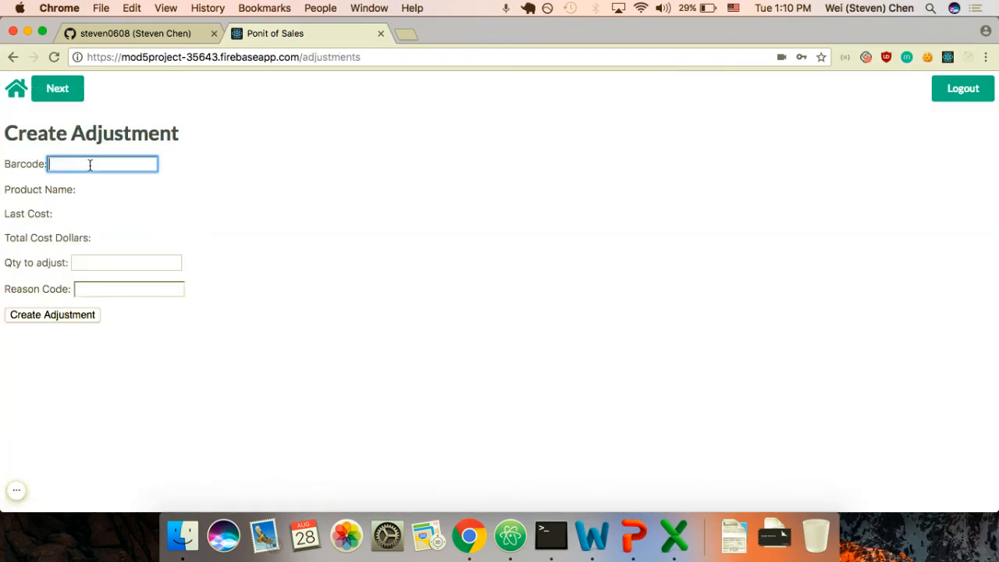
pyautogui.write('7')
pyautogui.press('Tab')
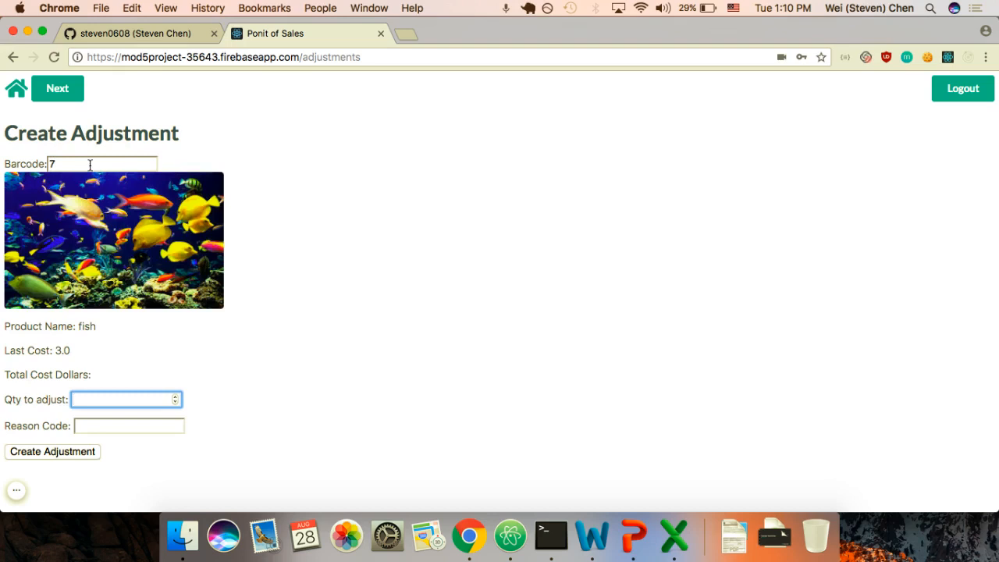
pyautogui.write('-2')
pyautogui.press('Tab')
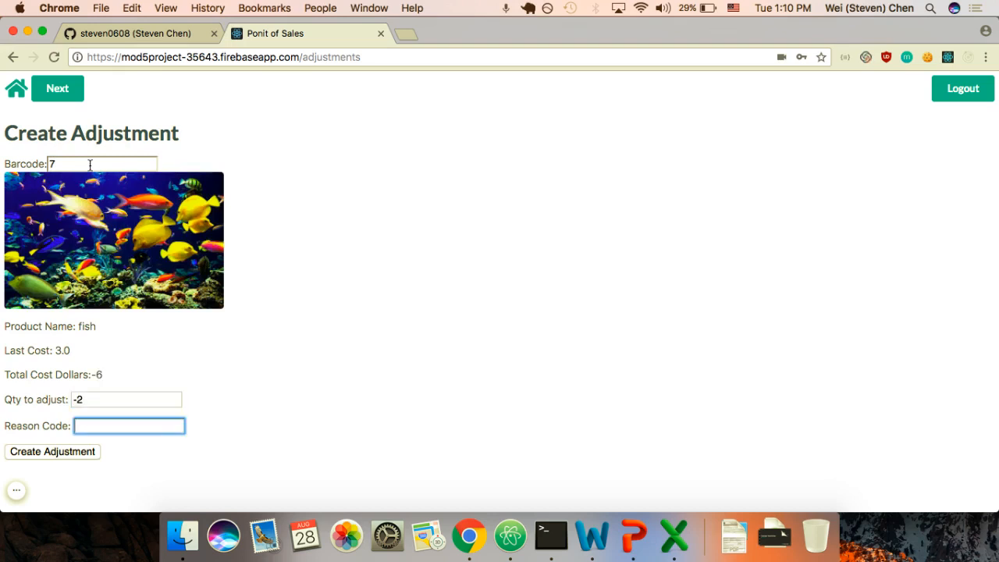
pyautogui.write('001 m')
pyautogui.press('BackSpace')
pyautogui.write('expired')
pyautogui.press('Return')
pyautogui.click(55, 90)
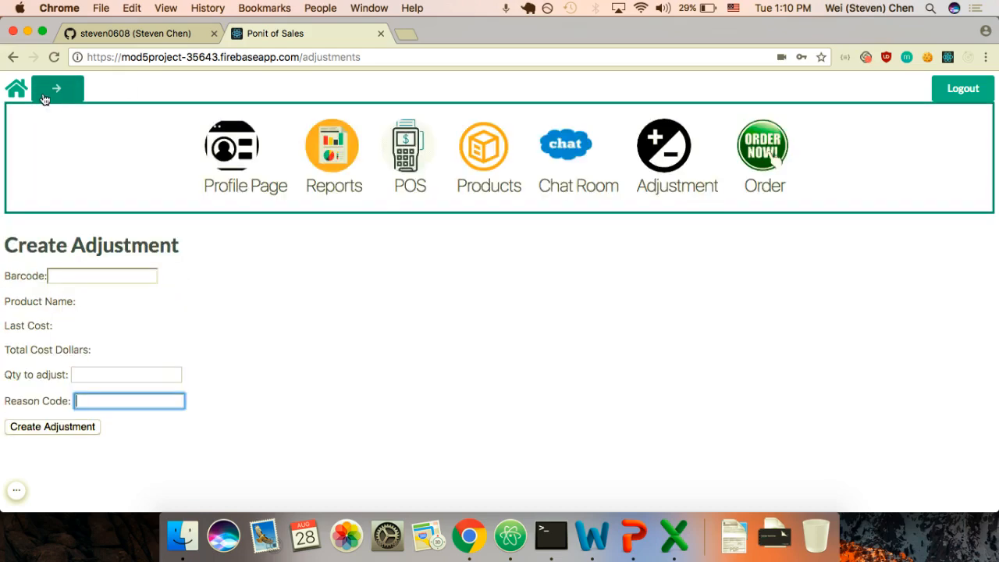
# Step: Search the product list for 'meat' and flip the fish card to show its details
pyautogui.click(458, 152)
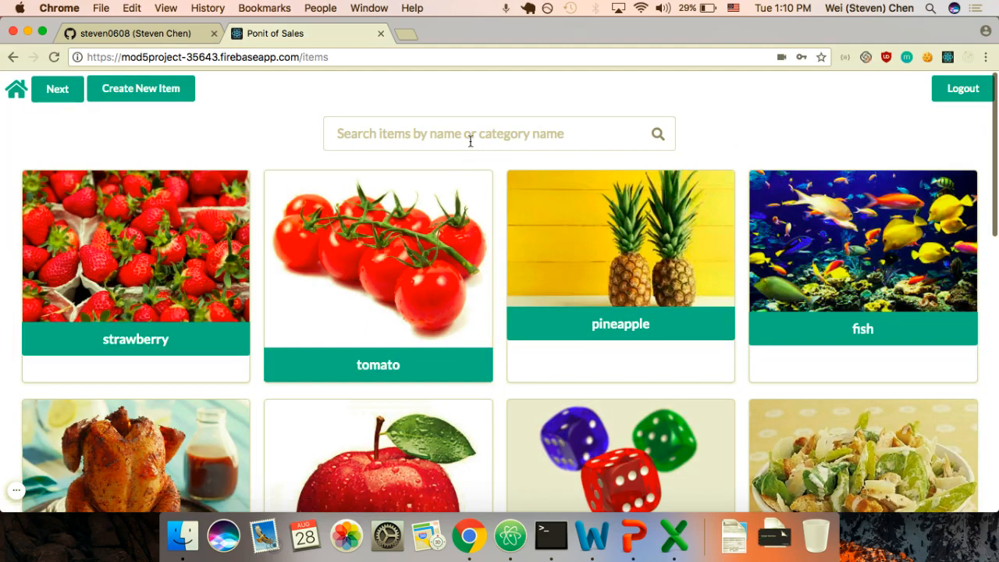
pyautogui.click(469, 133)
pyautogui.write('fis')
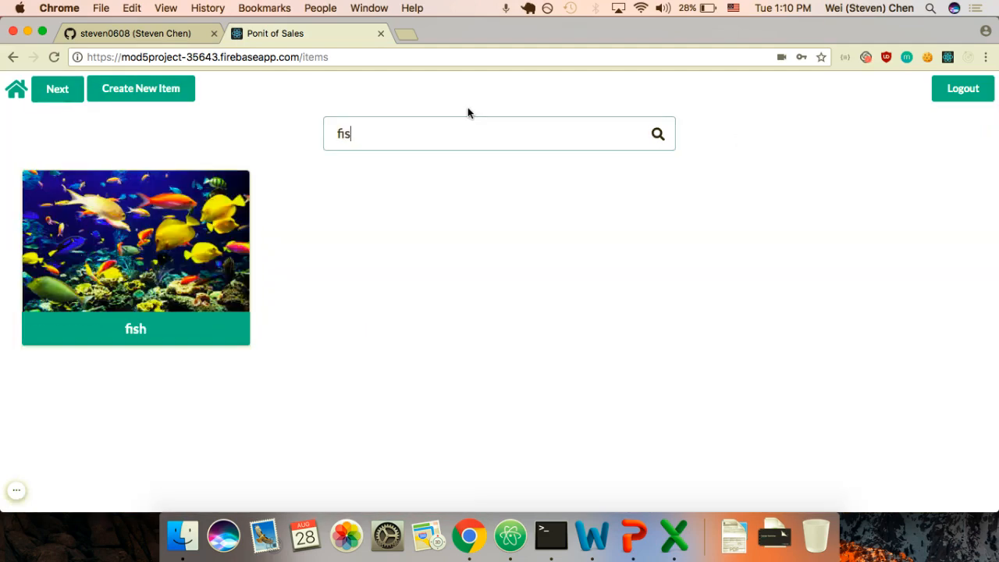
pyautogui.press('BackSpace')
pyautogui.press('BackSpace')
pyautogui.press('BackSpace')
pyautogui.write('meat')
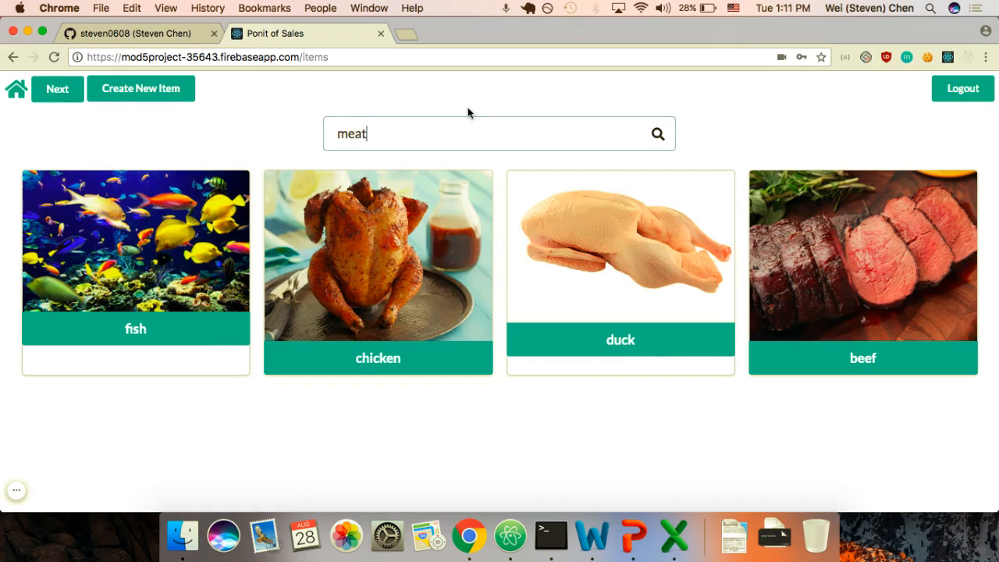
pyautogui.press('BackSpace')
pyautogui.press('BackSpace')
pyautogui.press('BackSpace')
pyautogui.press('BackSpace')
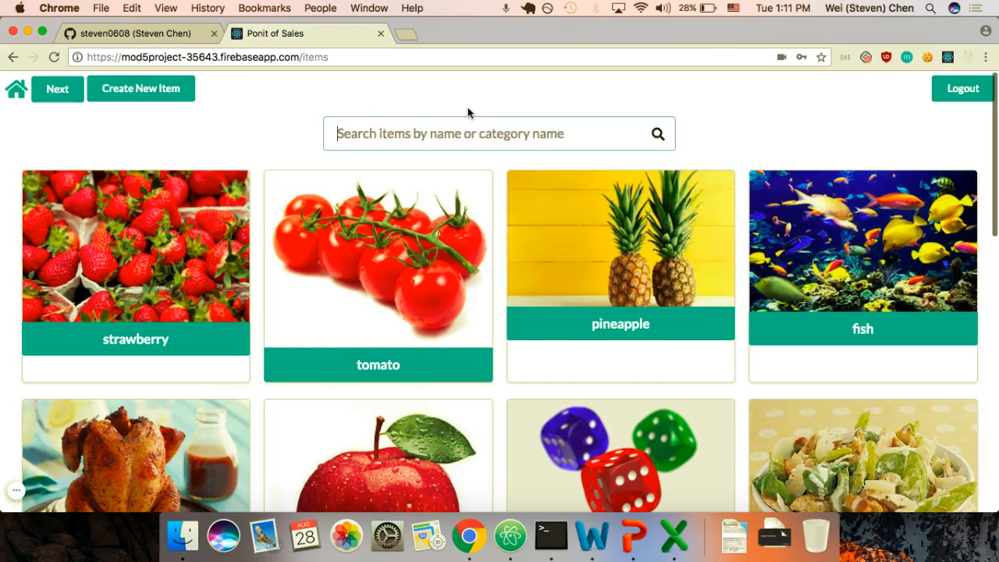
pyautogui.write('meat')
pyautogui.click(141, 328)
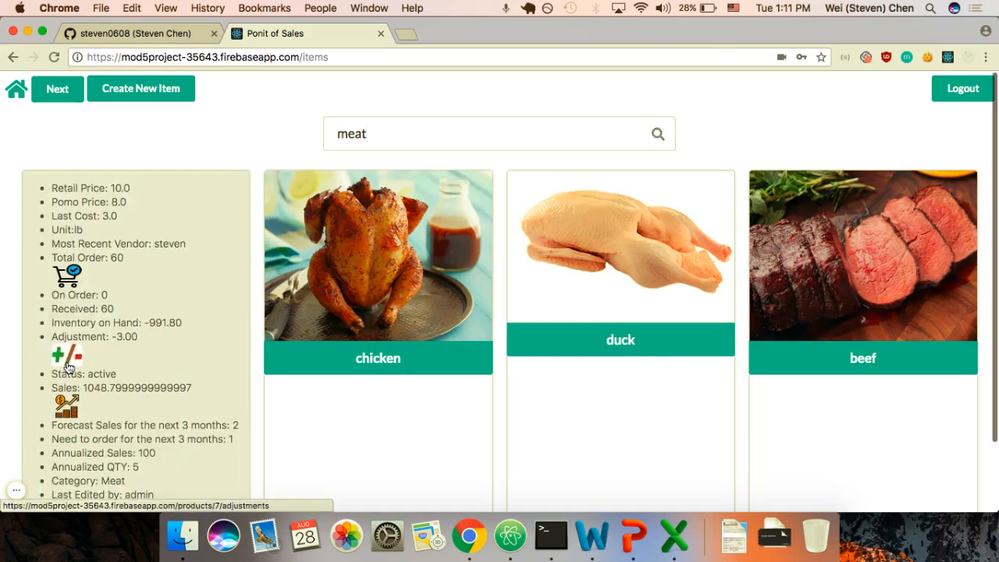
pyautogui.click(68, 366)
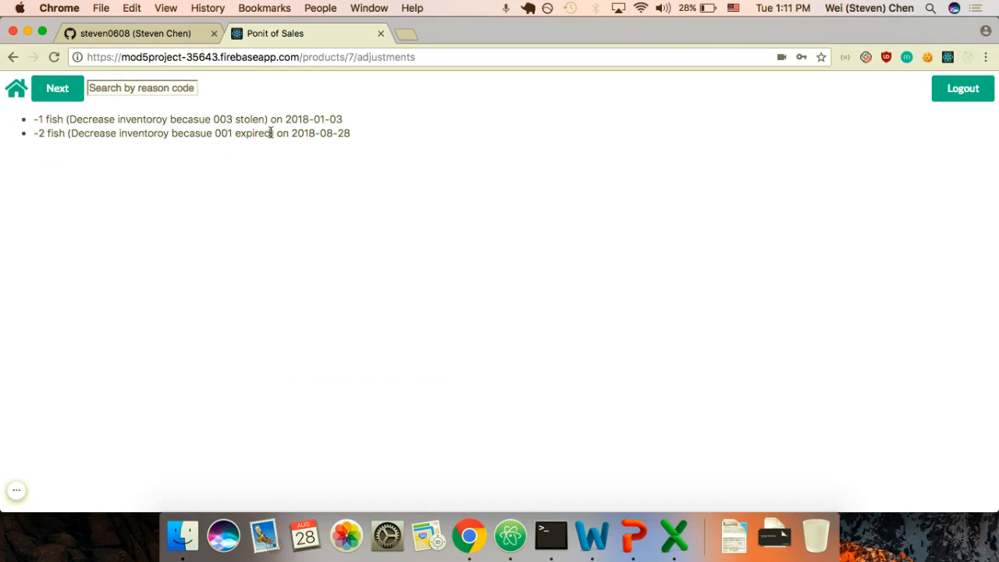
pyautogui.click(151, 89)
pyautogui.write('st')
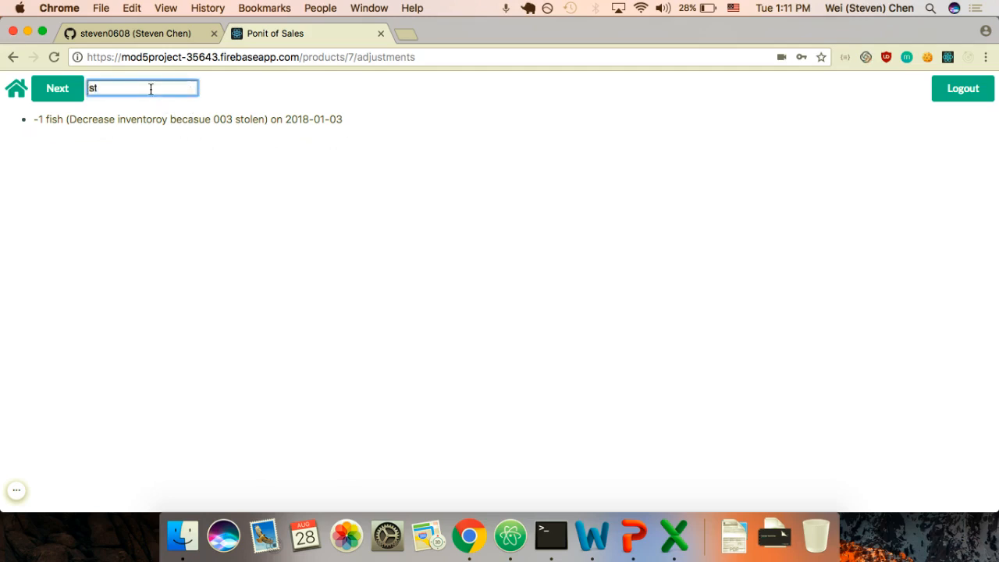
pyautogui.press('BackSpace')
pyautogui.press('BackSpace')
pyautogui.write('ex')
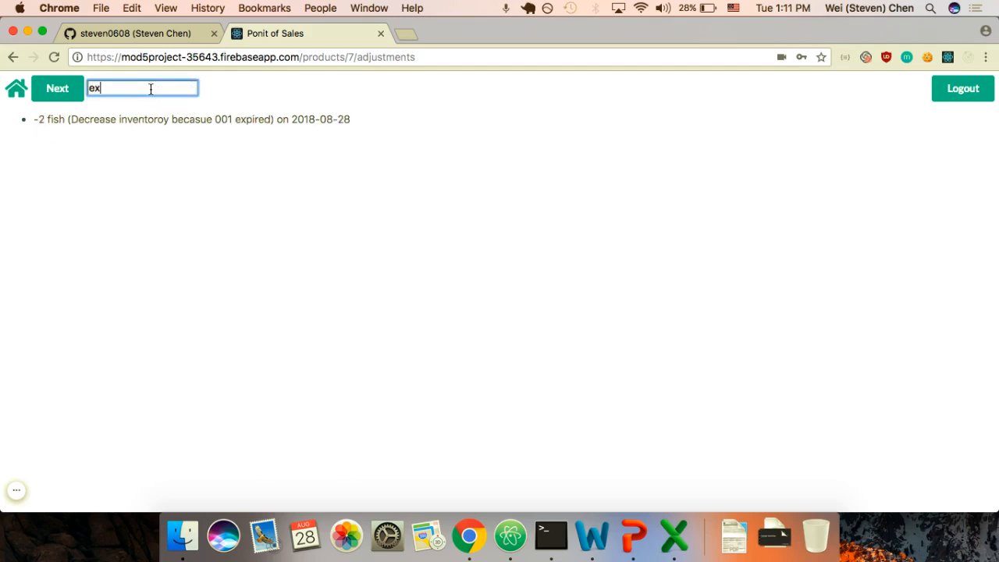
pyautogui.press('BackSpace')
pyautogui.press('BackSpace')
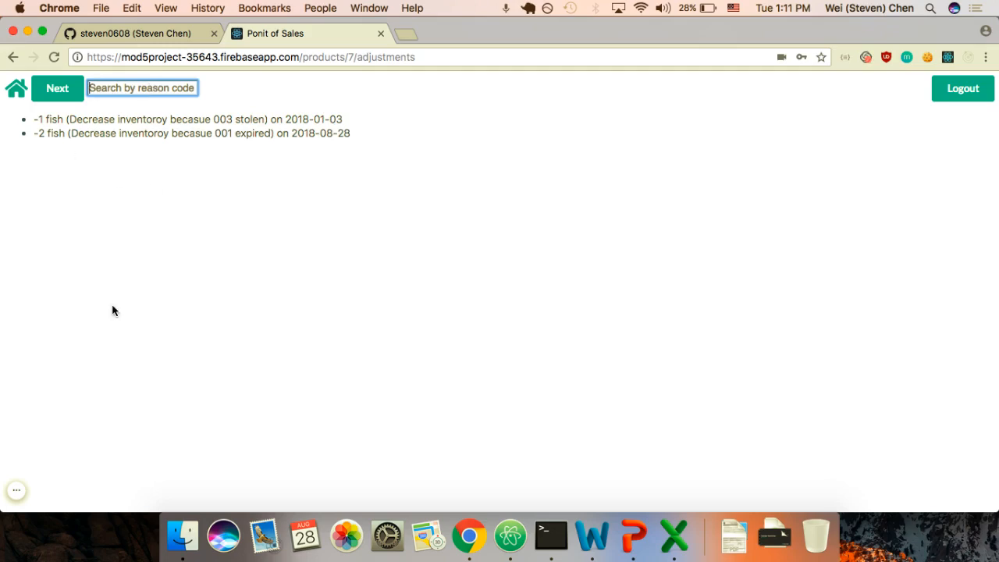
pyautogui.hscroll(-5, 112, 309)
pyautogui.click(111, 333)
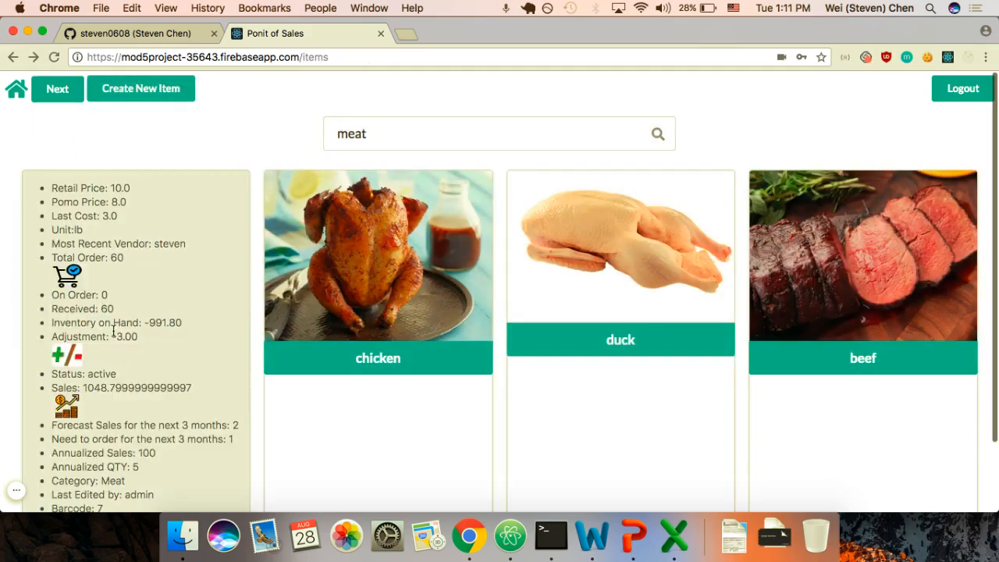
# Step: Clear the 'meat' search to list all items and flip the flower card to its details
pyautogui.scroll(-2, 109, 397)
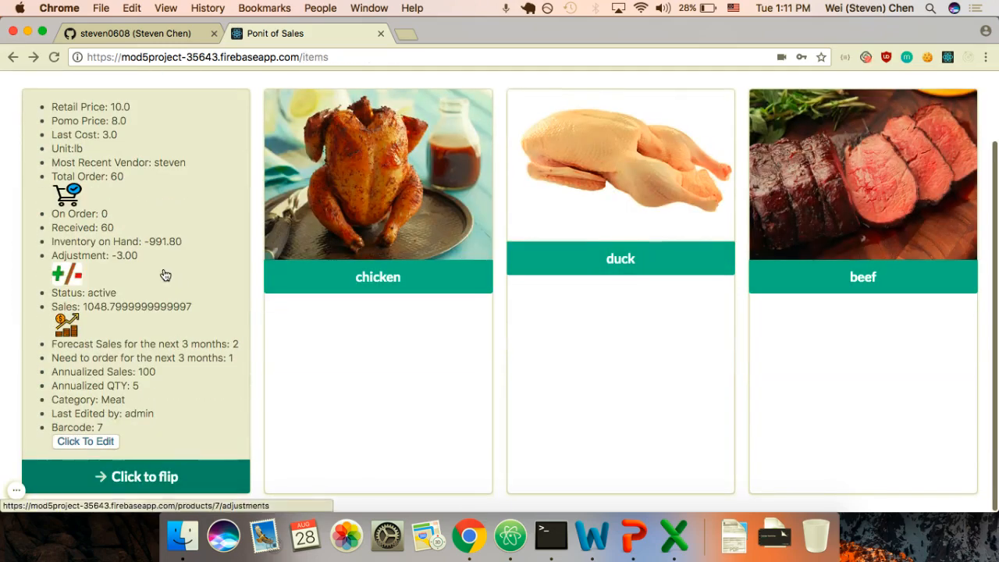
pyautogui.scroll(2, 163, 273)
pyautogui.click(434, 134)
pyautogui.press('BackSpace')
pyautogui.press('BackSpace')
pyautogui.press('BackSpace')
pyautogui.press('BackSpace')
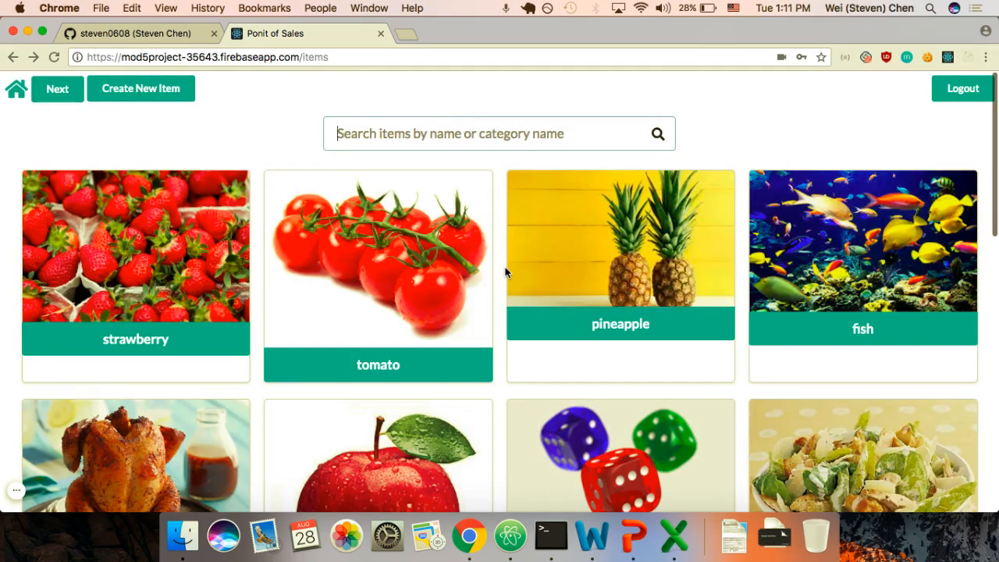
pyautogui.scroll(-10, 505, 271)
pyautogui.scroll(5, 507, 269)
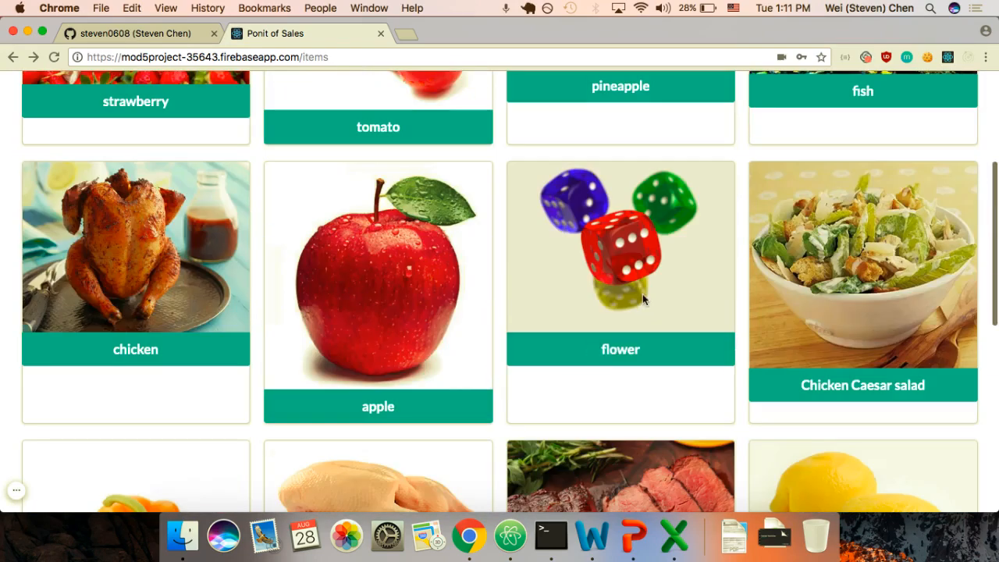
pyautogui.click(624, 351)
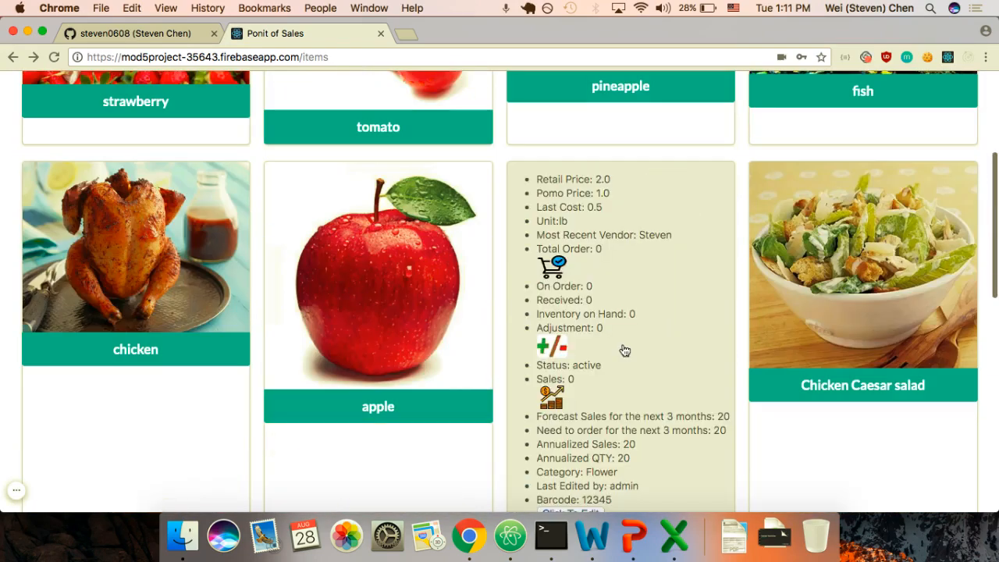
pyautogui.scroll(-2, 700, 397)
pyautogui.scroll(-3, 702, 398)
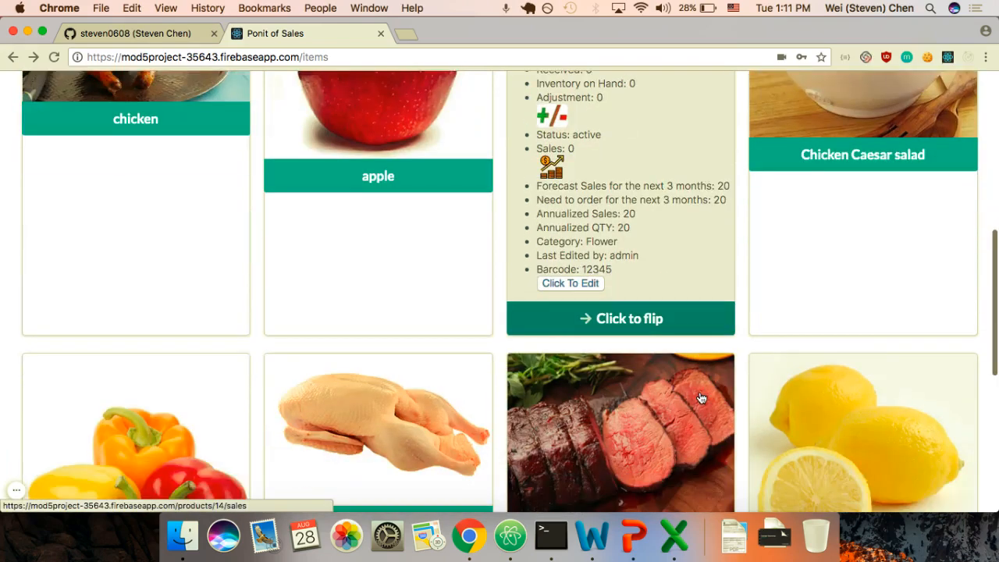
# Step: Replace the flower item's image with the uploaded rose jpg and save the item
pyautogui.click(572, 256)
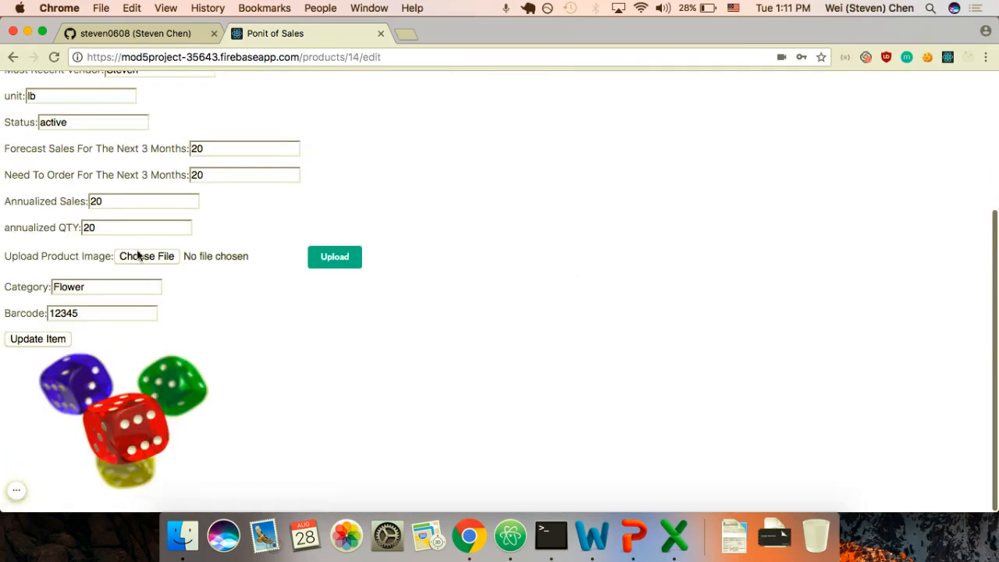
pyautogui.click(135, 258)
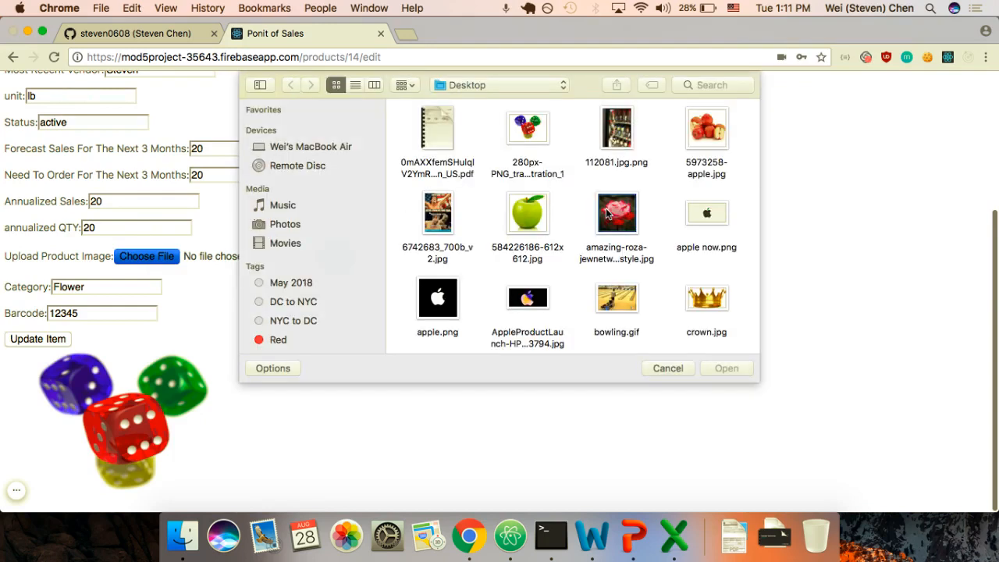
pyautogui.click(617, 228)
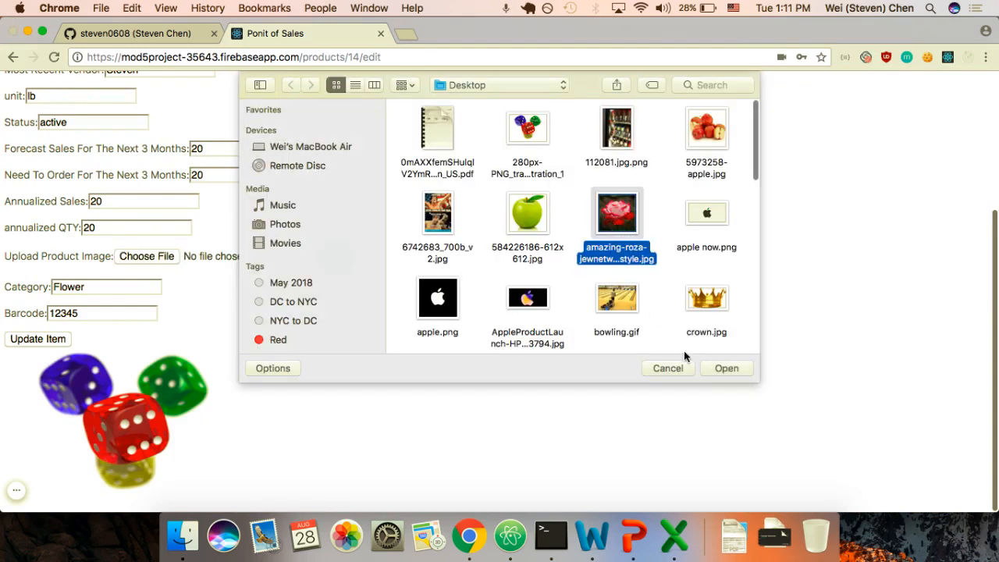
pyautogui.click(716, 373)
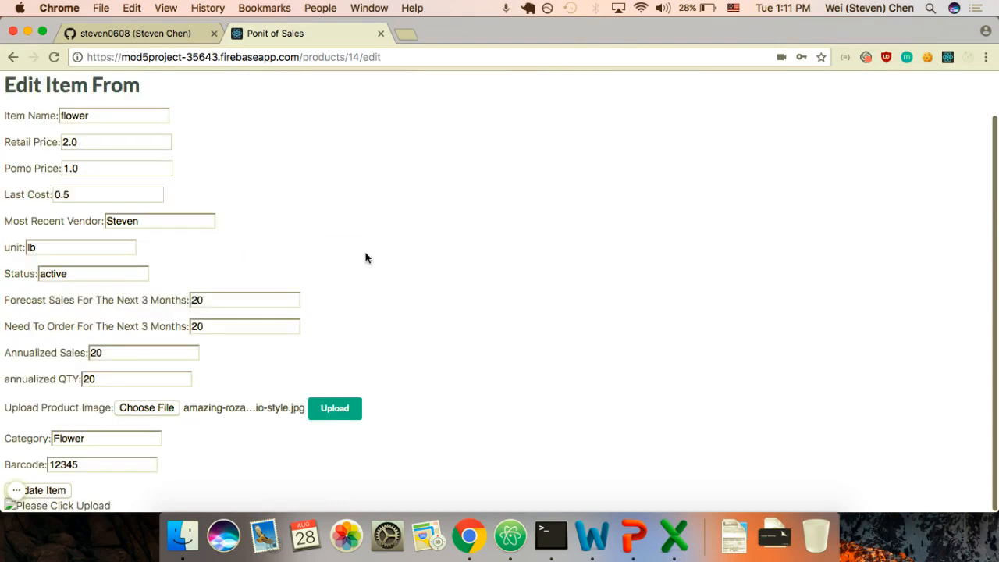
pyautogui.click(325, 413)
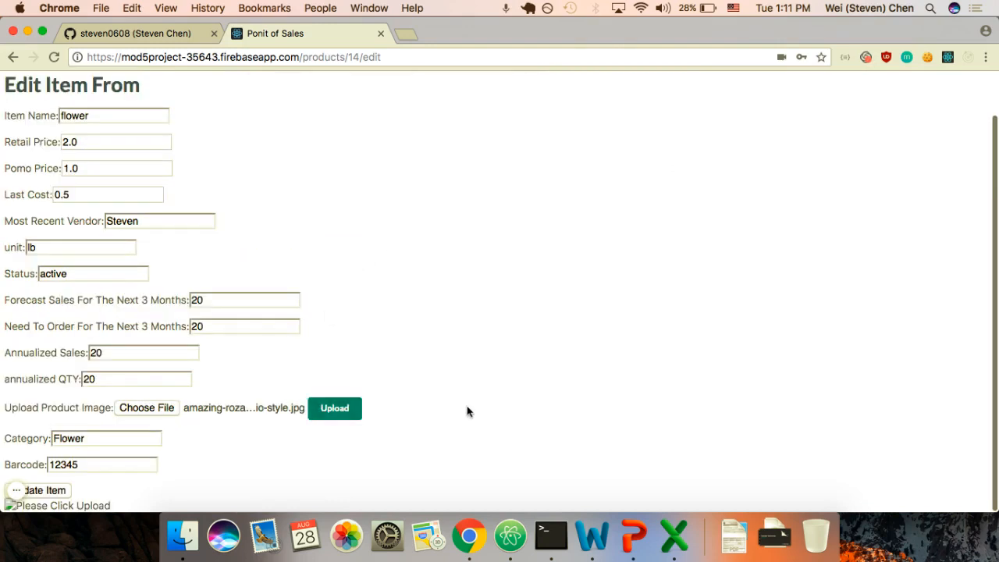
pyautogui.scroll(-5, 469, 412)
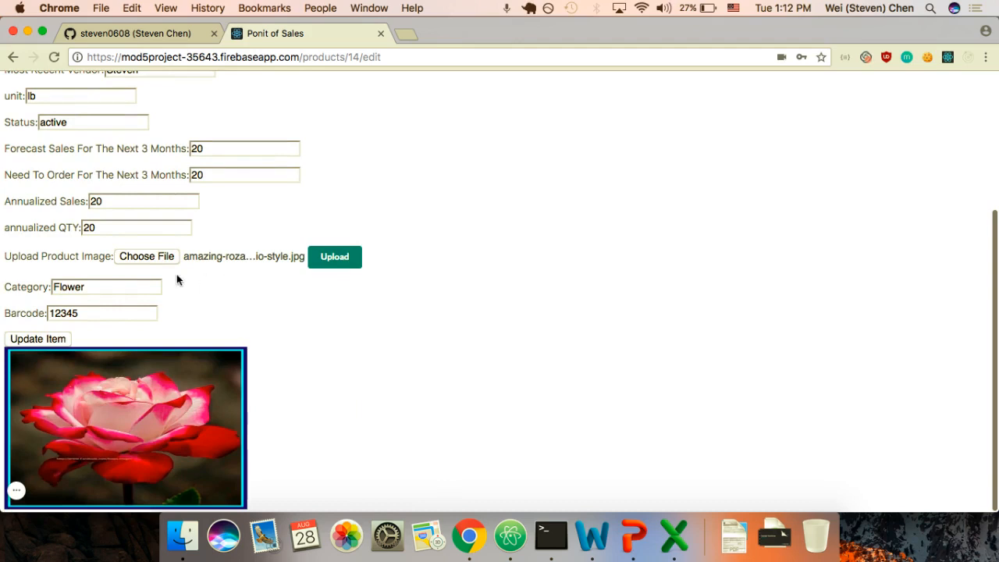
pyautogui.click(36, 341)
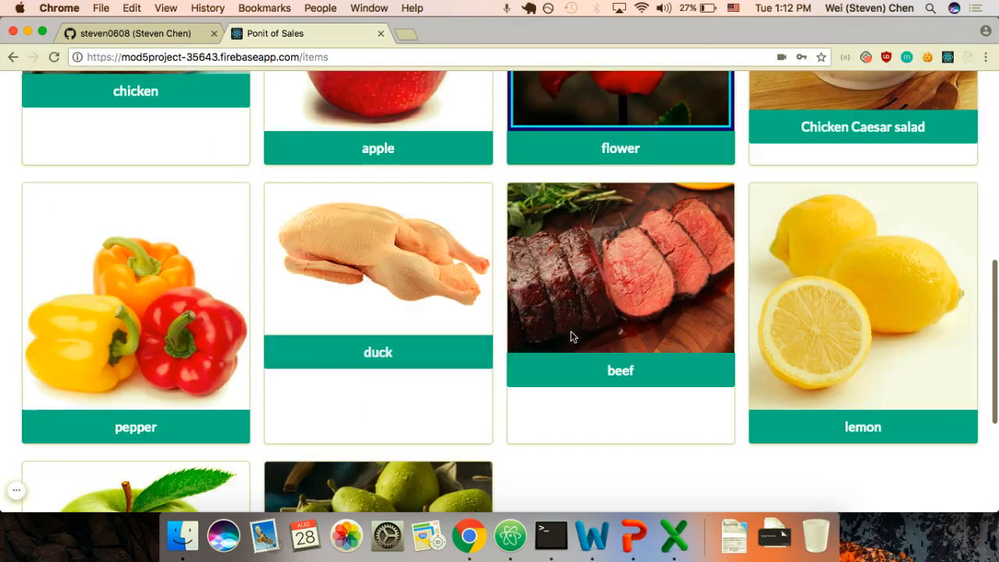
# Step: Start a new item named 'grass' with promo price 1, last cost 1 and the vendor's name
pyautogui.scroll(5, 570, 331)
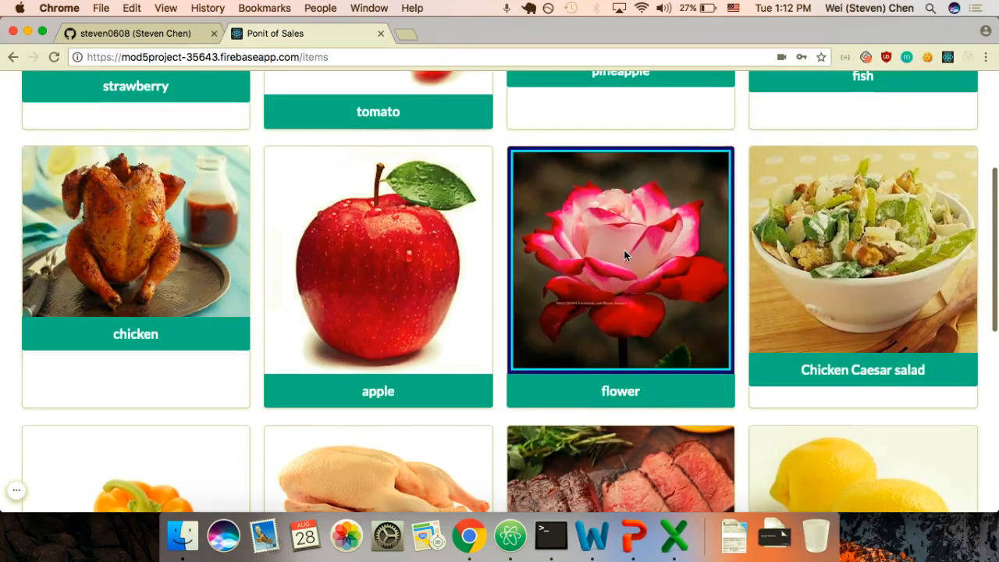
pyautogui.scroll(1, 624, 254)
pyautogui.scroll(5, 624, 254)
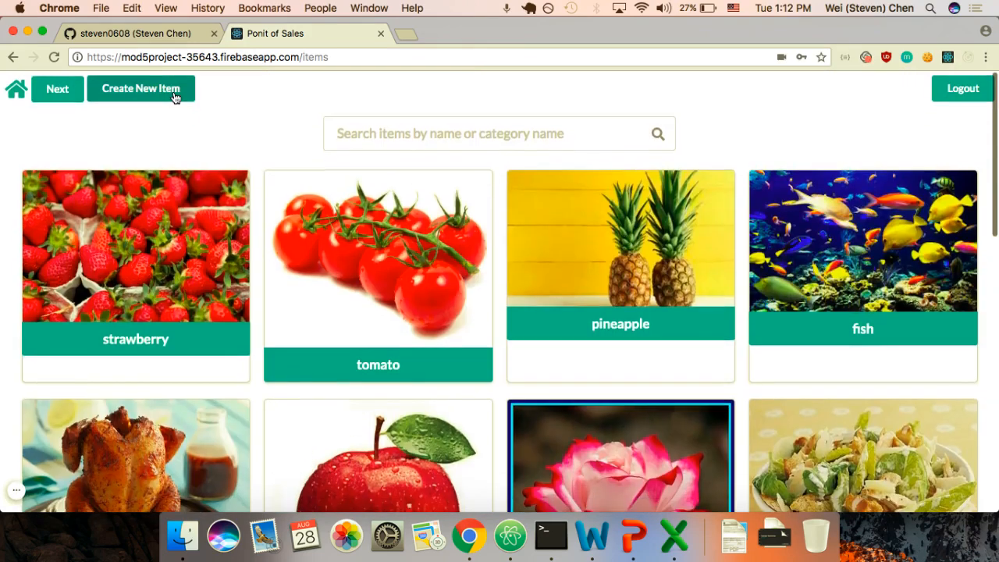
pyautogui.click(173, 93)
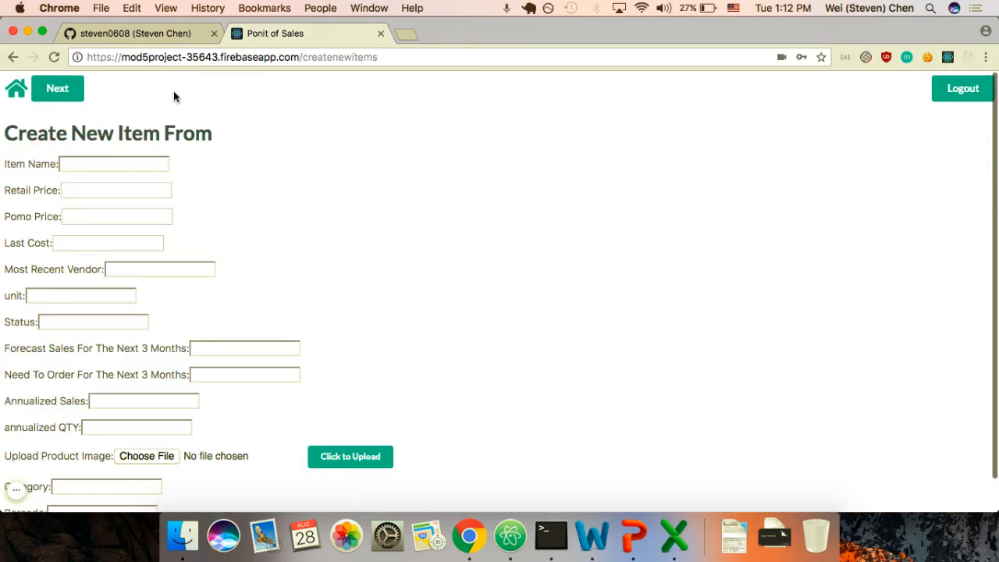
pyautogui.click(87, 162)
pyautogui.write('grass')
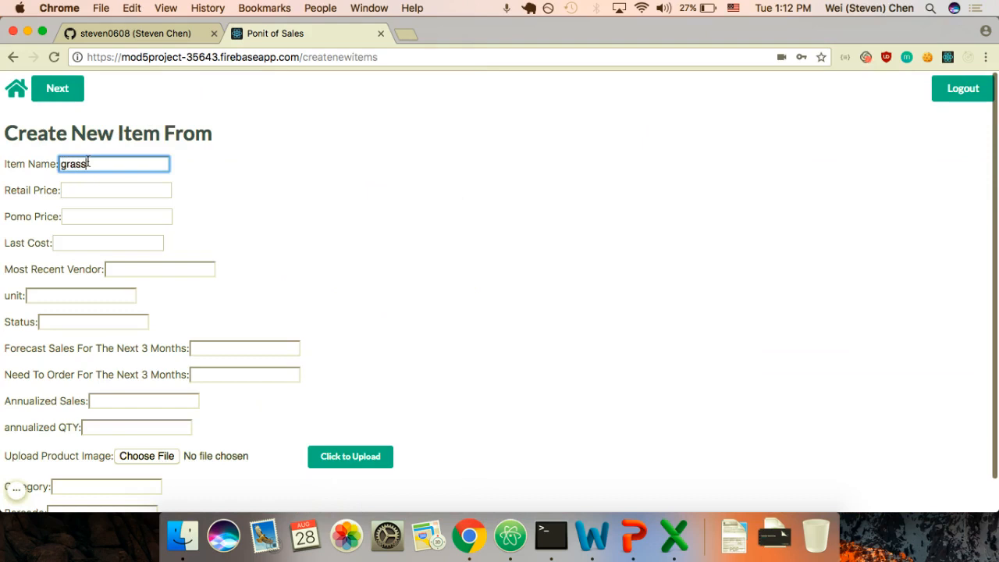
pyautogui.press('Tab')
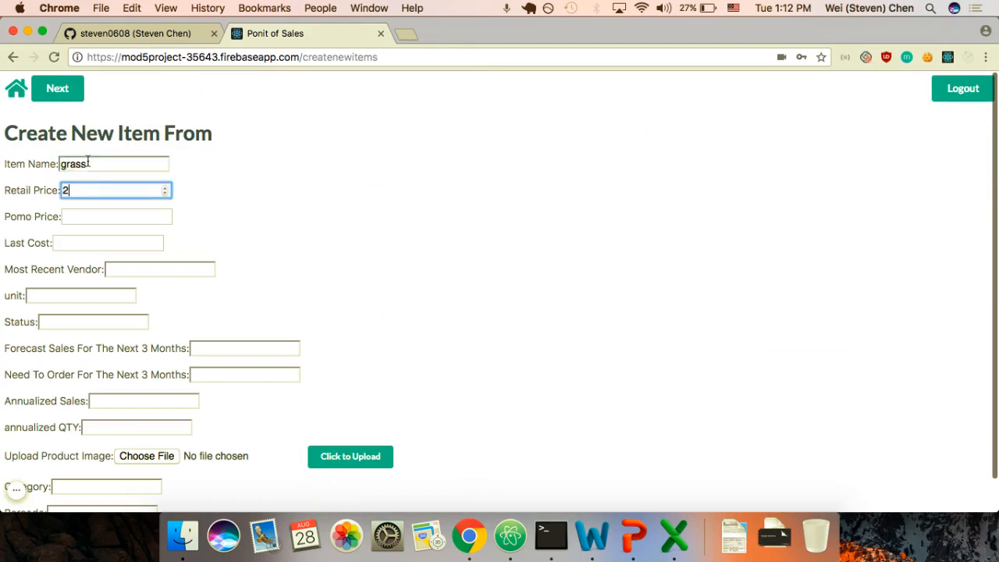
pyautogui.press('Tab')
pyautogui.write('1')
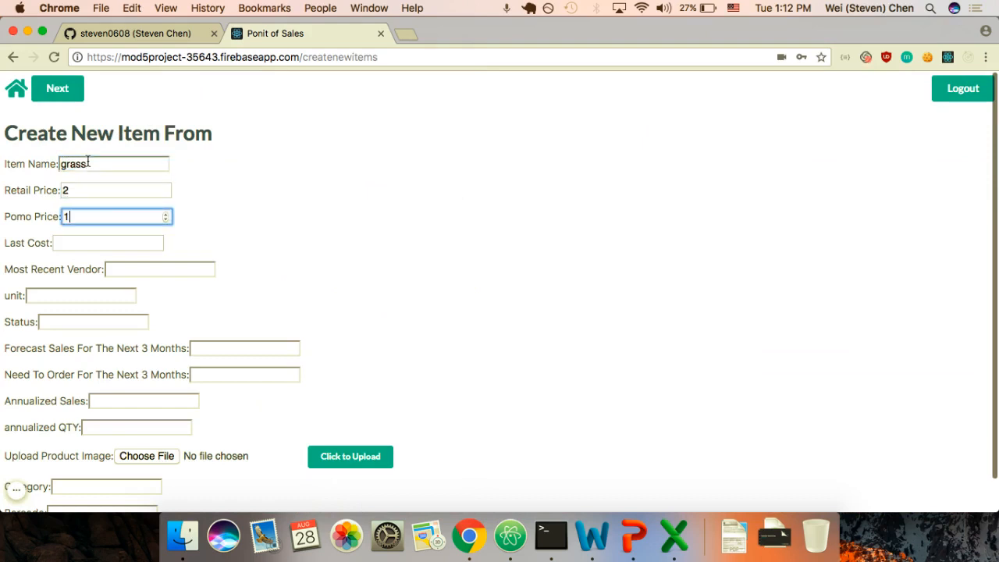
pyautogui.press('Tab')
pyautogui.write('1')
pyautogui.press('Tab')
pyautogui.write('Steven')
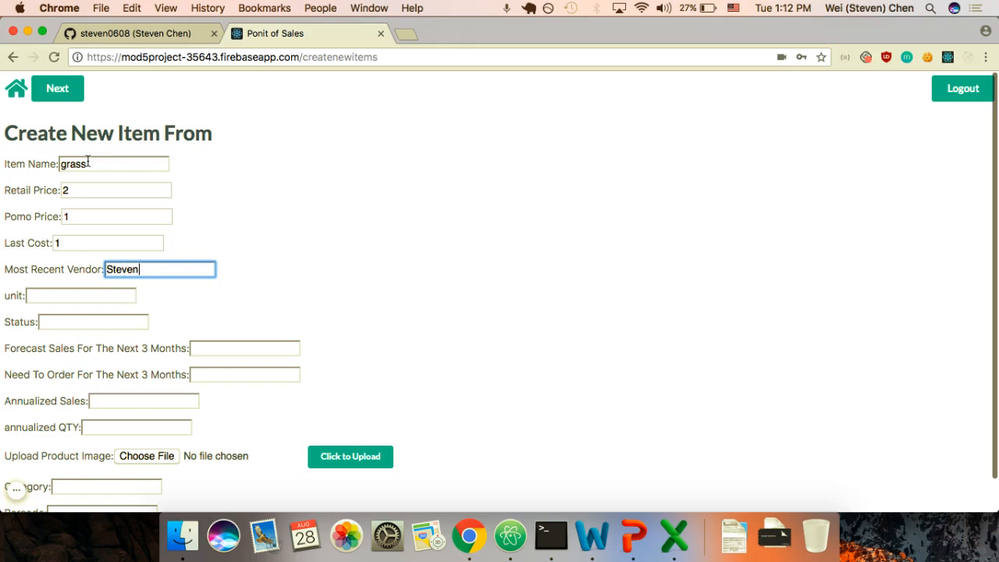
# Step: Set unit lb, status active, and 20 for forecast, need-to-order, annualized sales and QTY
pyautogui.press('Tab')
pyautogui.write('lb')
pyautogui.press('Tab')
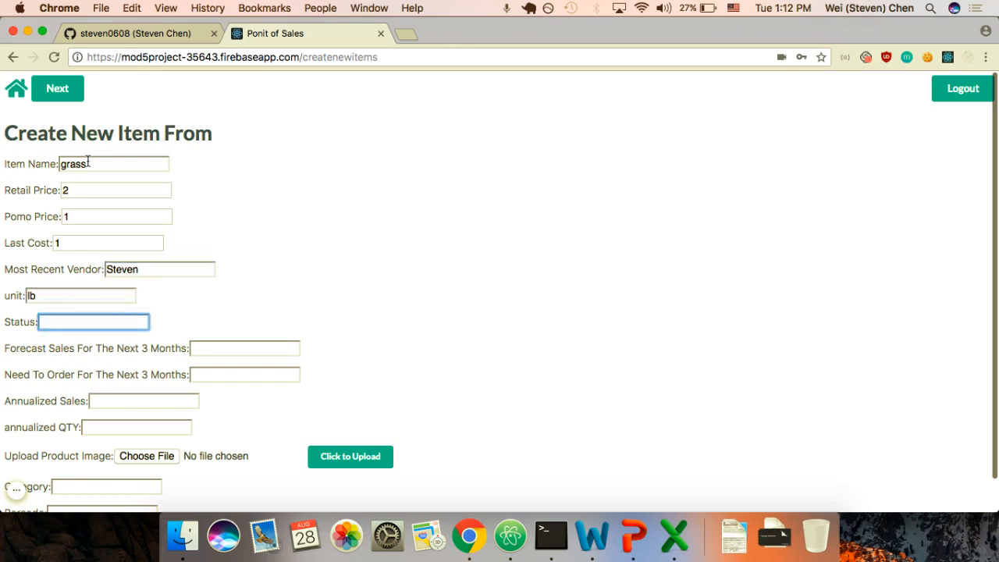
pyautogui.write('active')
pyautogui.press('Tab')
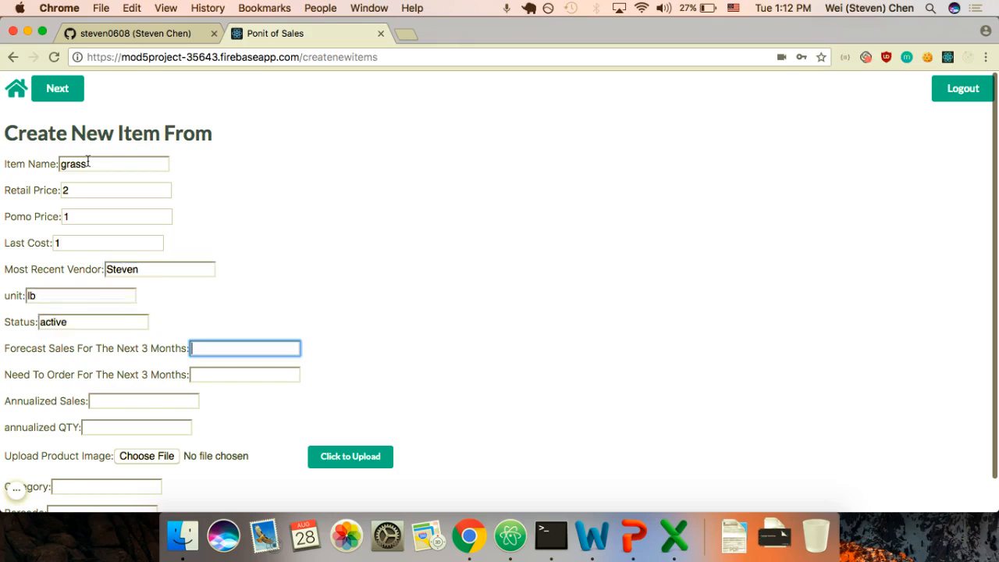
pyautogui.write('20')
pyautogui.press('Tab')
pyautogui.write('20')
pyautogui.press('Tab')
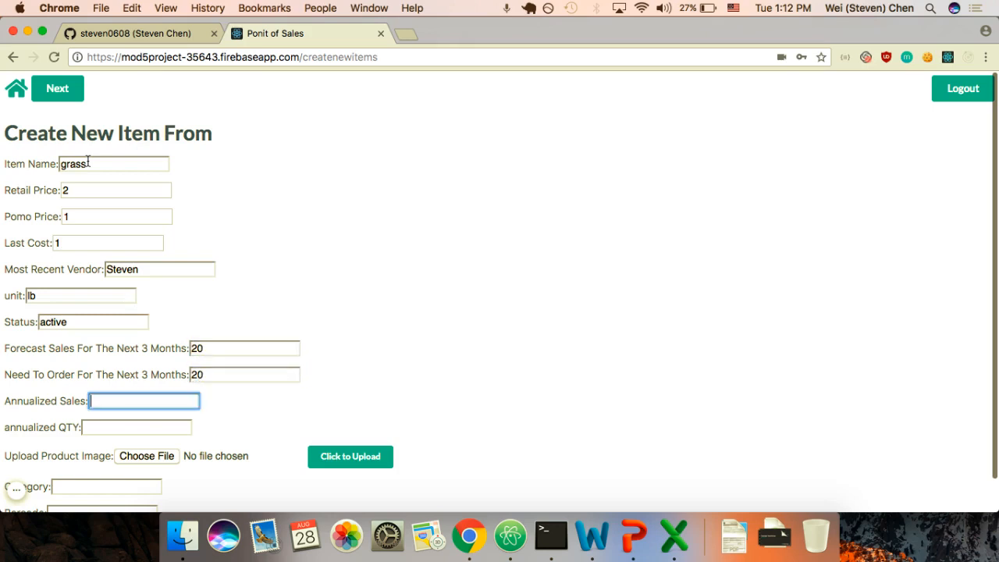
pyautogui.write('20')
pyautogui.press('Tab')
pyautogui.write('20')
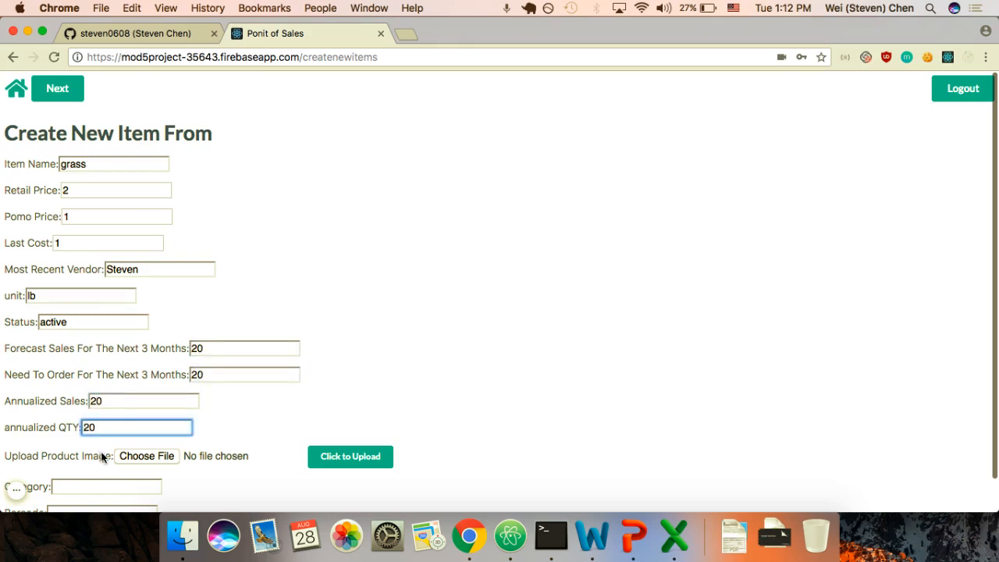
pyautogui.press('Tab')
pyautogui.press('space')
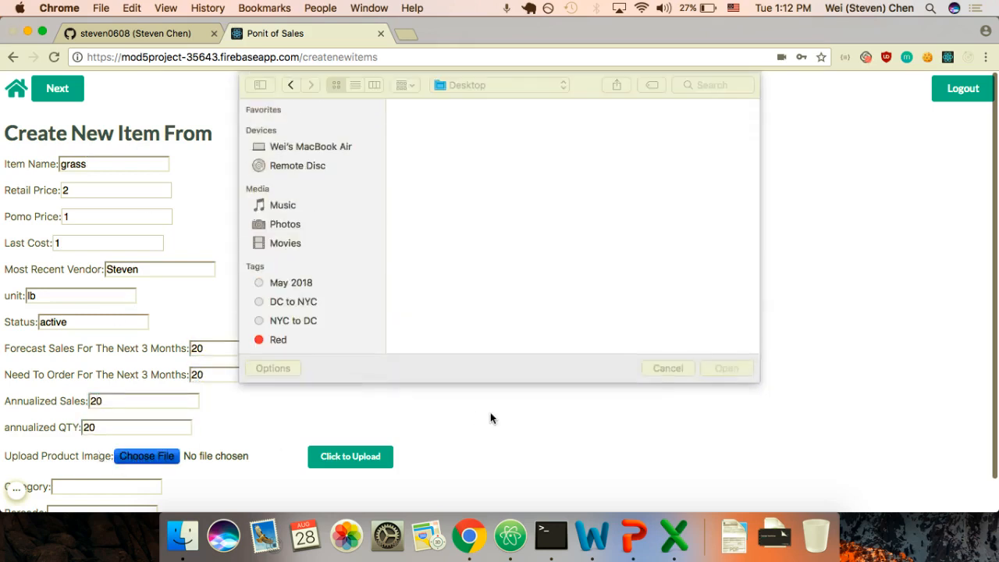
# Step: Upload the green apple jpg as the grass item's image
pyautogui.click(529, 219)
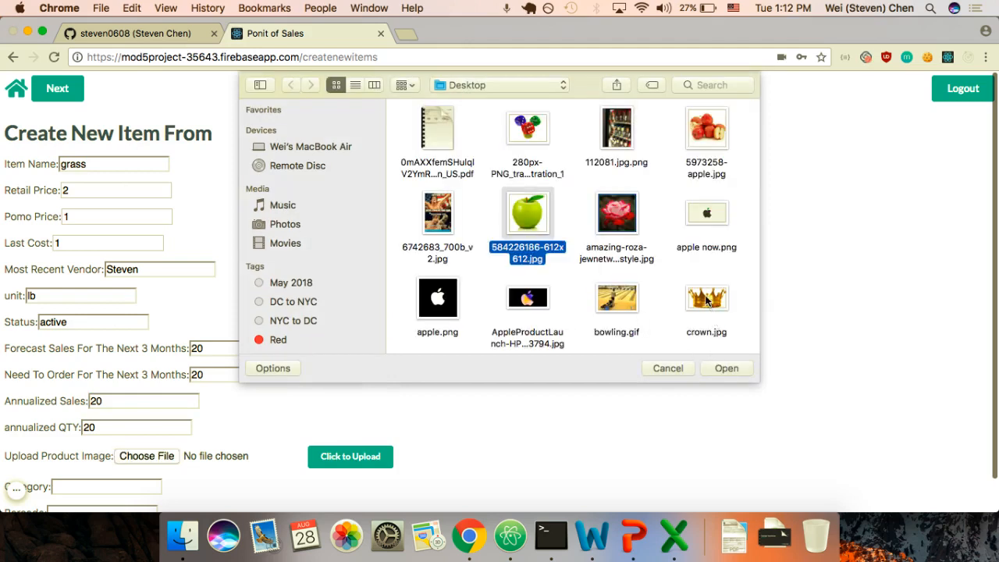
pyautogui.click(724, 367)
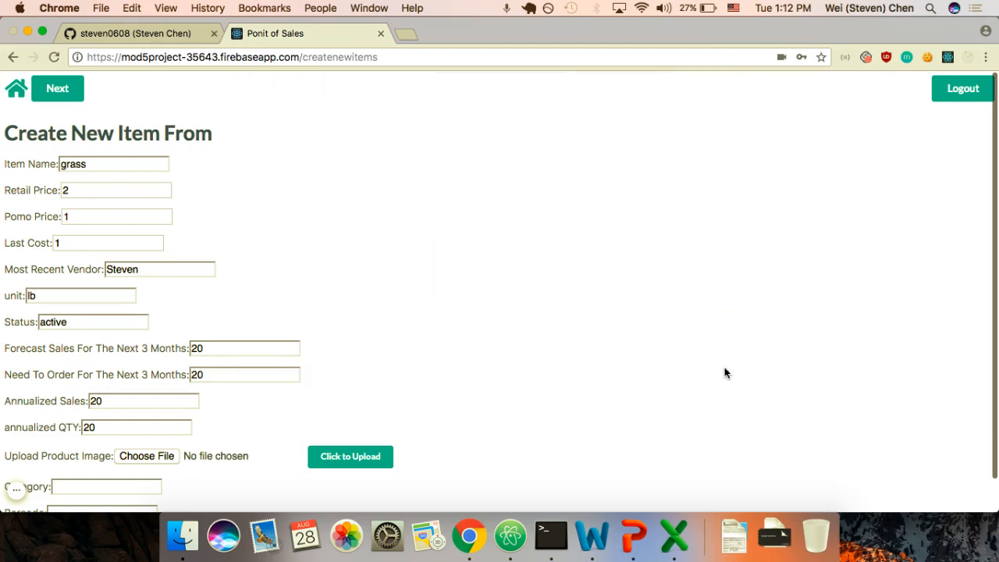
pyautogui.click(341, 457)
pyautogui.scroll(-1, 448, 438)
pyautogui.scroll(-5, 448, 439)
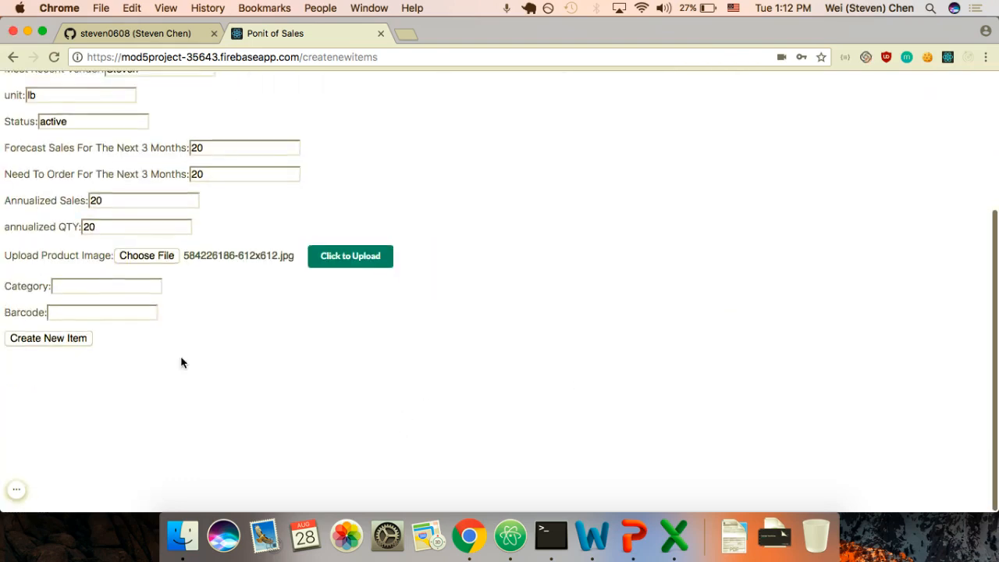
# Step: Set category Produce and barcode 987, then create the grass item
pyautogui.click(106, 291)
pyautogui.write('Produce')
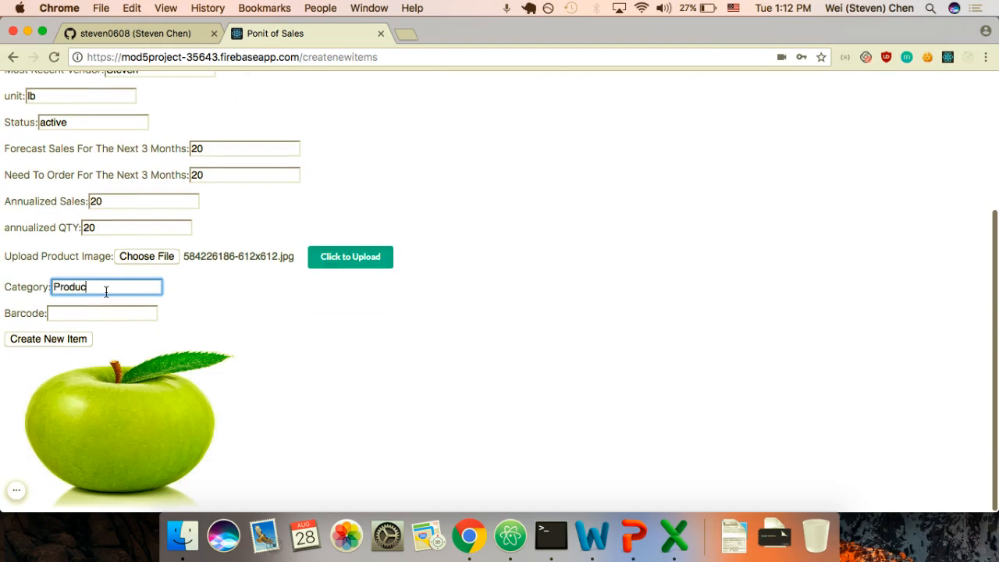
pyautogui.press('Tab')
pyautogui.write('9')
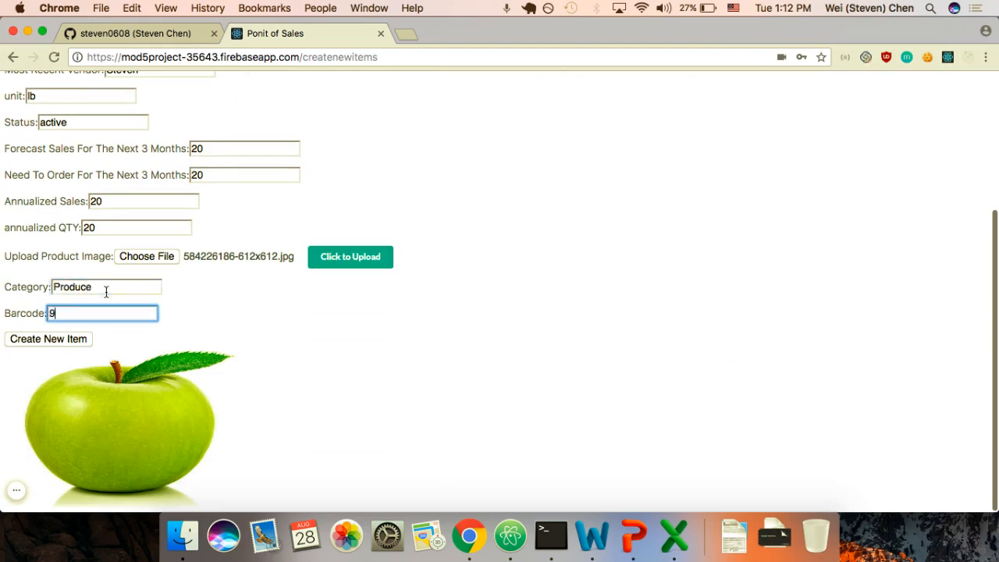
pyautogui.write('87')
pyautogui.click(36, 341)
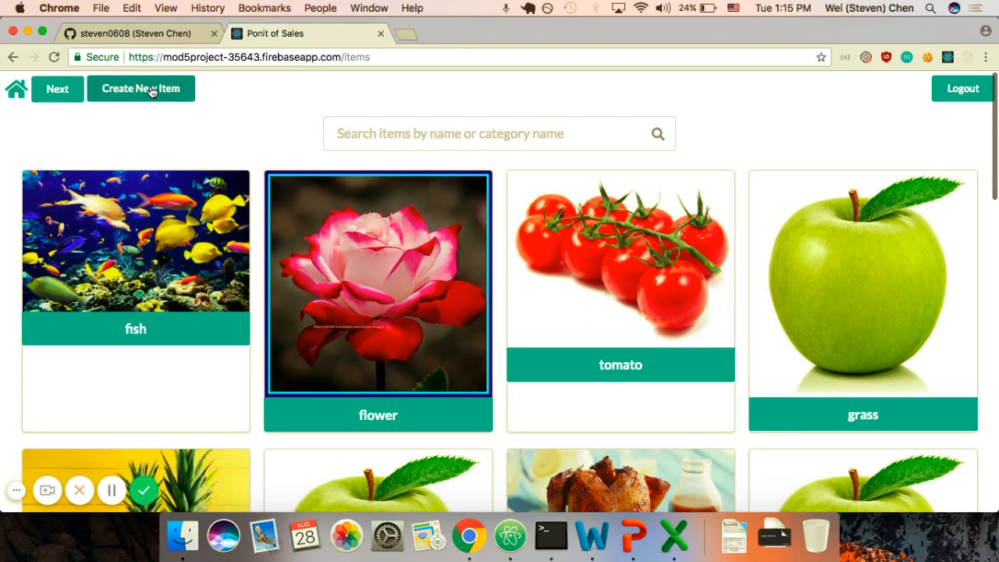
# Step: Join the #presentattio chat room and post the messages 'hi' and 'what sup'
pyautogui.click(69, 92)
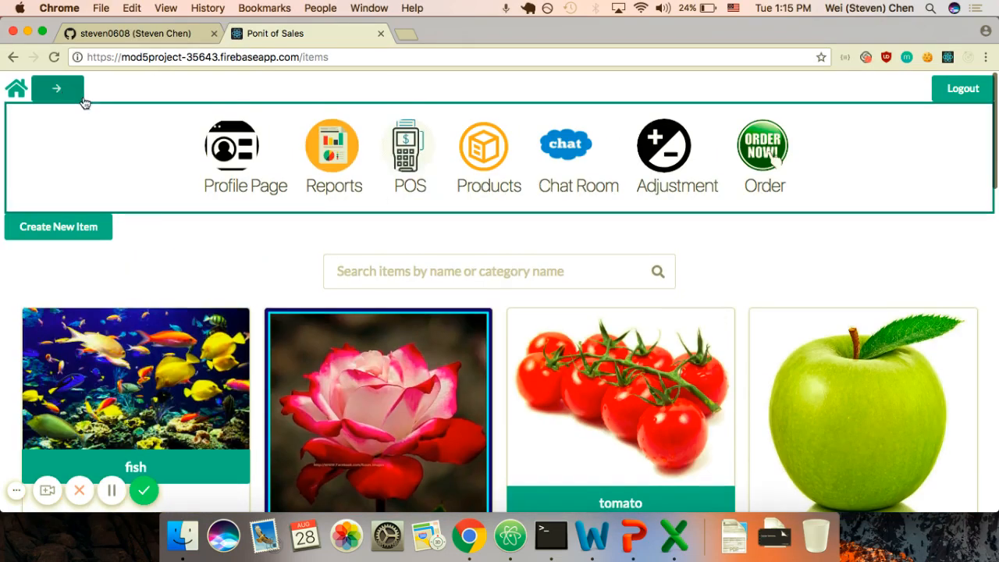
pyautogui.click(560, 150)
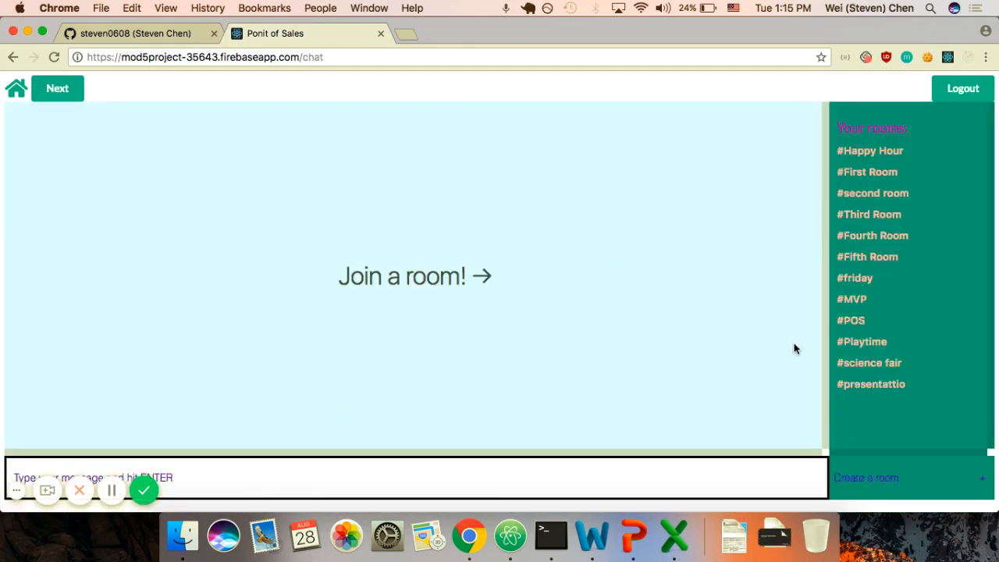
pyautogui.click(852, 384)
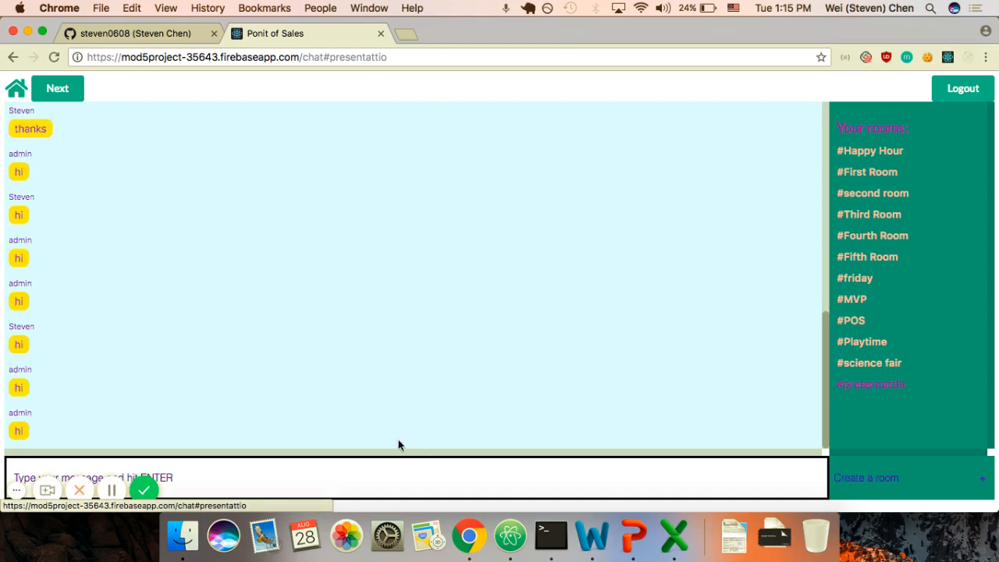
pyautogui.click(16, 489)
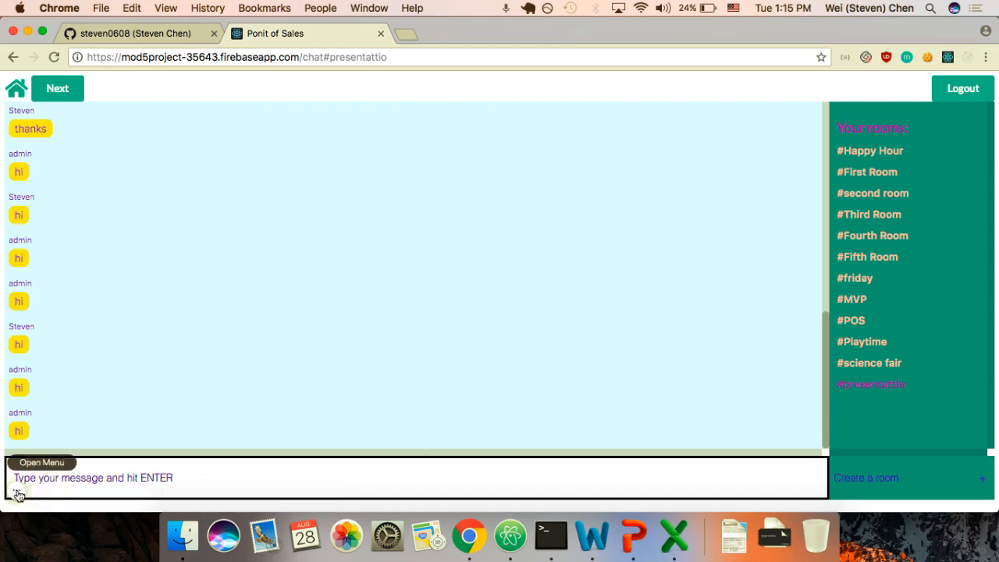
pyautogui.click(204, 481)
pyautogui.write('hi')
pyautogui.press('Return')
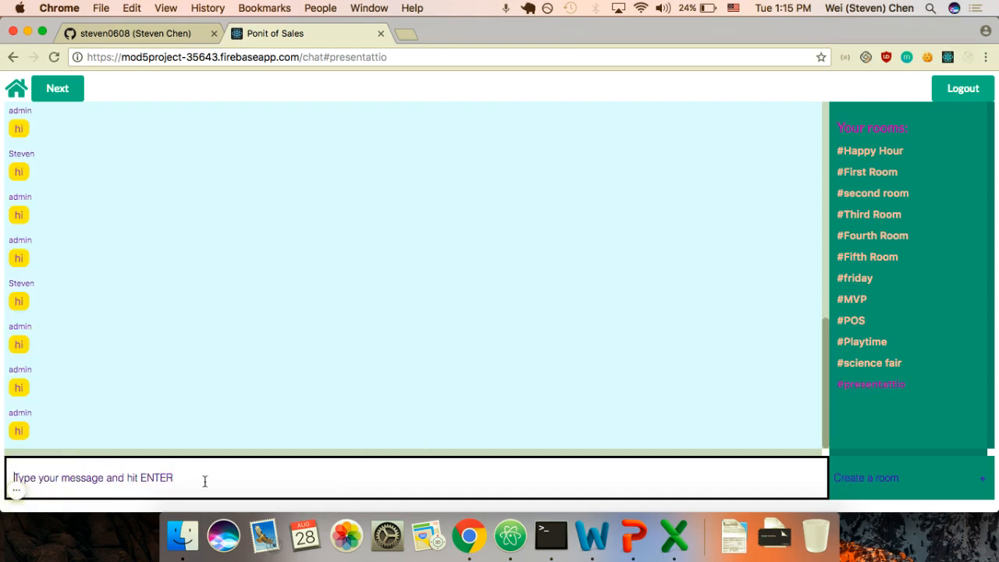
pyautogui.write('what sup')
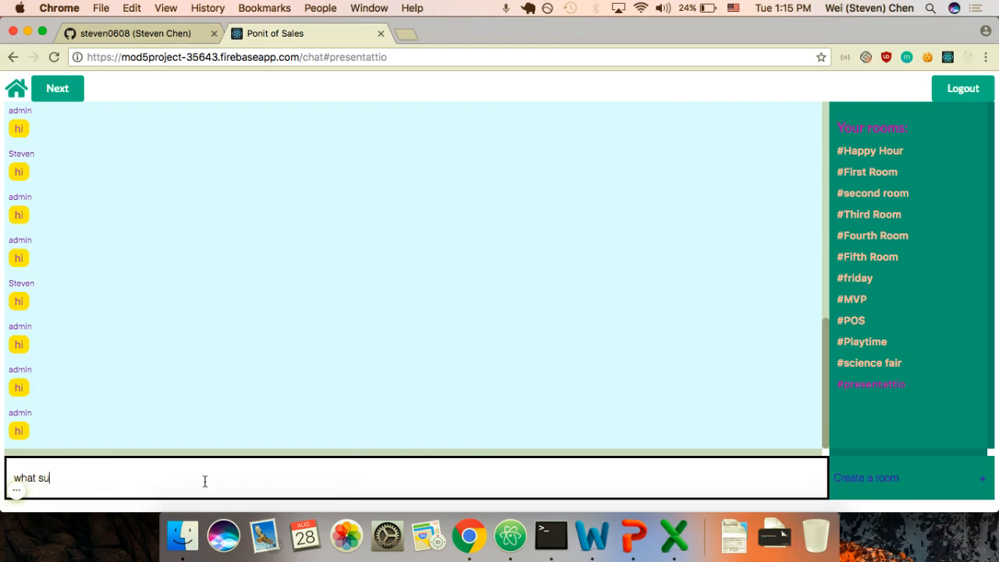
pyautogui.press('Return')
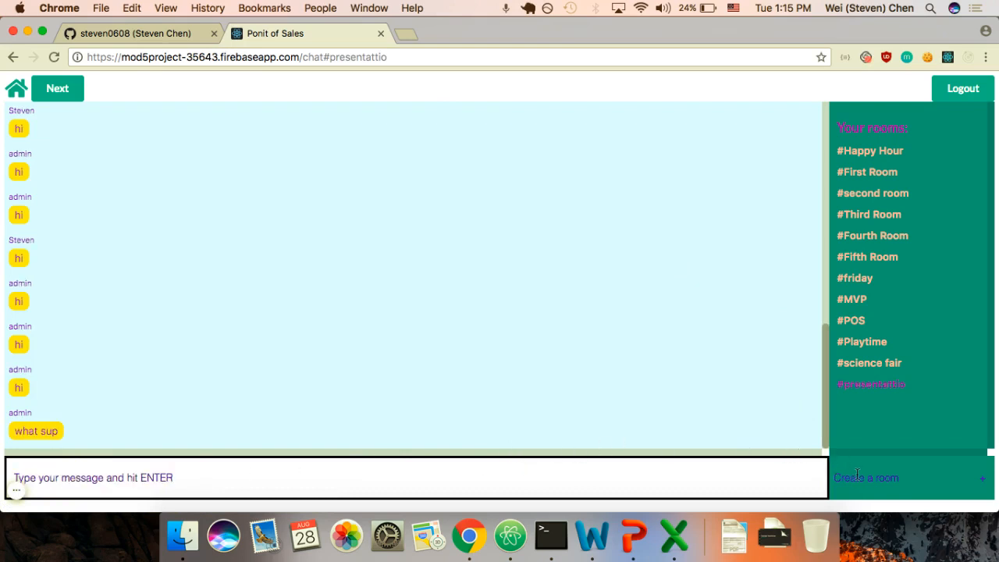
# Step: Create a #Tuesday room, post 'hi say' in it, then bring the logged-out window forward
pyautogui.write('Tuesday')
pyautogui.press('Return')
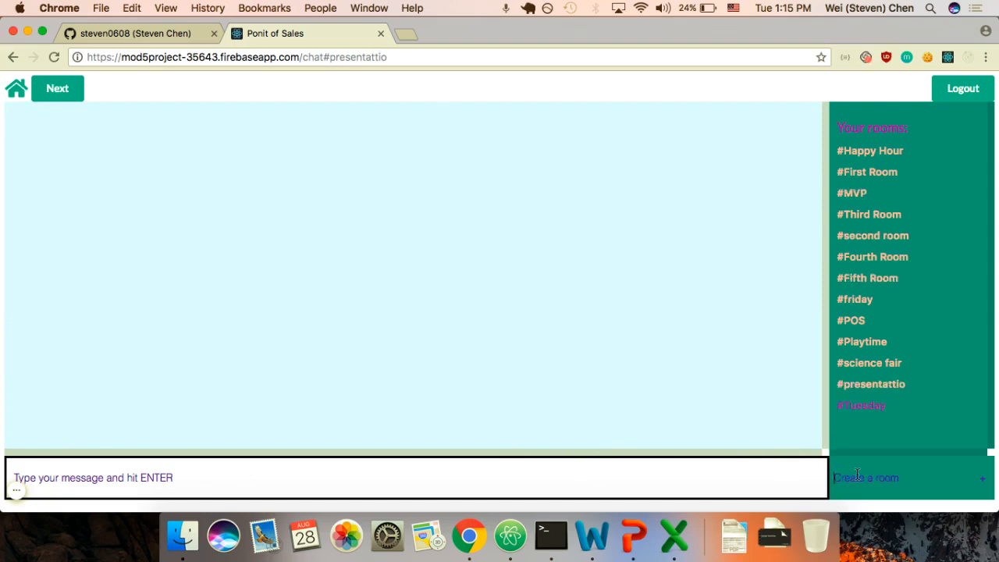
pyautogui.write('h')
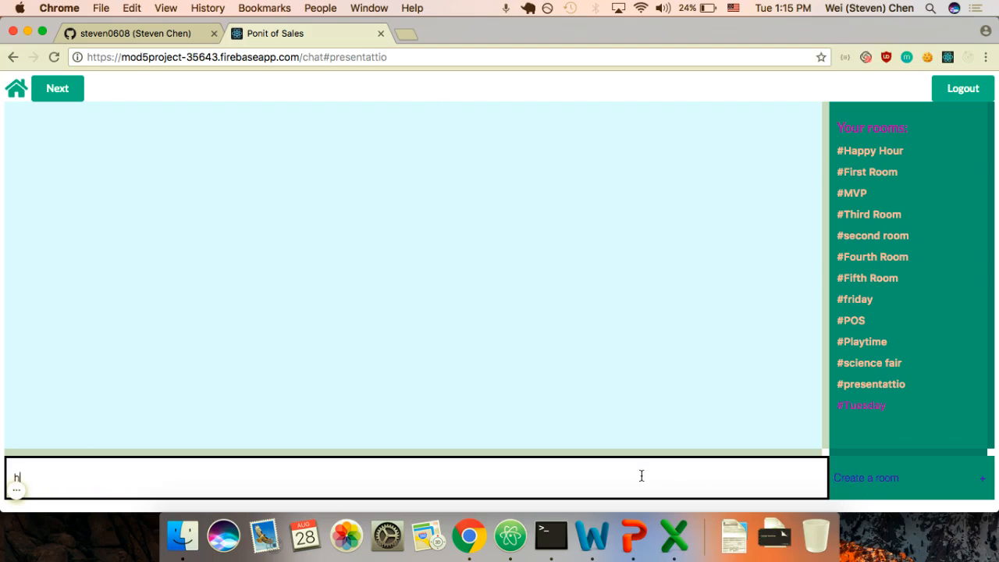
pyautogui.write('i say')
pyautogui.press('Return')
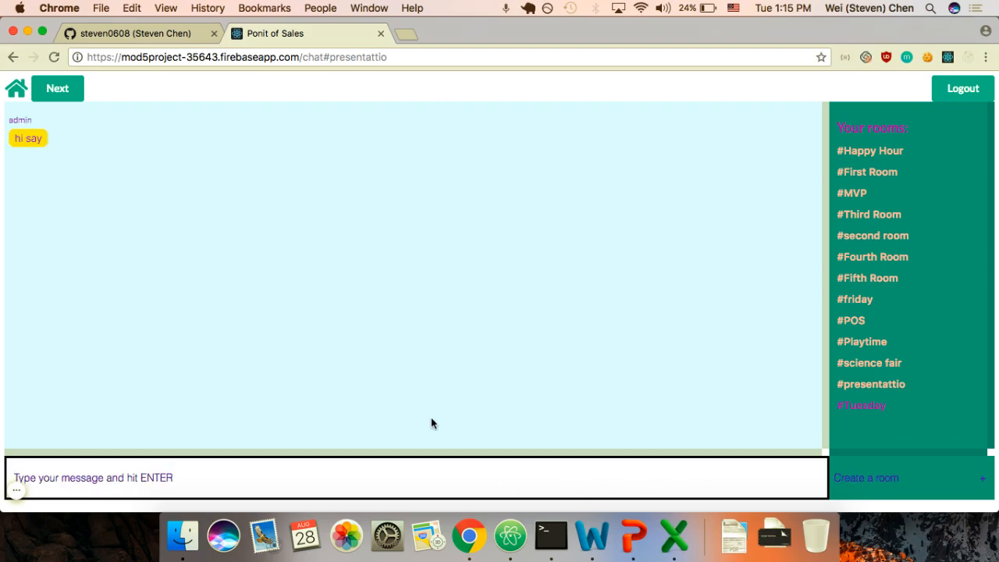
pyautogui.hotkey('ctrl', 'Up')
pyautogui.click(203, 230)
# Step: Log in as the second user with their username and password
pyautogui.click(394, 250)
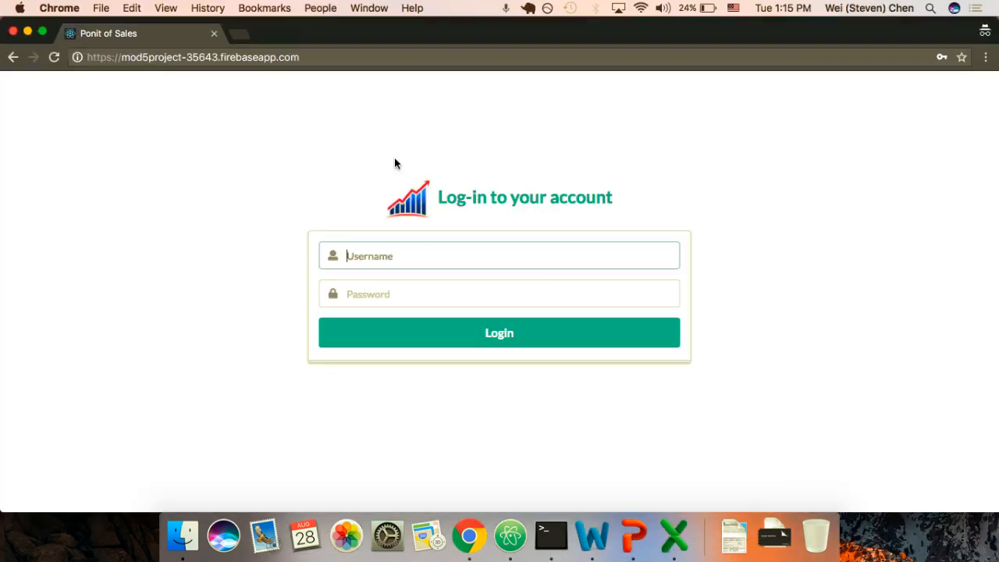
pyautogui.write('Steven')
pyautogui.press('Tab')
pyautogui.write('•••')
pyautogui.press('Return')
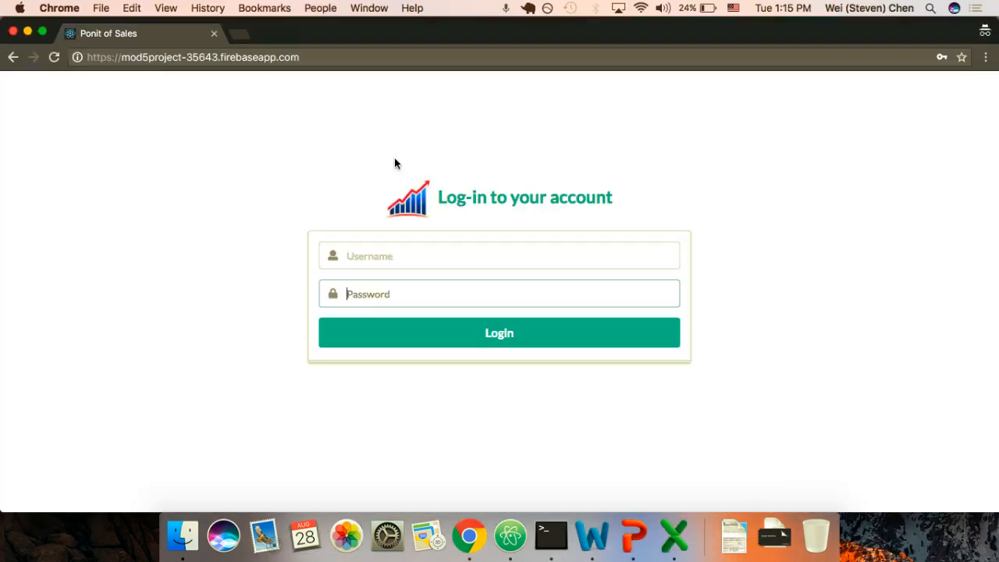
# Step: Reply 'say' in the #Tuesday room, then return to the first user's window
pyautogui.click(680, 240)
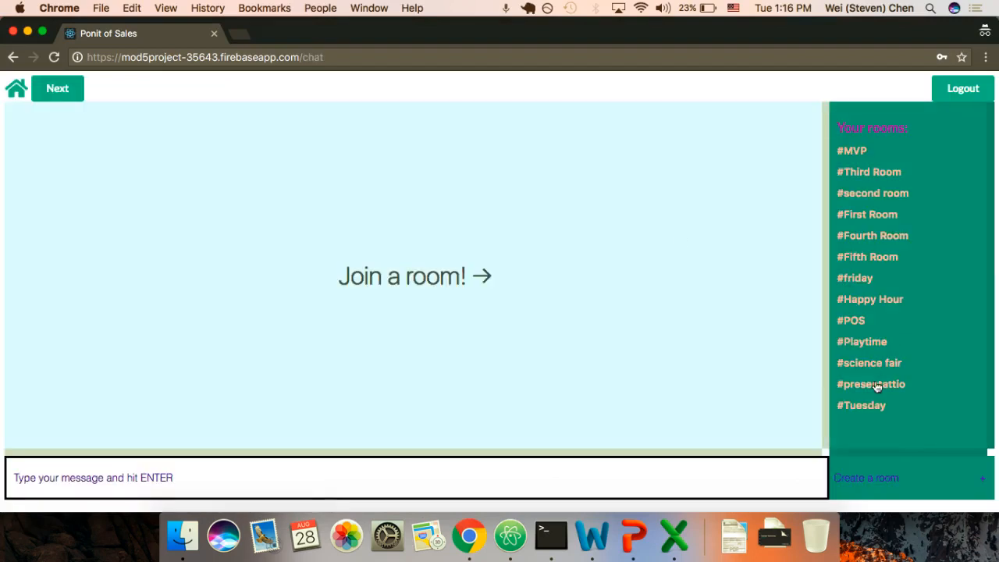
pyautogui.click(863, 407)
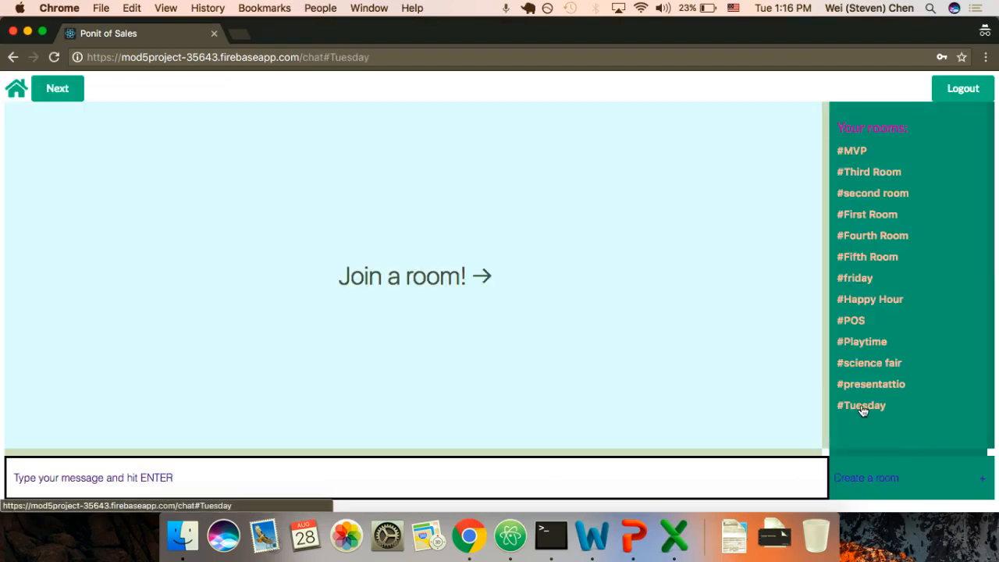
pyautogui.click(408, 473)
pyautogui.write('say')
pyautogui.press('Return')
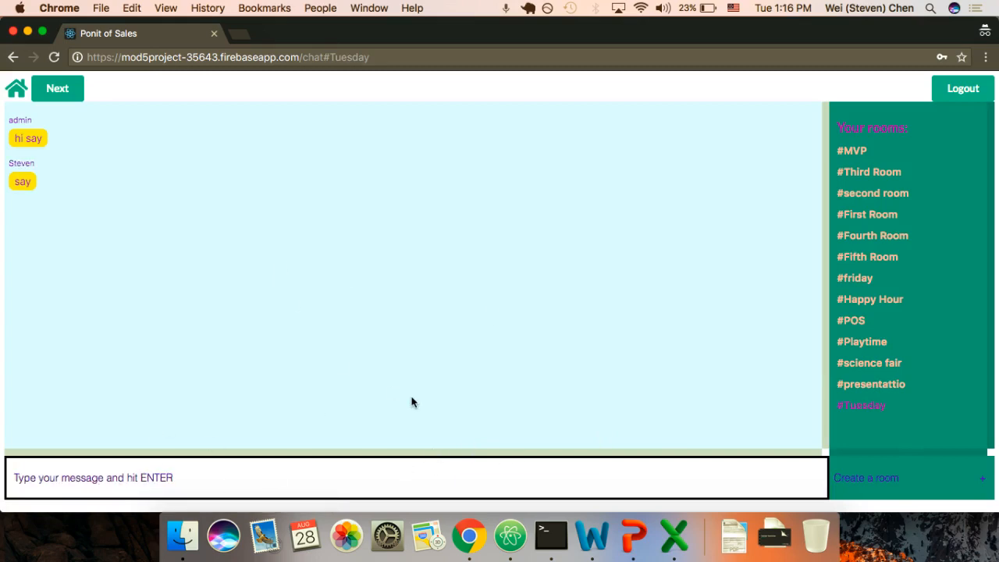
pyautogui.hotkey('ctrl', 'Up')
pyautogui.click(208, 274)
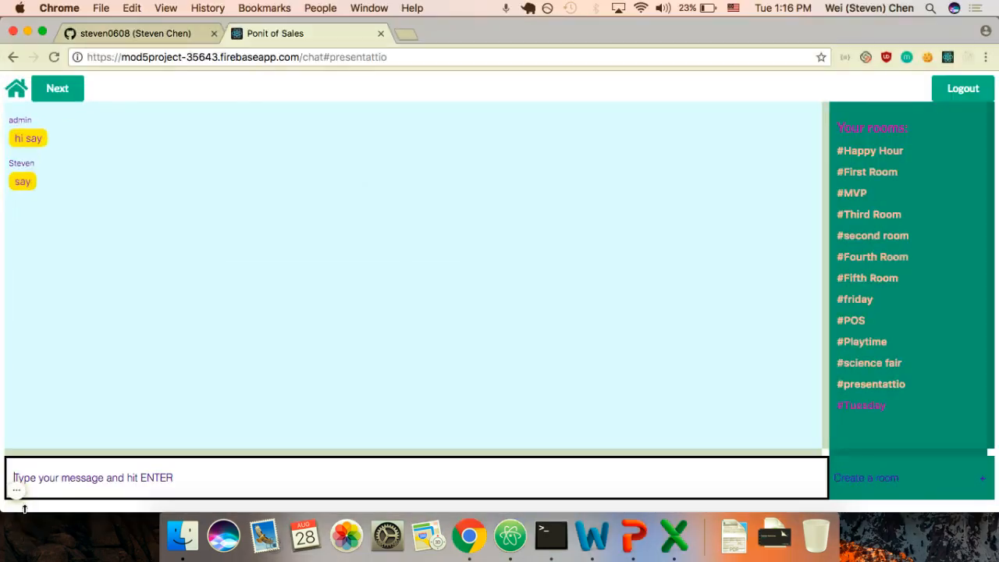